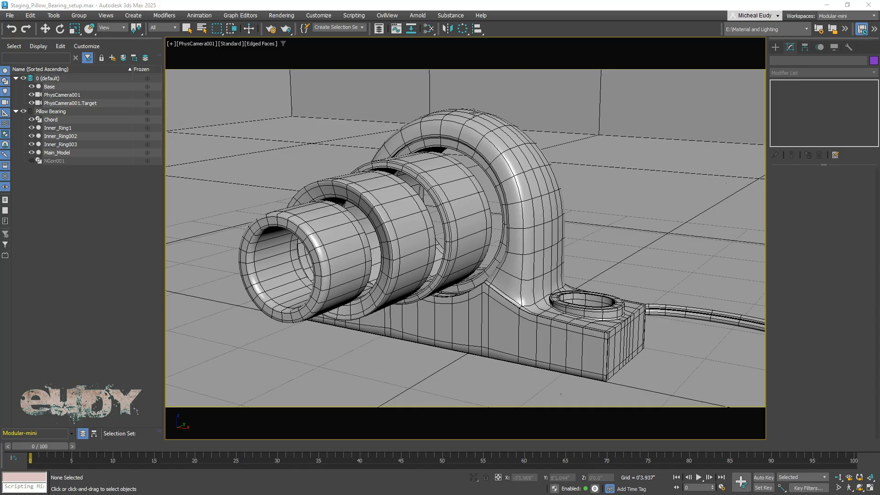
Turn on the MeshSmooth modifier of the Base backdrop plane.
click(610, 139)
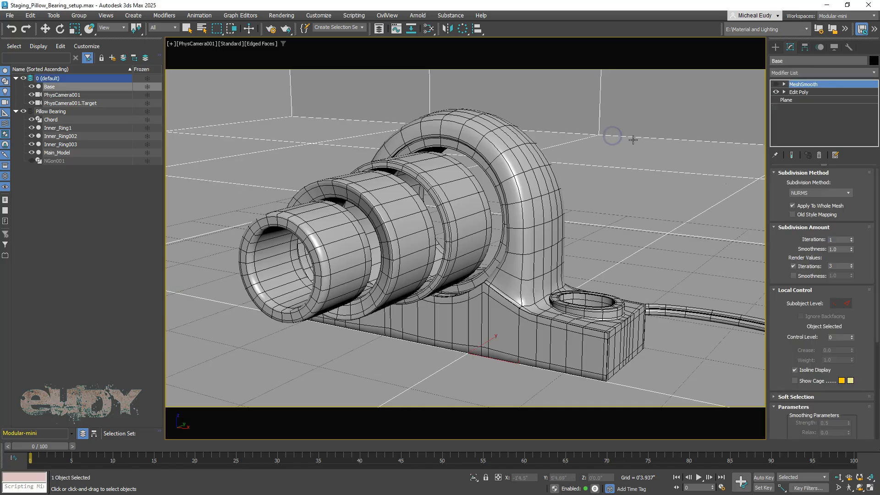
click(775, 84)
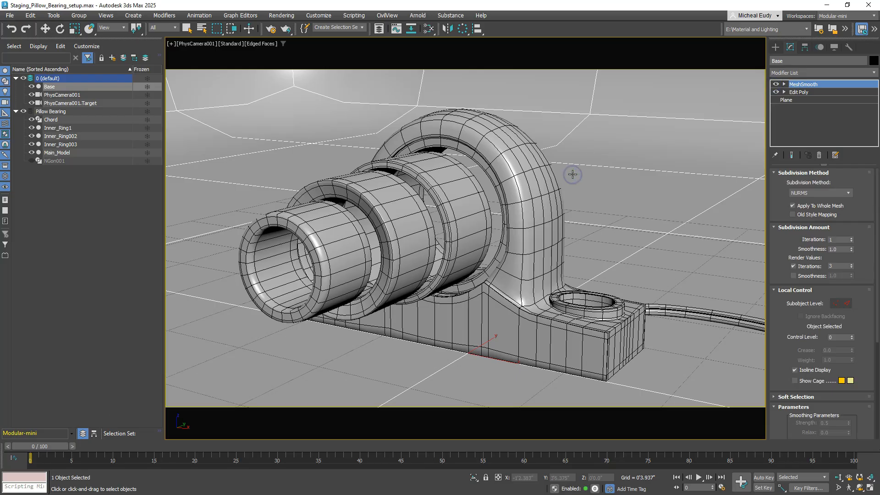
Create an Arnold Light in the Top view, placed at the front end of the smallest bearing ring.
key(t)
scroll(564, 257, up, 2)
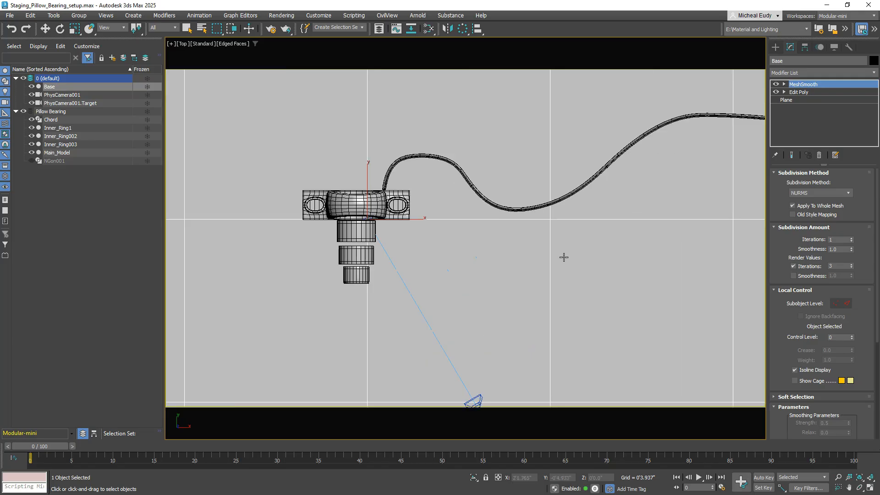
scroll(564, 257, down, 4)
middle_drag(597, 260, 530, 261)
scroll(506, 248, up, 2)
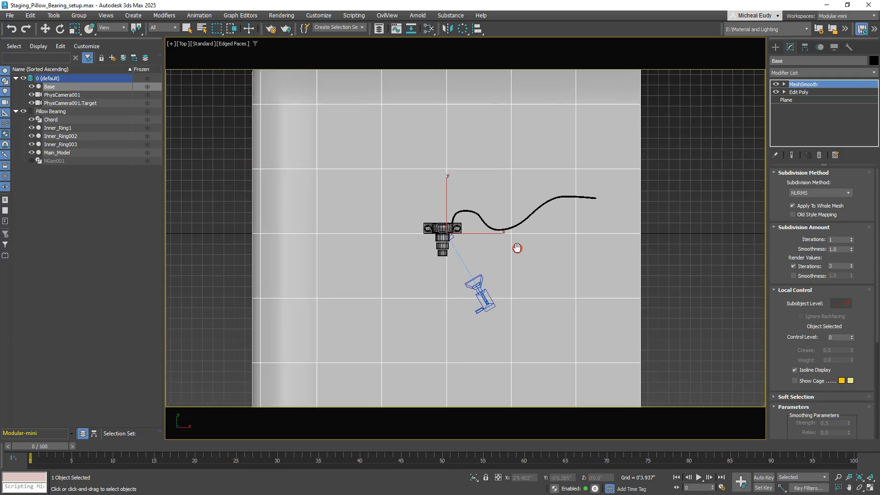
click(776, 47)
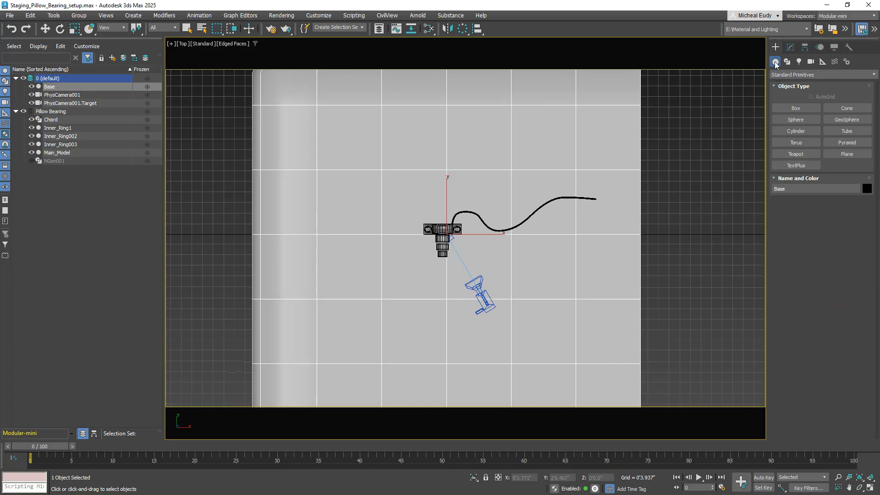
click(799, 61)
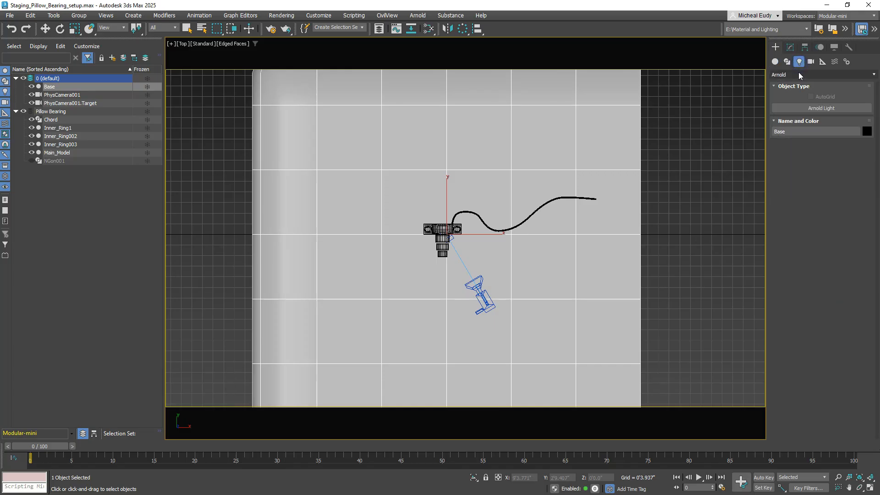
click(800, 74)
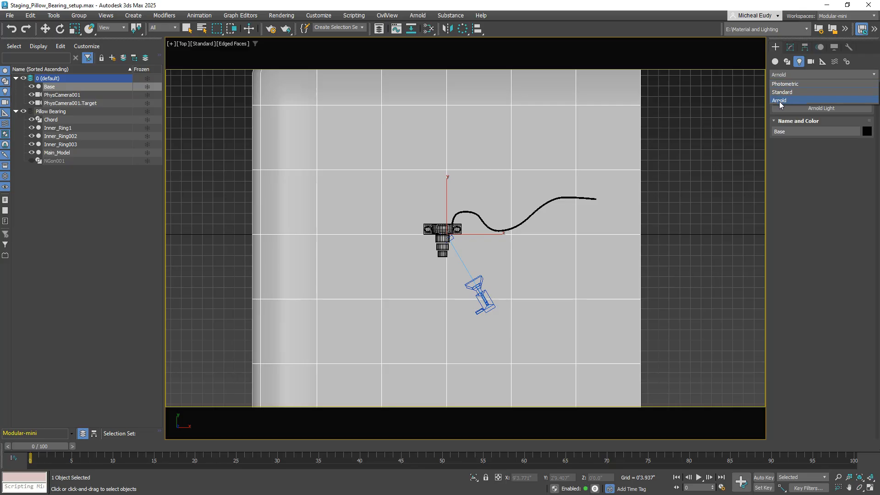
click(779, 101)
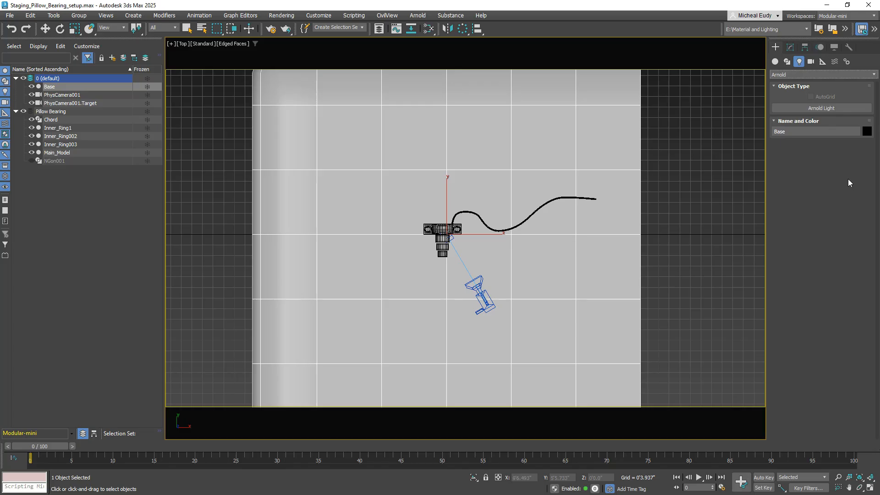
click(821, 108)
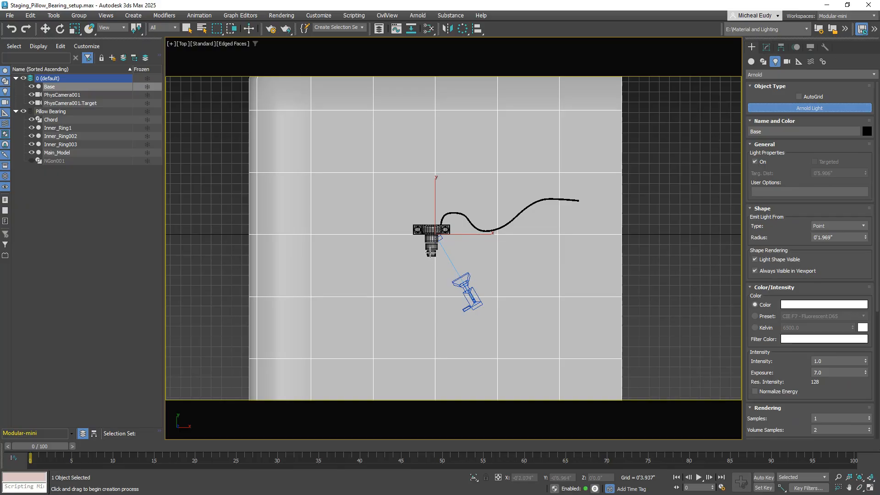
scroll(430, 253, up, 5)
click(432, 254)
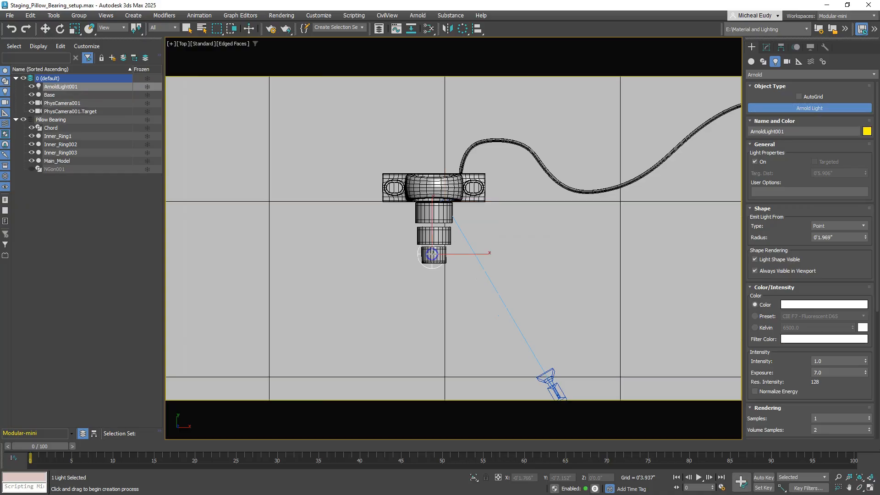
Look over the new light from an orbited view, return to the physical camera view and end light creation.
scroll(412, 306, down, 2)
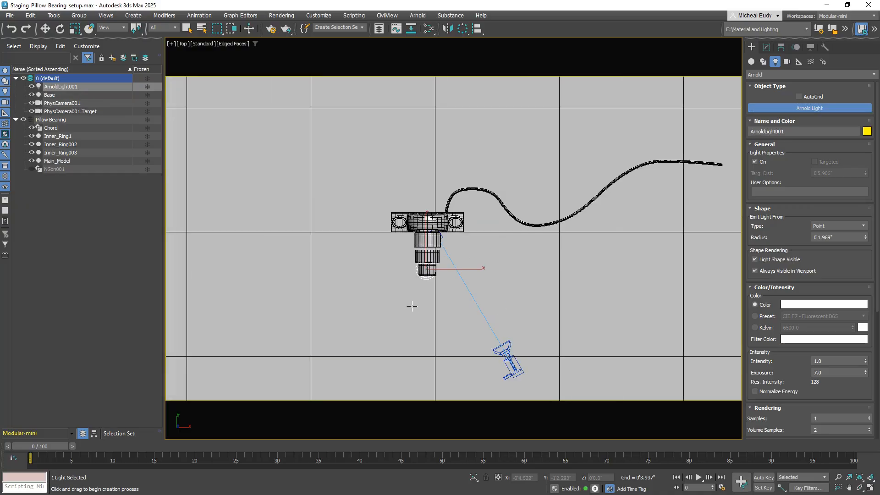
scroll(411, 306, down, 2)
alt+middle_drag(399, 320, 369, 258)
scroll(369, 258, up, 2)
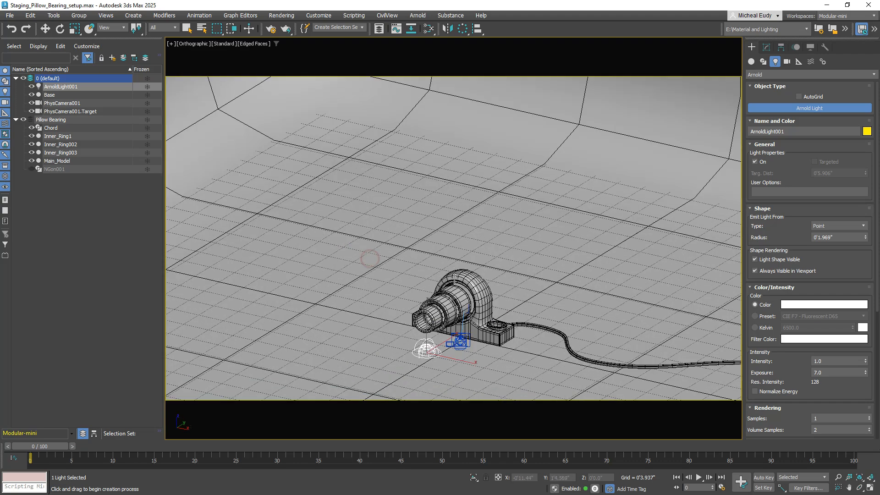
scroll(371, 258, up, 2)
key(c)
right_click(467, 237)
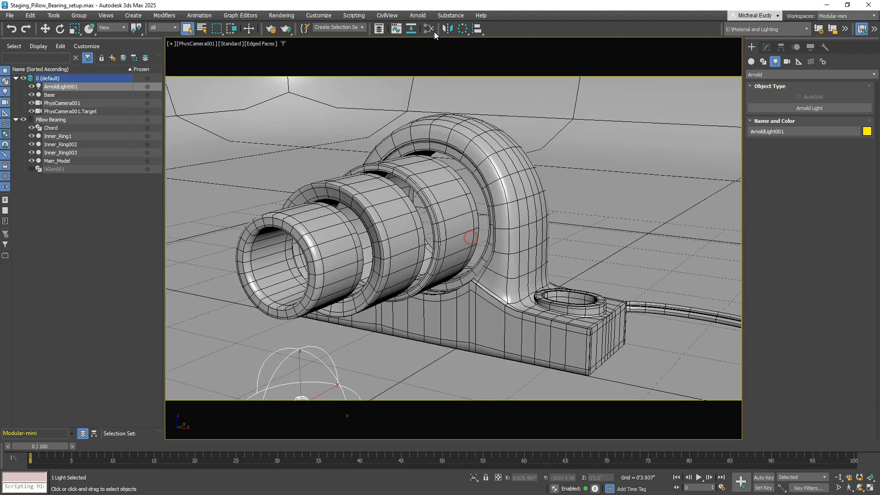
Open Arnold RenderView, start an interactive render of the scene and move its window clear of the model.
click(417, 15)
click(440, 30)
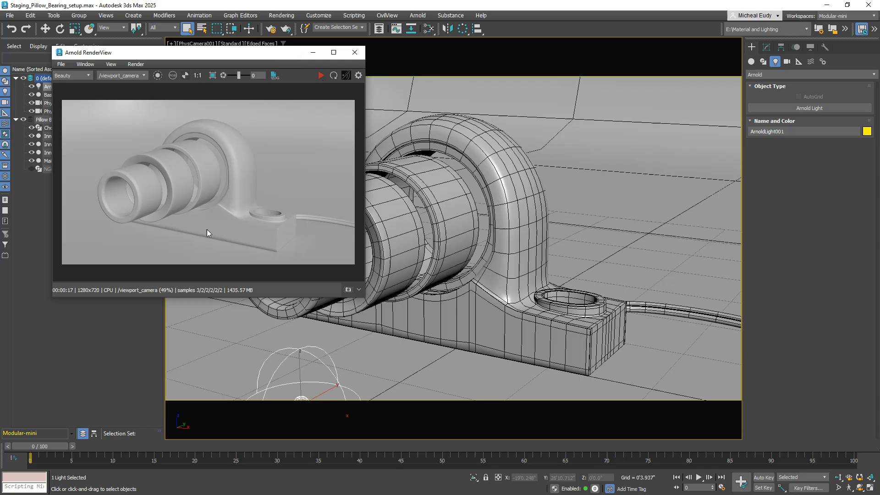
drag(253, 53, 235, 54)
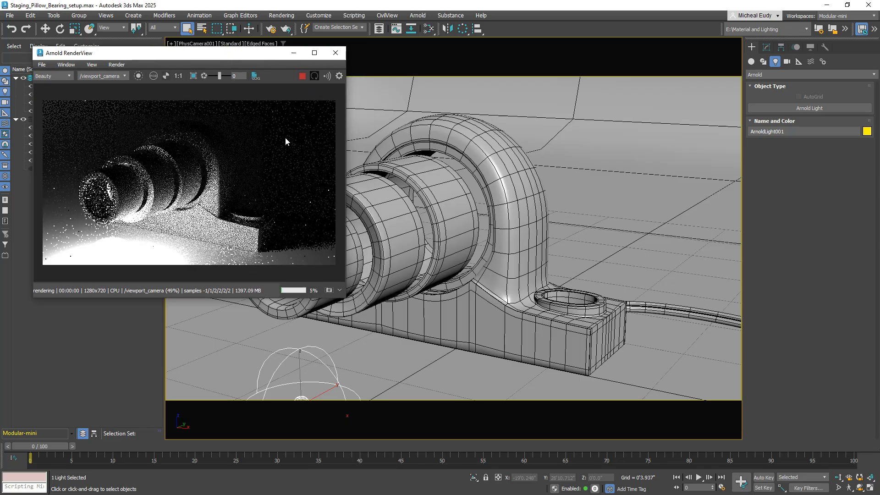
drag(238, 54, 229, 73)
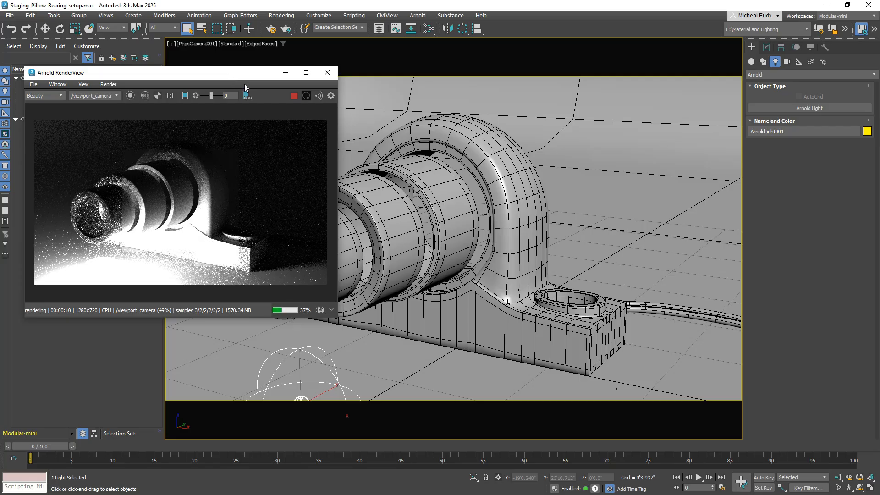
Set the scene's exposure control to Physical Camera Exposure Control.
click(281, 15)
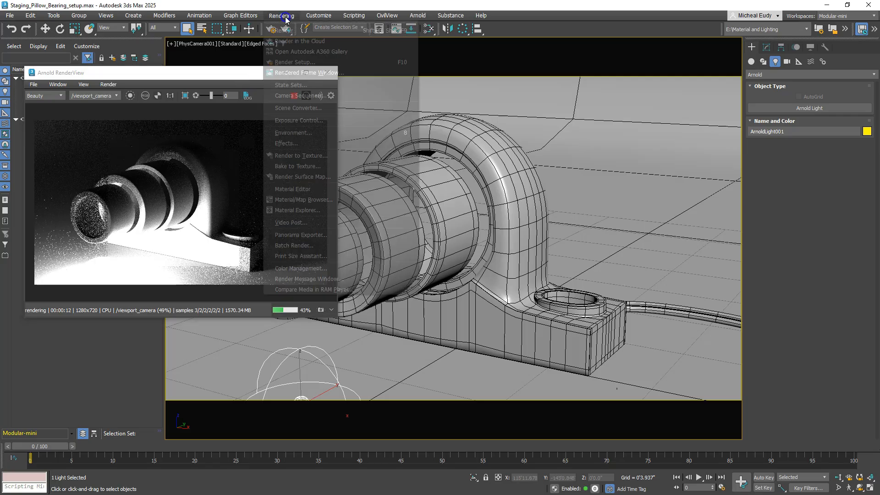
click(301, 120)
drag(279, 96, 444, 52)
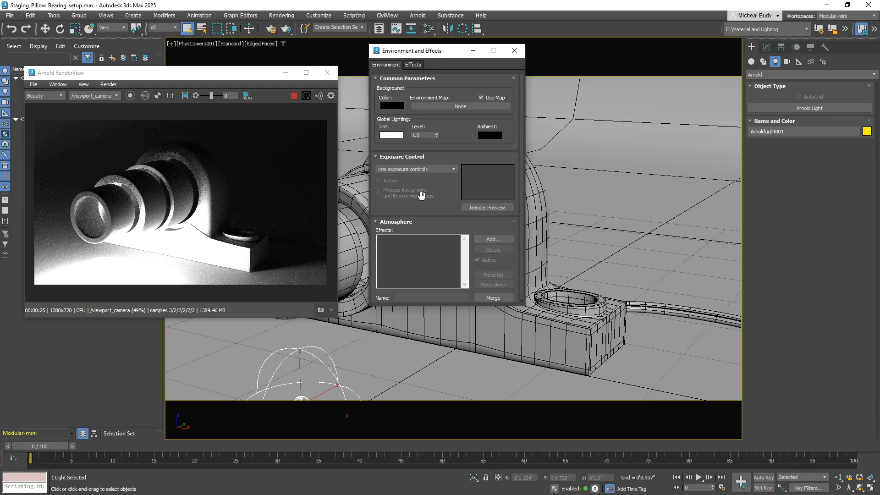
click(407, 171)
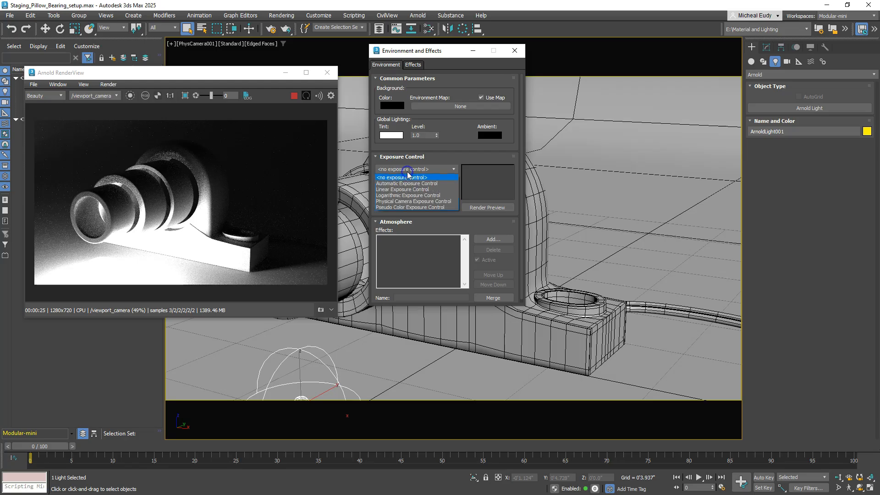
click(401, 201)
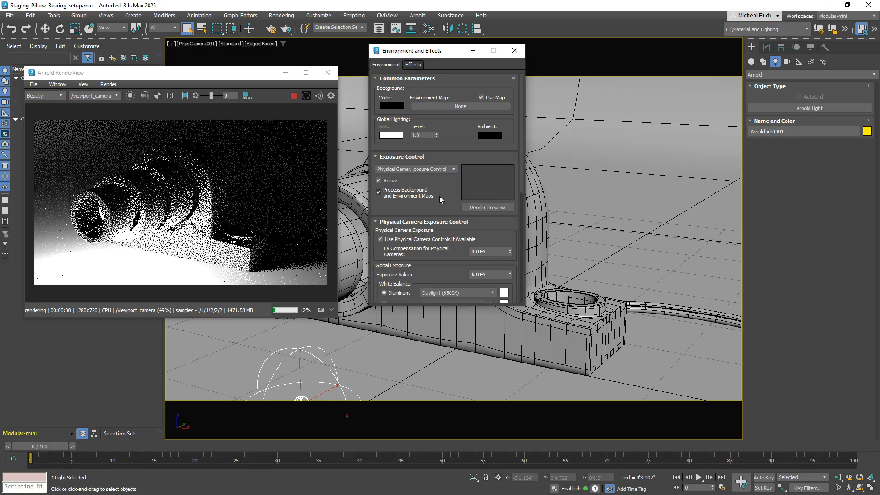
Disable Use Physical Camera Controls if Available, set the global Exposure Value to 5 EV and close the environment settings.
drag(456, 203, 456, 155)
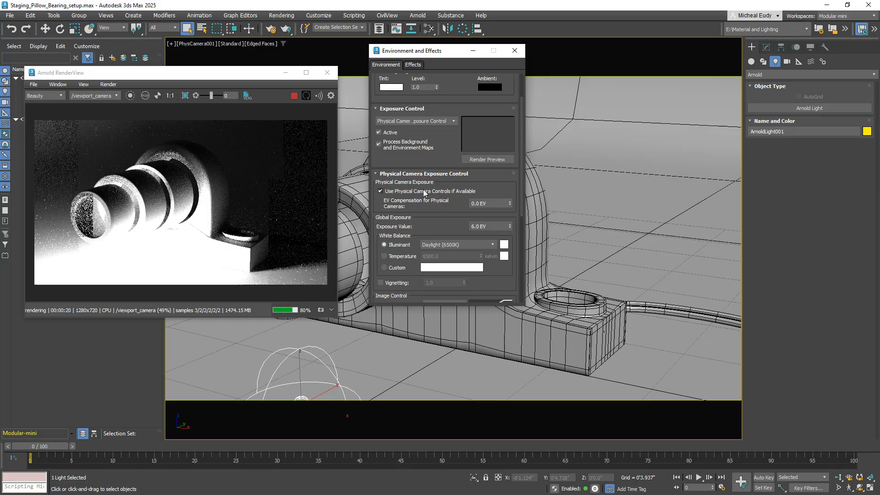
click(380, 191)
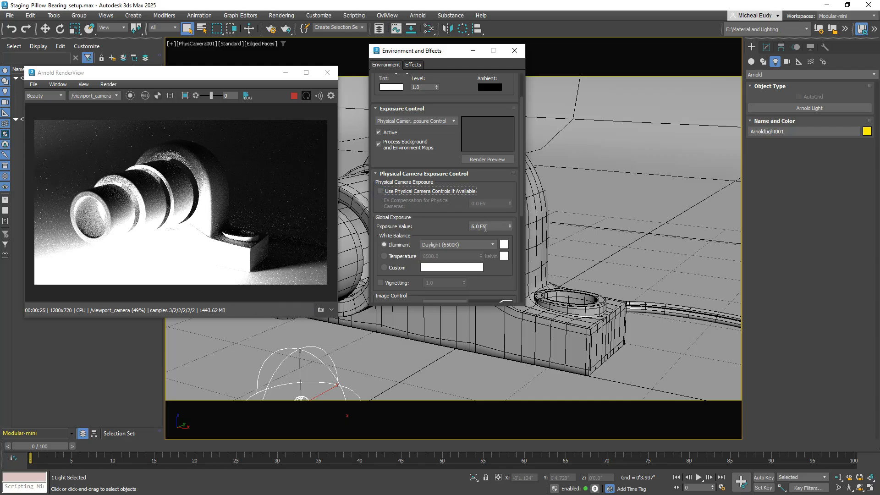
drag(509, 227, 503, 201)
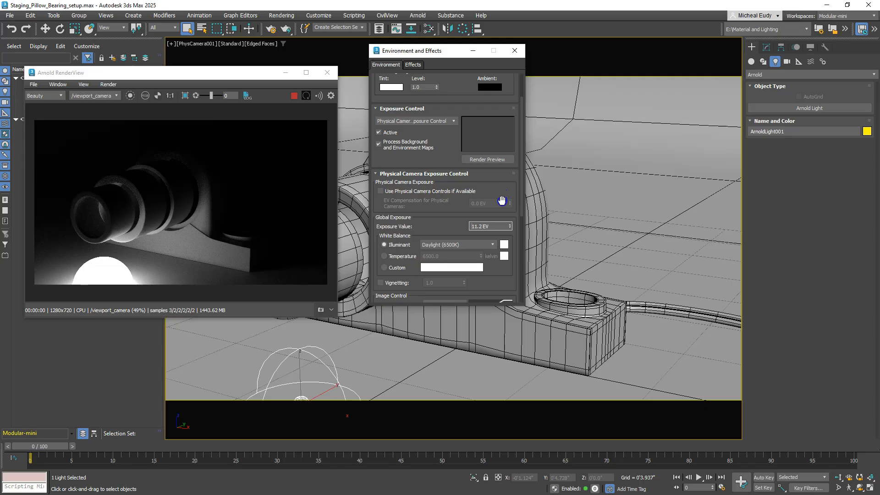
text(5)
key(Return)
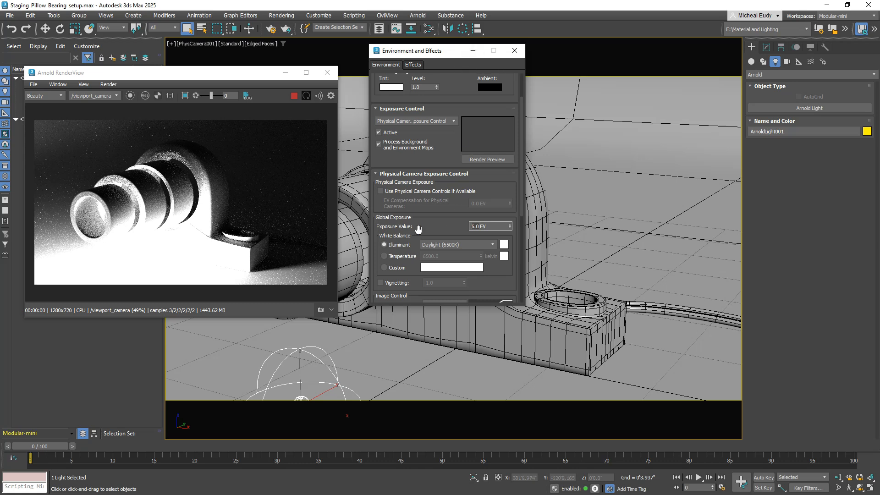
click(514, 52)
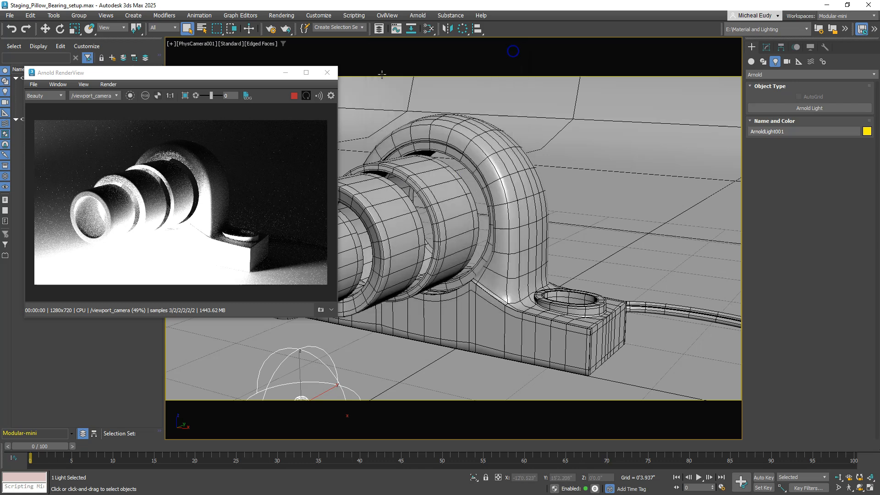
Switch the Arnold RenderView camera to PhysCamera001 and move the render window out of the way.
mouse_move(218, 74)
mouse_down()
mouse_move(233, 75)
mouse_move(224, 59)
mouse_up()
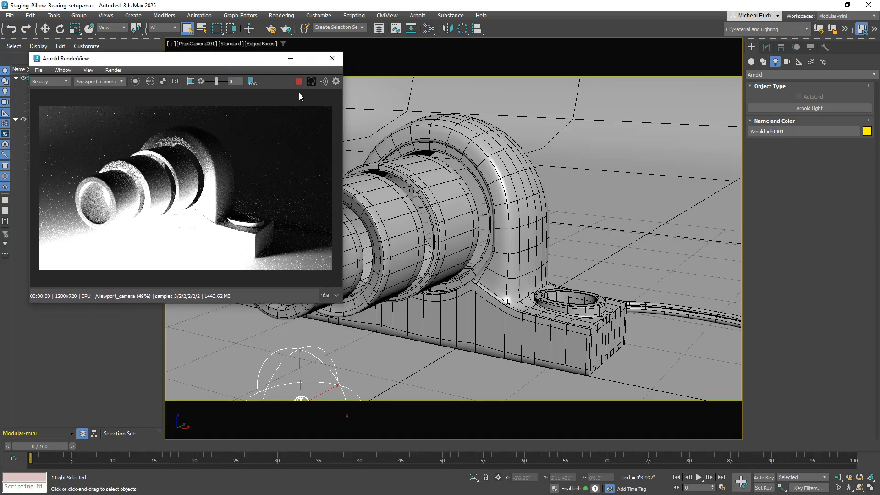
click(109, 82)
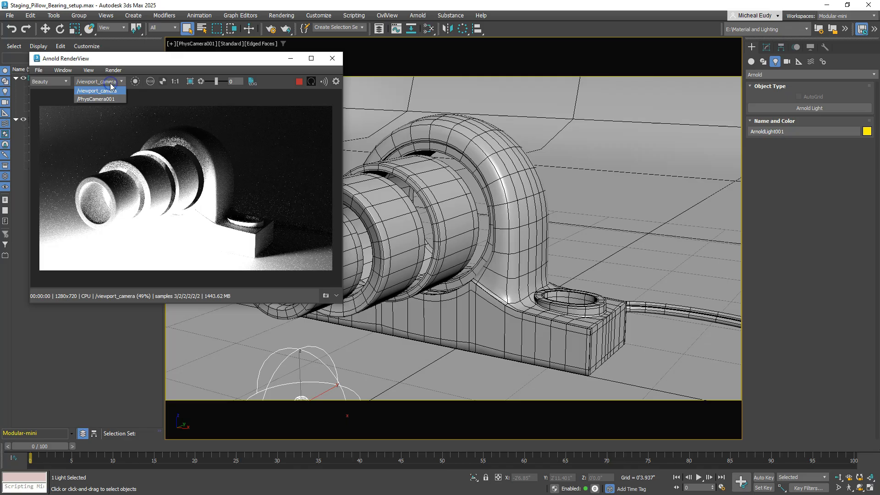
click(105, 100)
drag(152, 62, 130, 51)
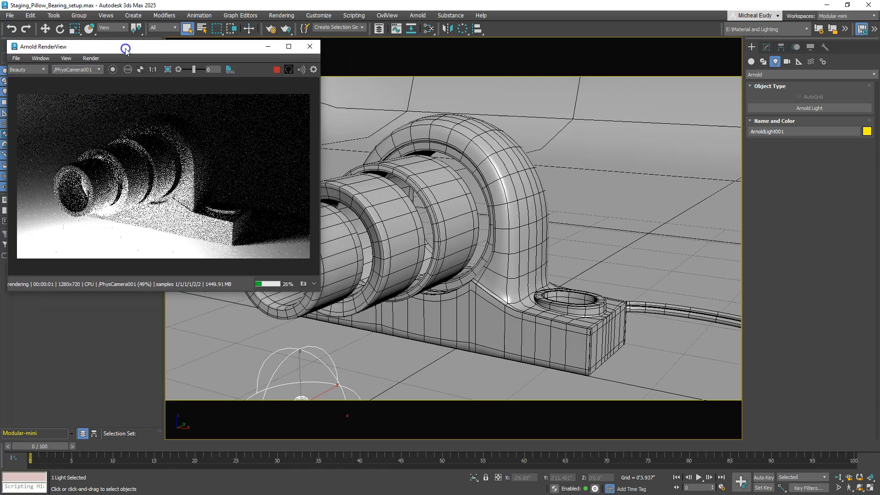
Switch to an orbited Perspective view, freeze the Base backdrop and hide the home grid.
click(426, 221)
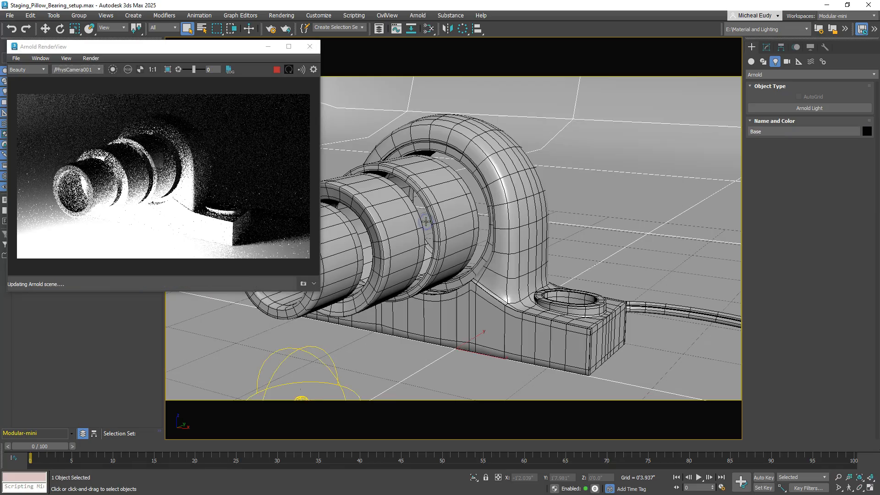
key(p)
scroll(426, 221, down, 4)
alt+middle_drag(426, 221, 479, 258)
alt+middle_drag(413, 219, 477, 227)
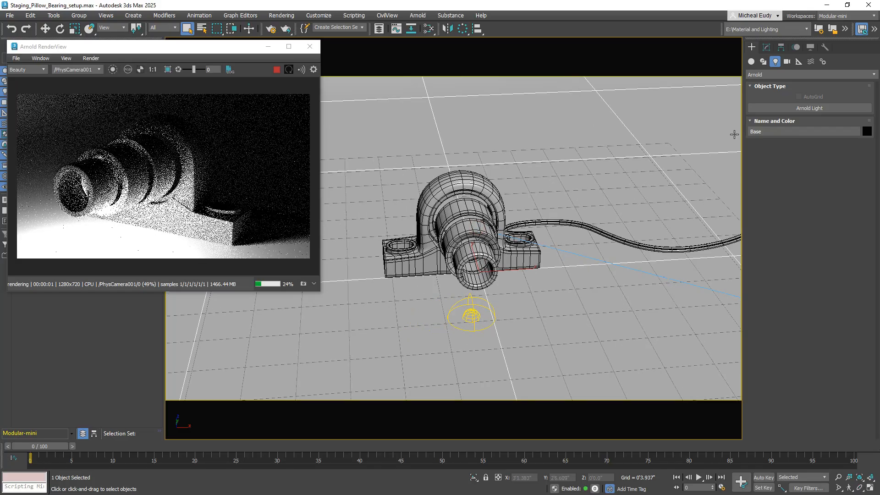
click(766, 47)
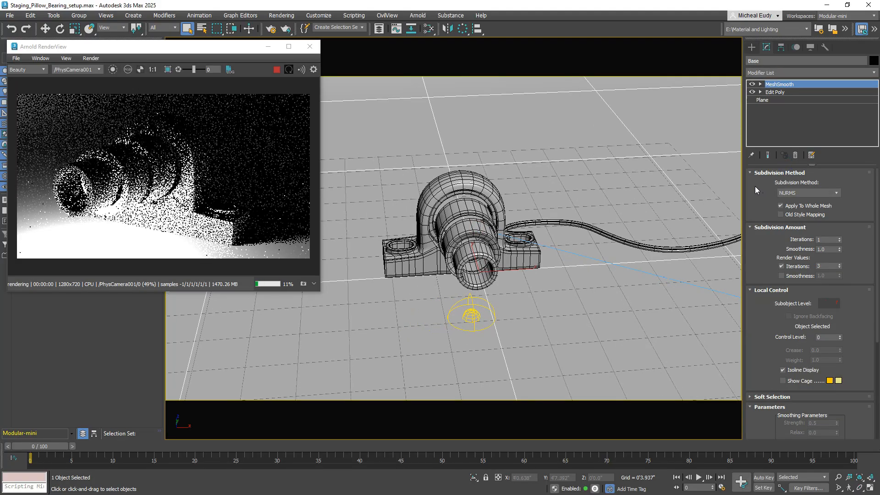
drag(239, 47, 238, 124)
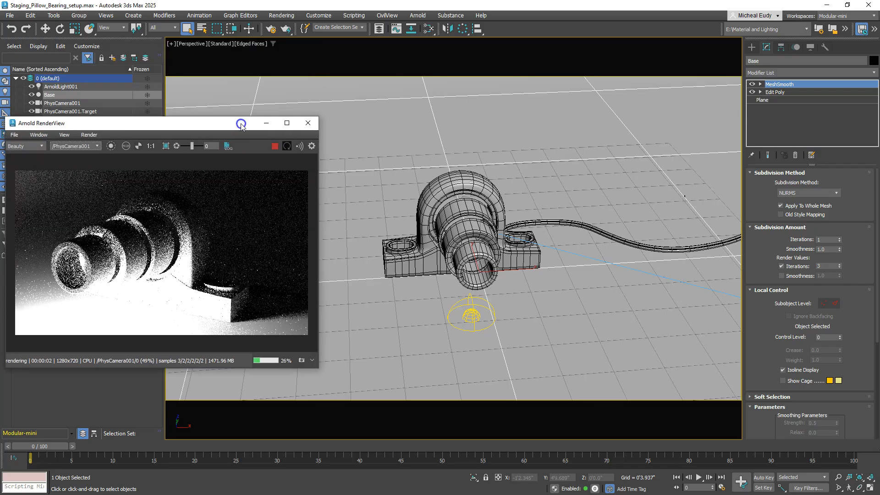
right_click(398, 112)
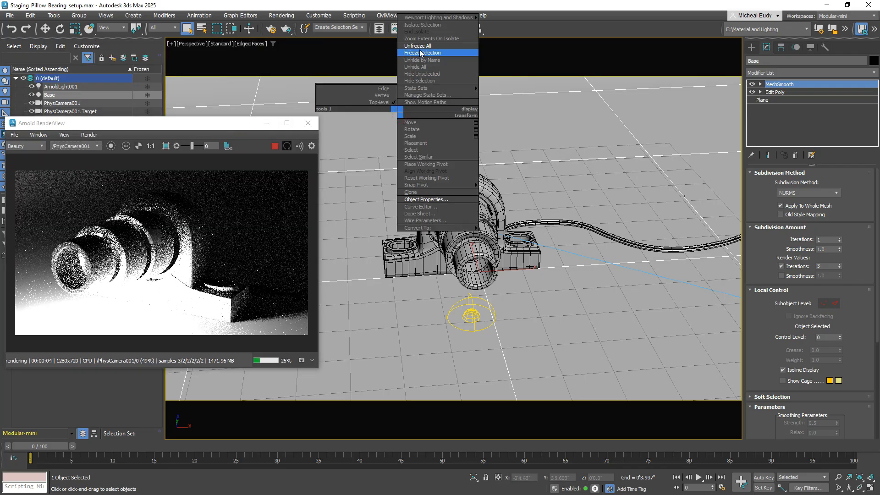
click(419, 53)
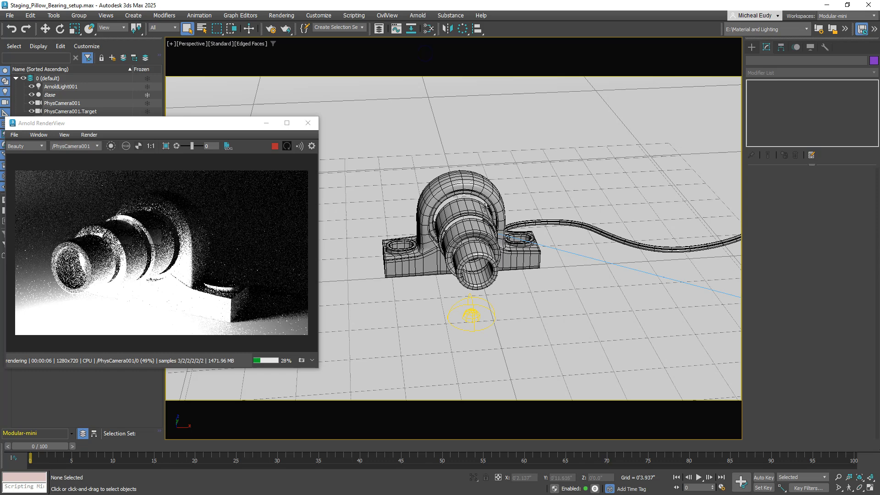
key(g)
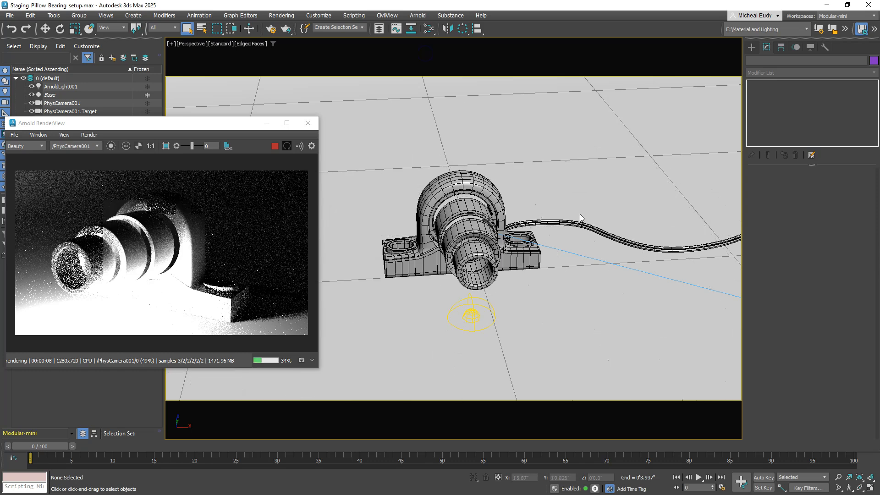
Hide the Cameras category from the viewport and return to the light creation options.
click(810, 47)
click(755, 168)
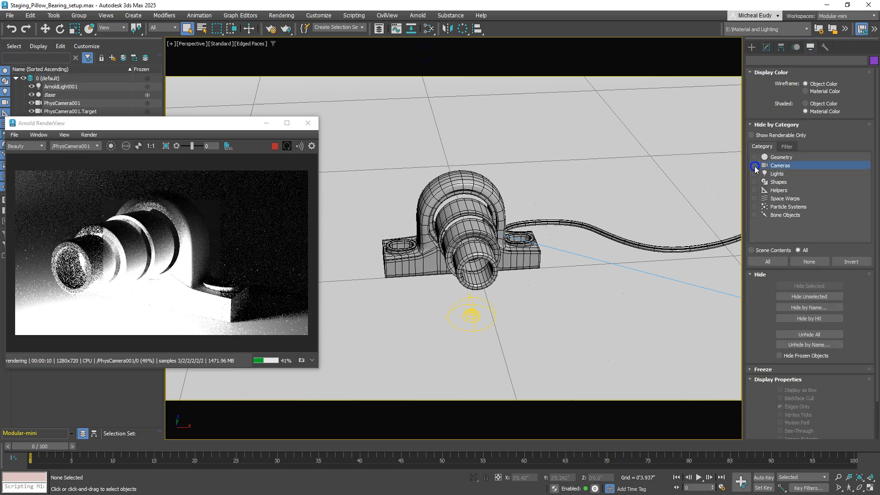
click(752, 48)
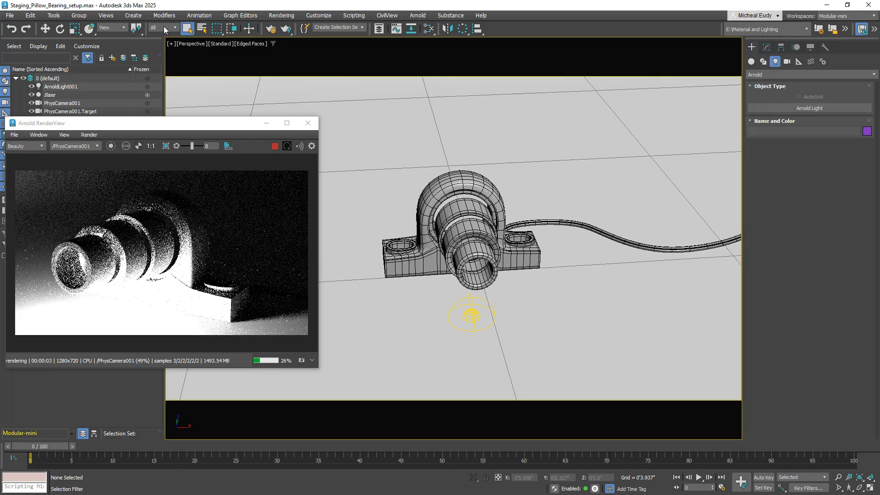
click(124, 28)
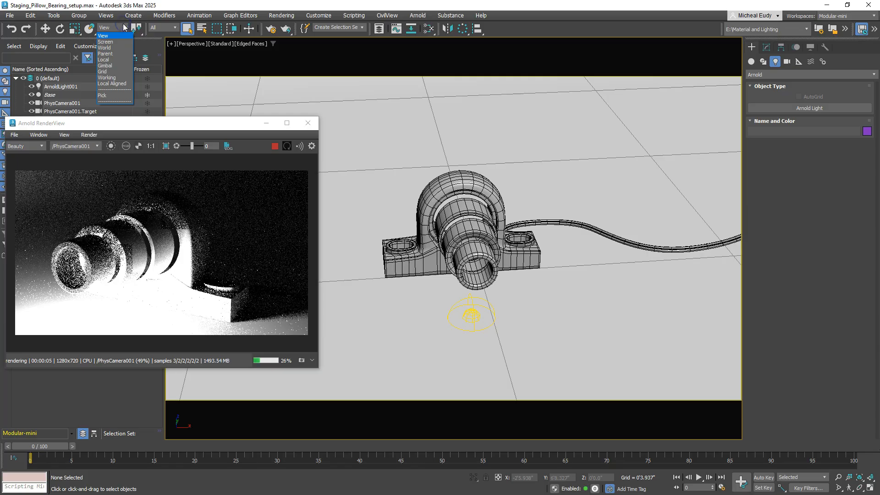
click(523, 28)
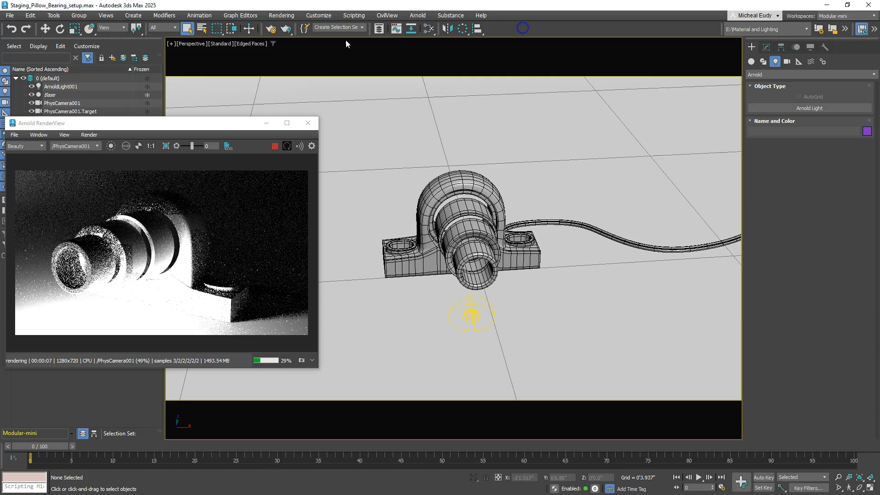
click(163, 36)
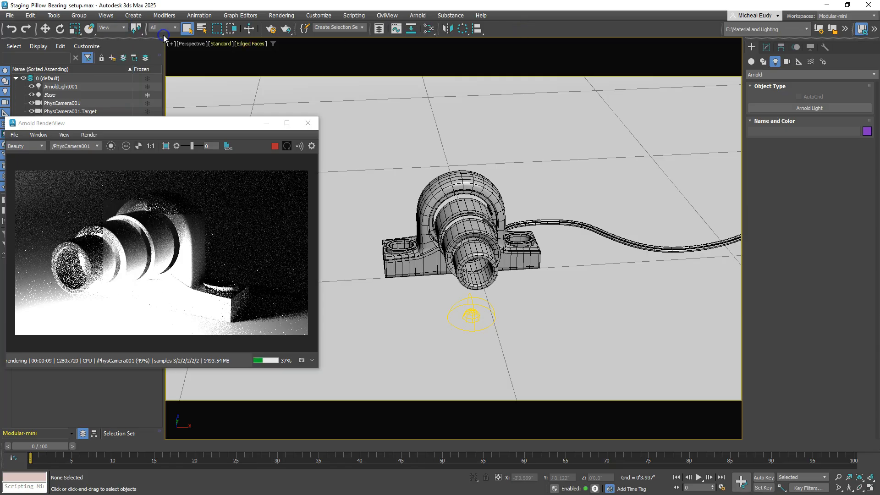
click(123, 28)
click(509, 57)
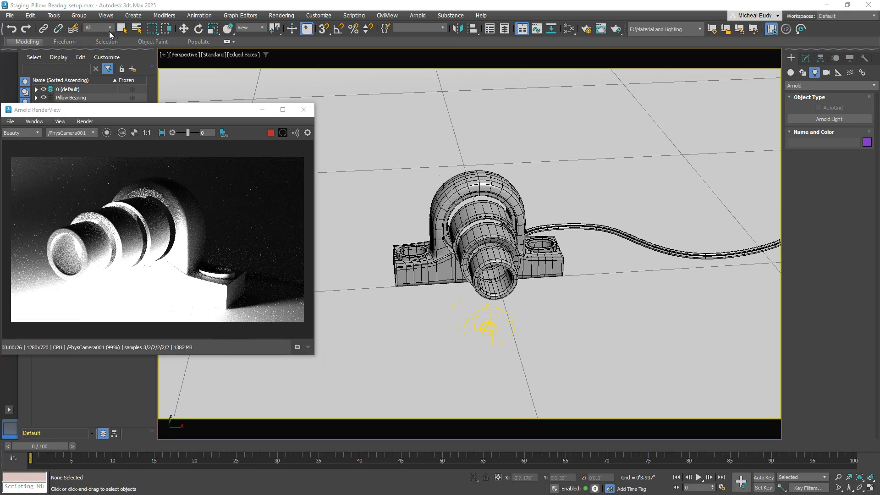
Restrict the selection filter to Lights.
click(109, 28)
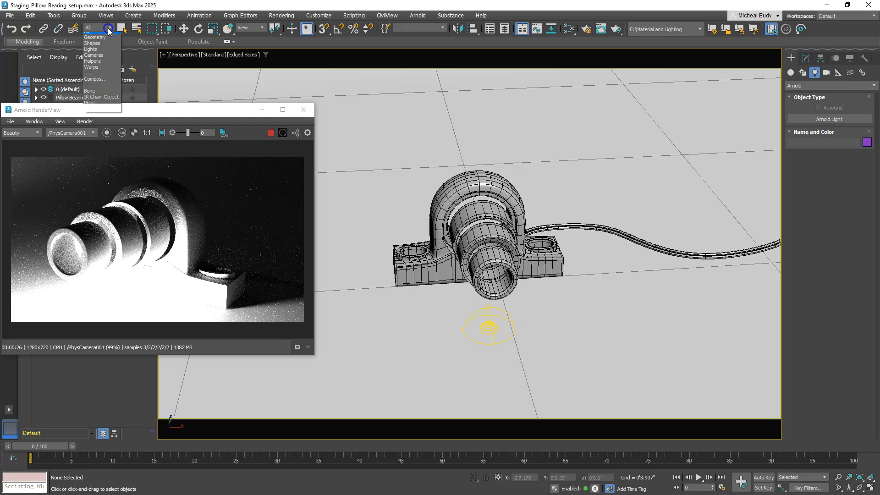
click(97, 54)
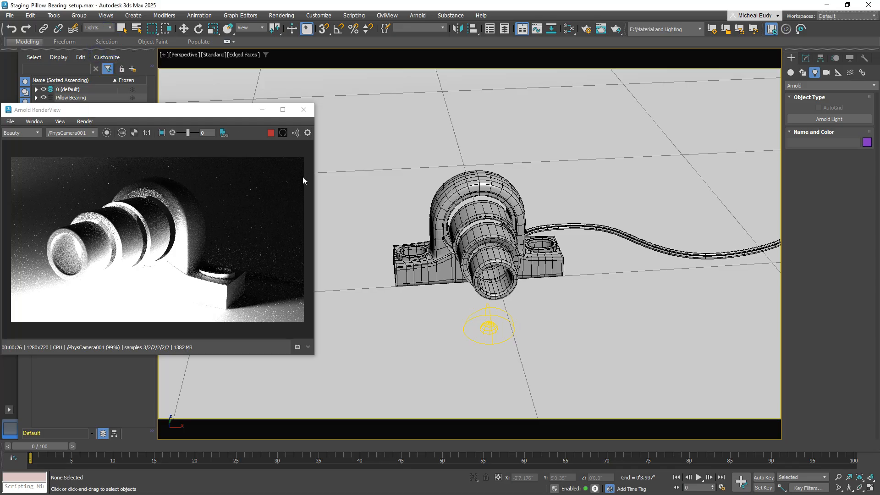
click(109, 30)
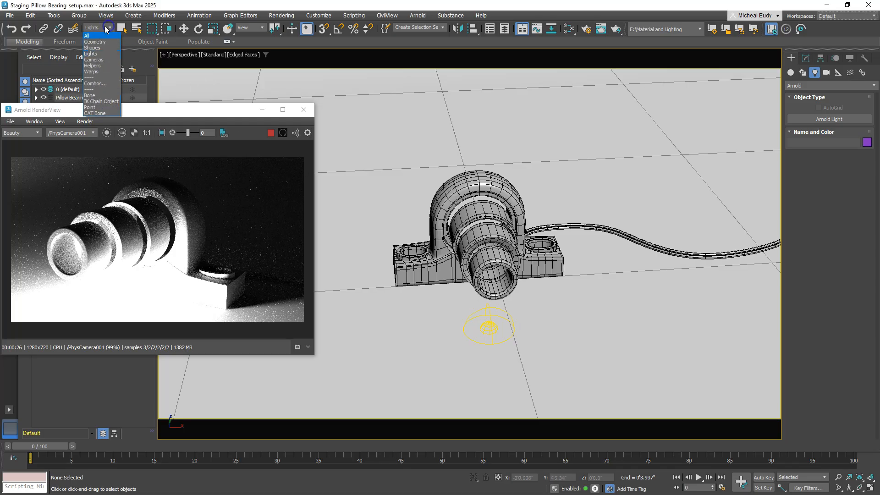
click(95, 54)
Select the Arnold light in front of the bearing and move it straight up to a height of about 1'5.4".
click(486, 330)
right_click(485, 329)
click(494, 337)
drag(489, 310, 473, 86)
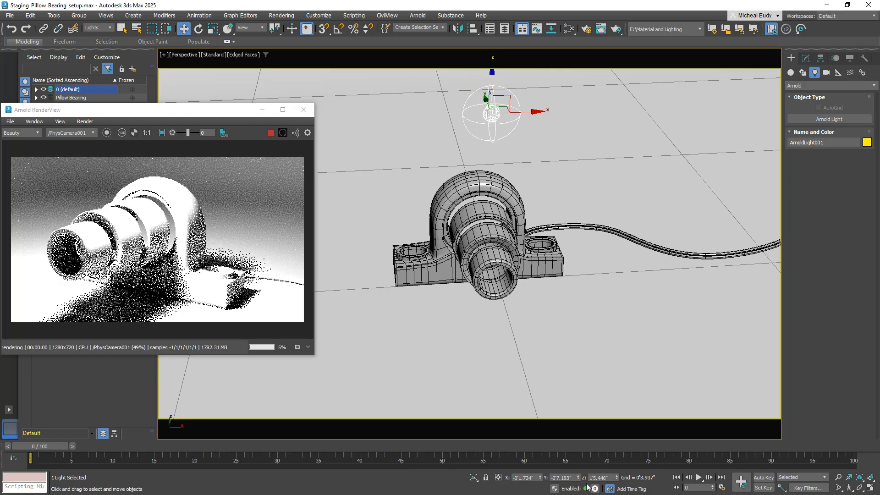
Change the selected Arnold light's emission shape type to Disk.
click(806, 58)
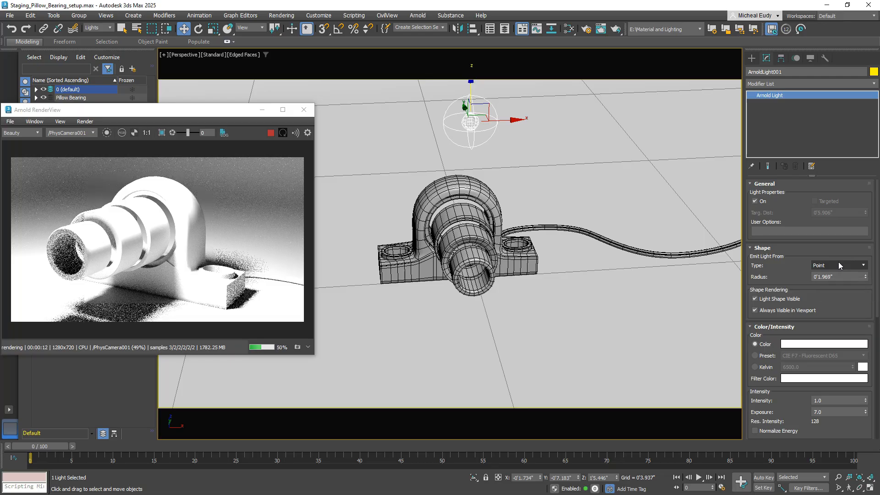
click(838, 265)
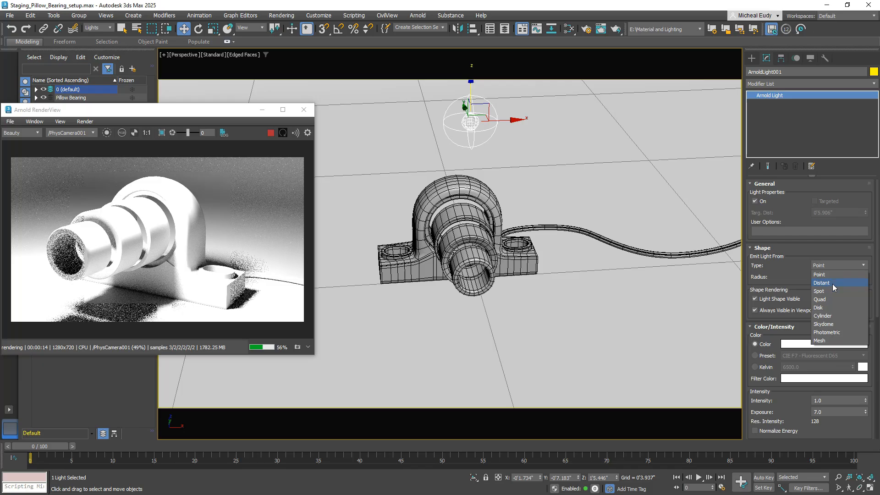
click(828, 306)
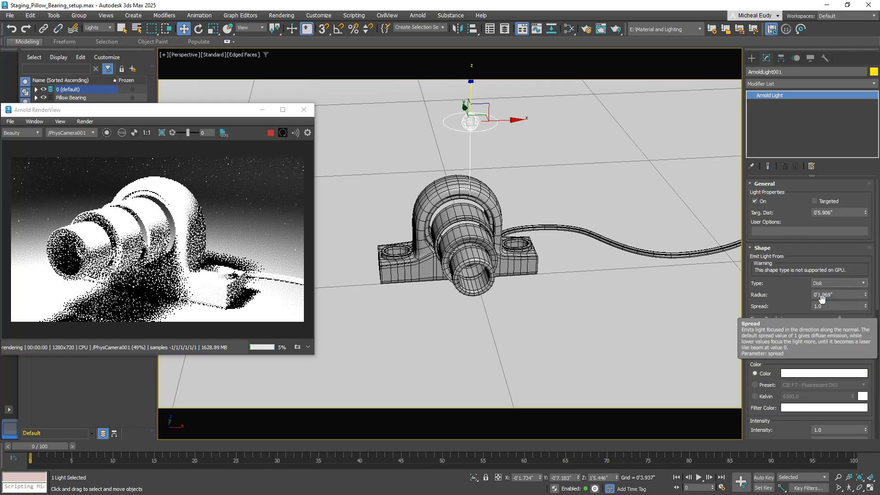
Raise the disk light to a Z position of 2' and reposition the render window.
drag(470, 95, 471, 71)
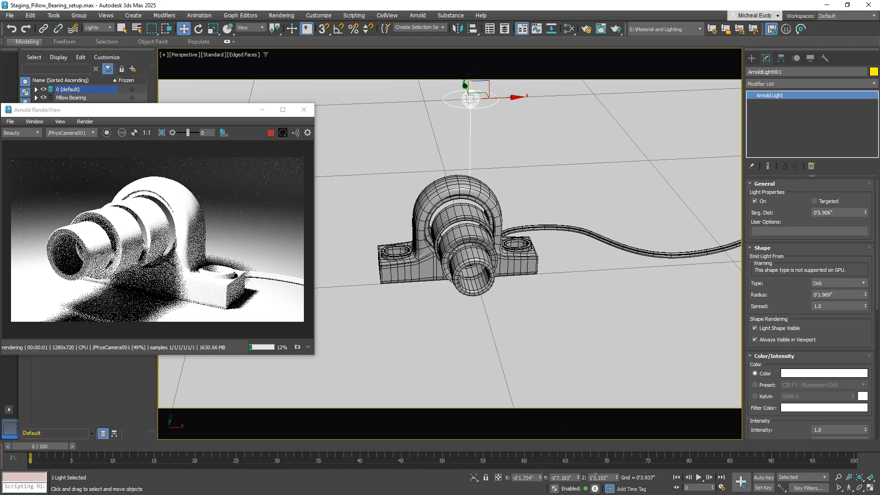
drag(609, 480, 572, 478)
text(2')
key(Return)
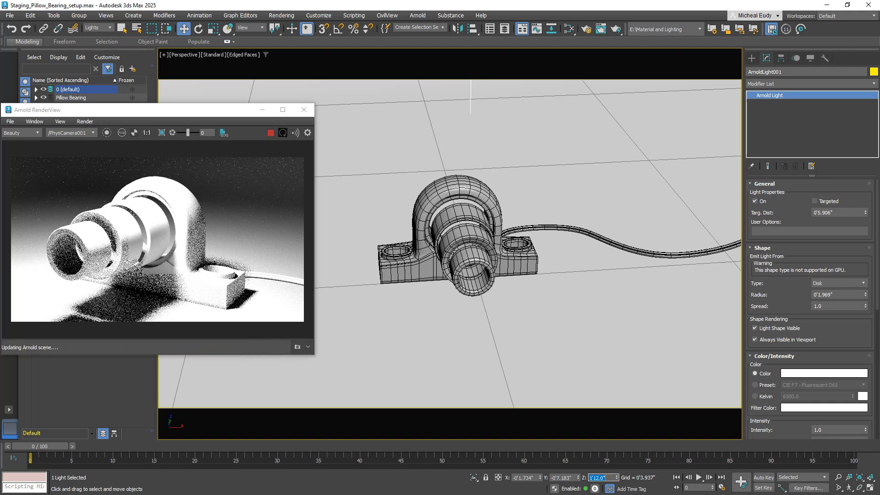
drag(196, 116, 206, 100)
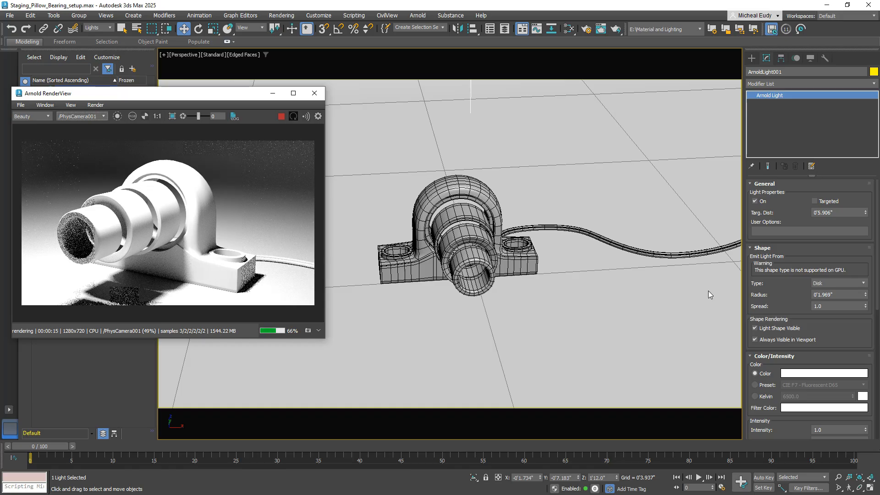
Enlarge the disk light's radius to about 4.6" and set the Arnold RenderView camera back to PhysCamera001.
scroll(779, 282, down, 1)
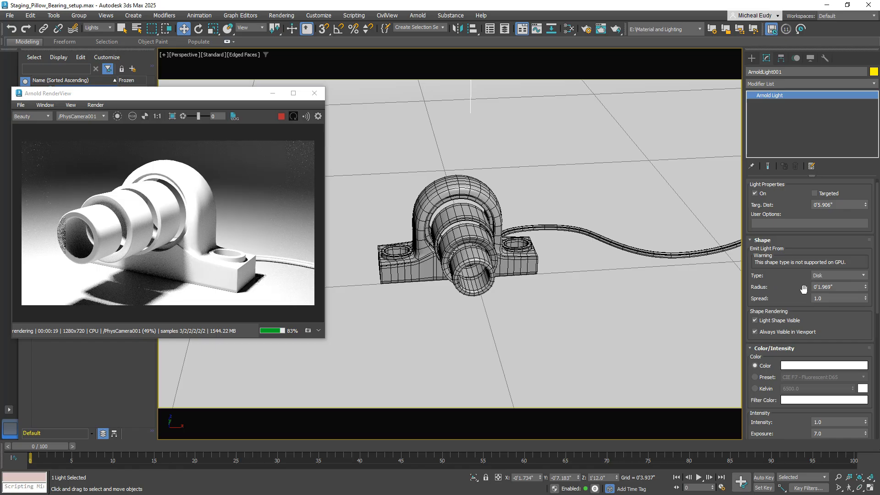
middle_drag(566, 192, 565, 254)
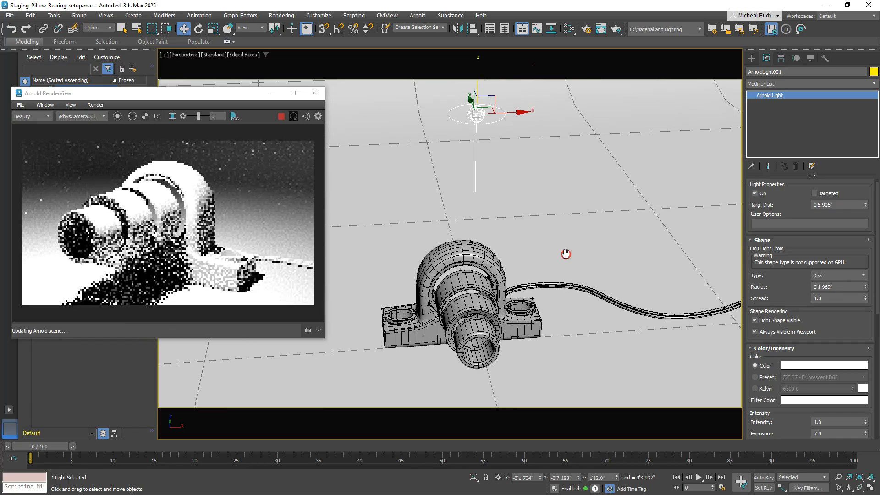
drag(865, 287, 865, 227)
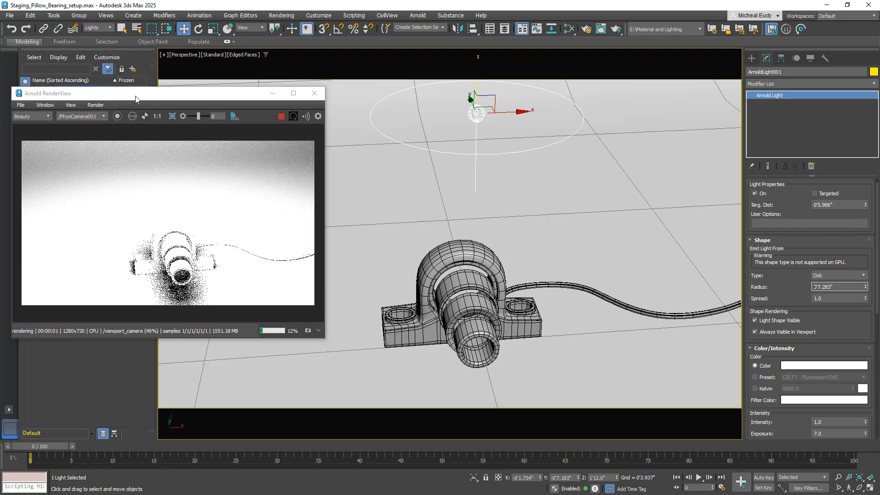
click(83, 116)
click(83, 133)
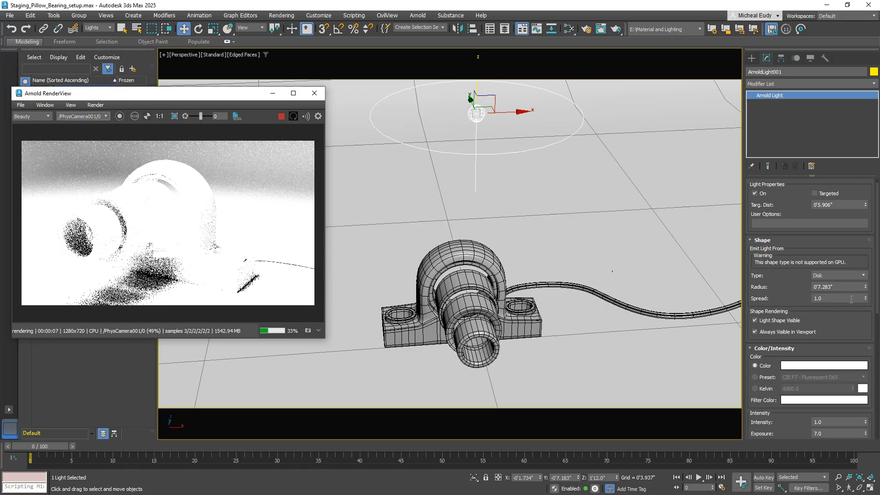
drag(865, 286, 865, 316)
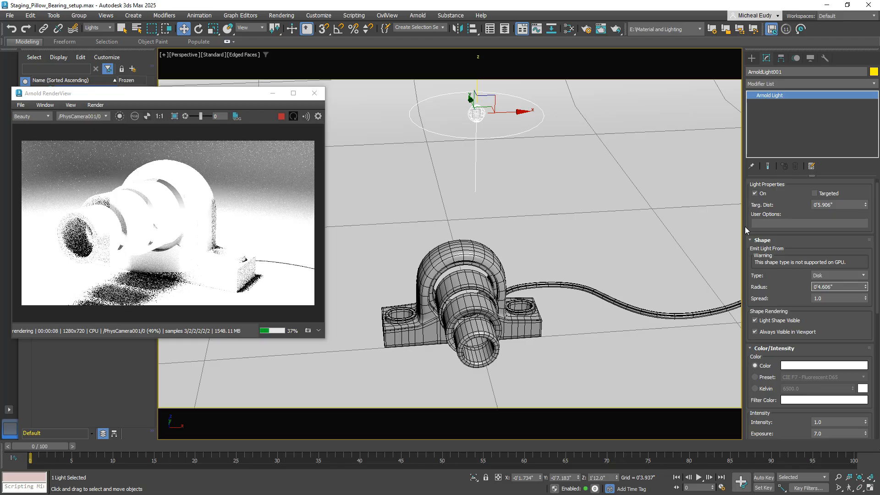
Widen the command panel to two columns and set the light's intensity to 0.5 and its exposure to 3.
drag(744, 227, 602, 234)
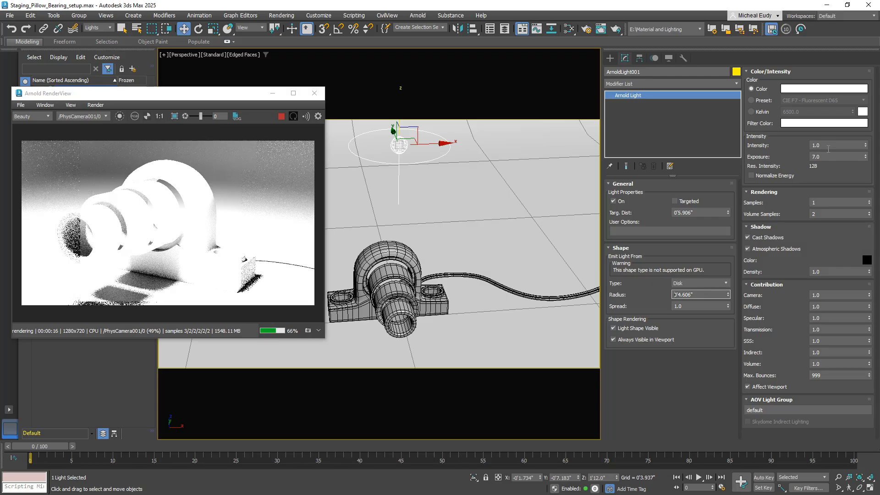
click(818, 146)
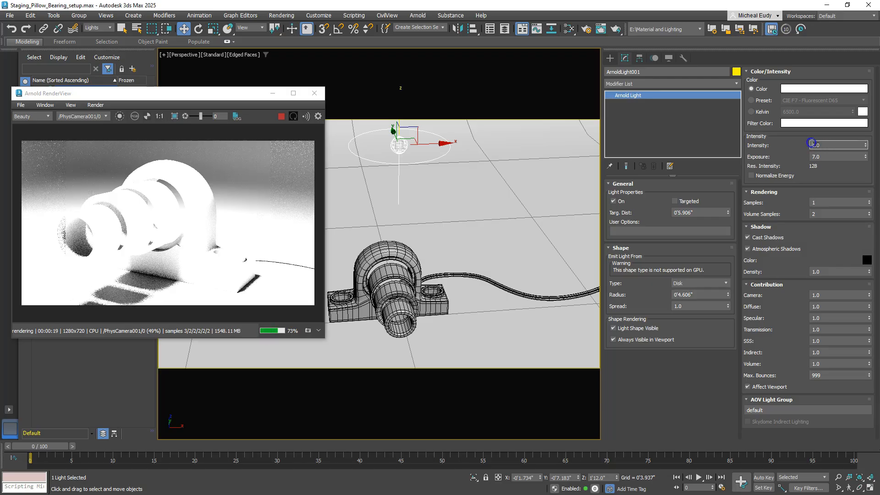
text(0.5)
key(Return)
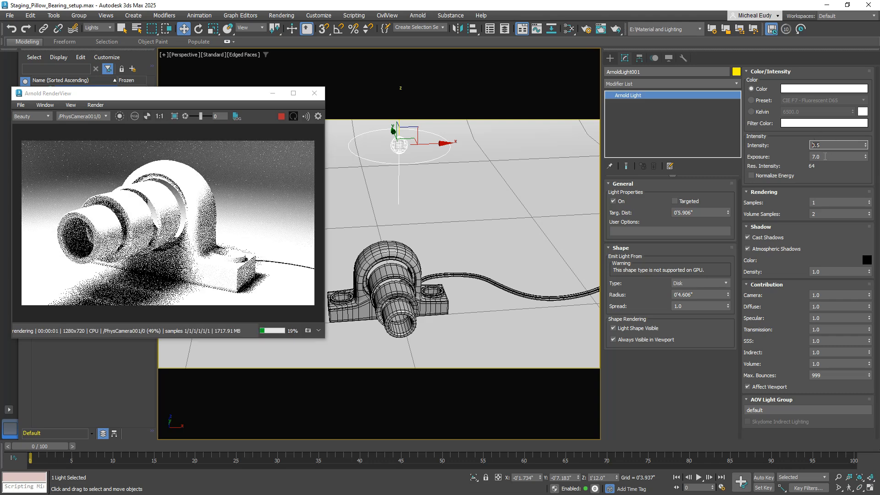
click(825, 156)
text(3)
key(Return)
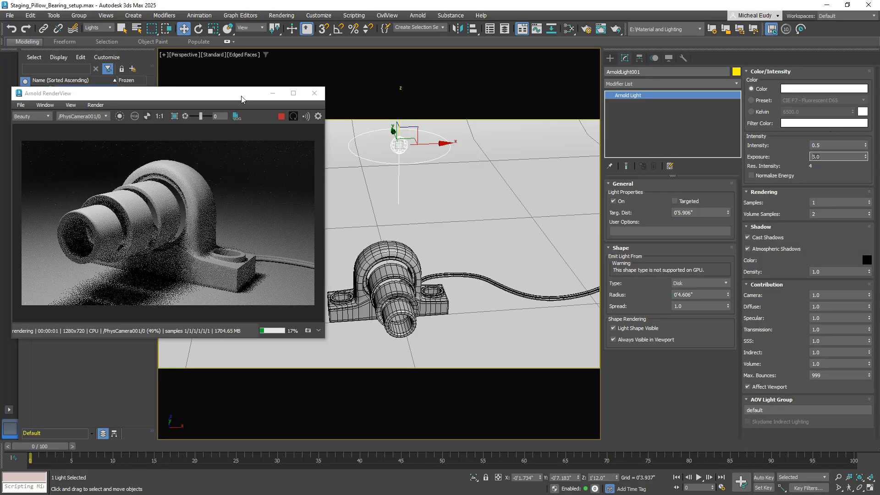
drag(235, 93, 240, 89)
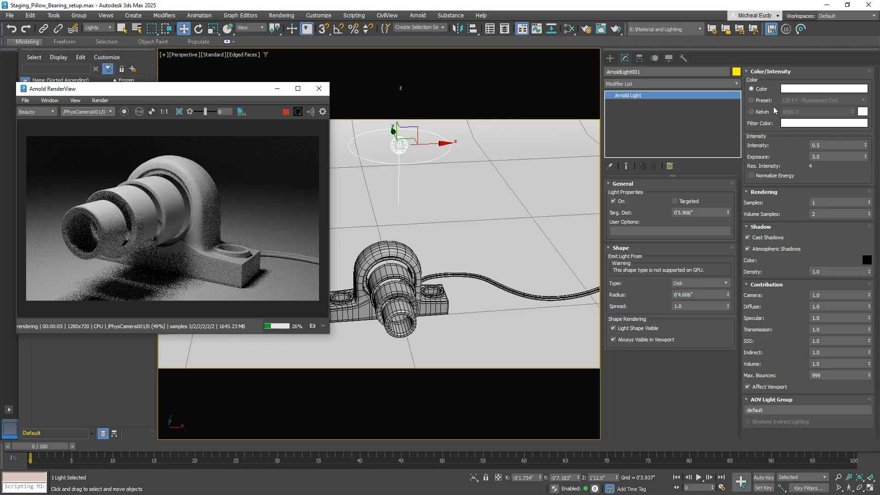
Switch the light's color mode to Kelvin and set a warm color temperature of 5000.
click(753, 111)
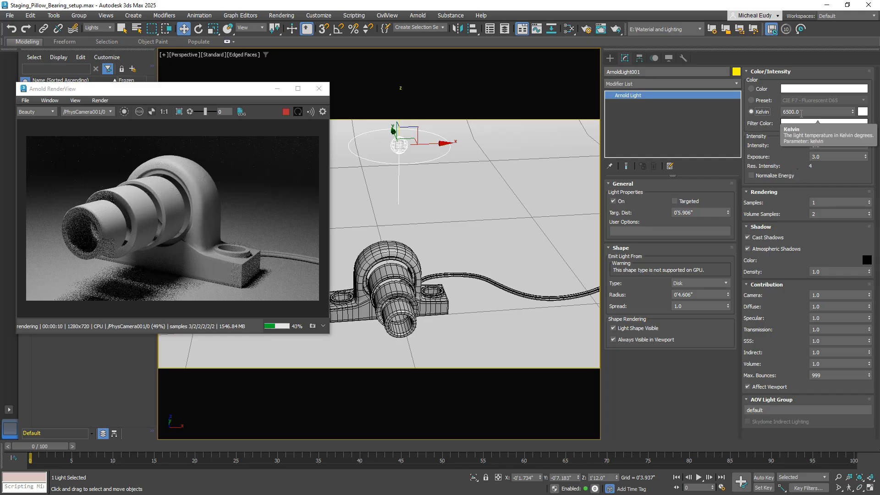
drag(801, 114, 769, 112)
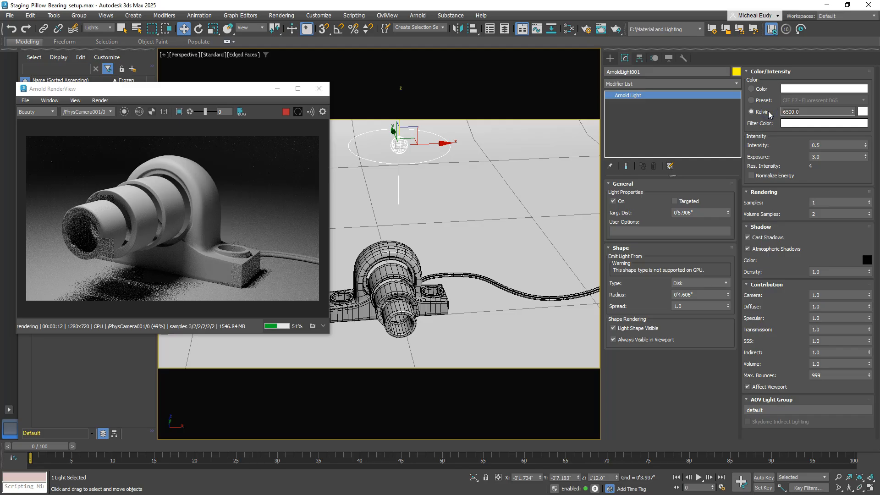
text(5000)
key(Return)
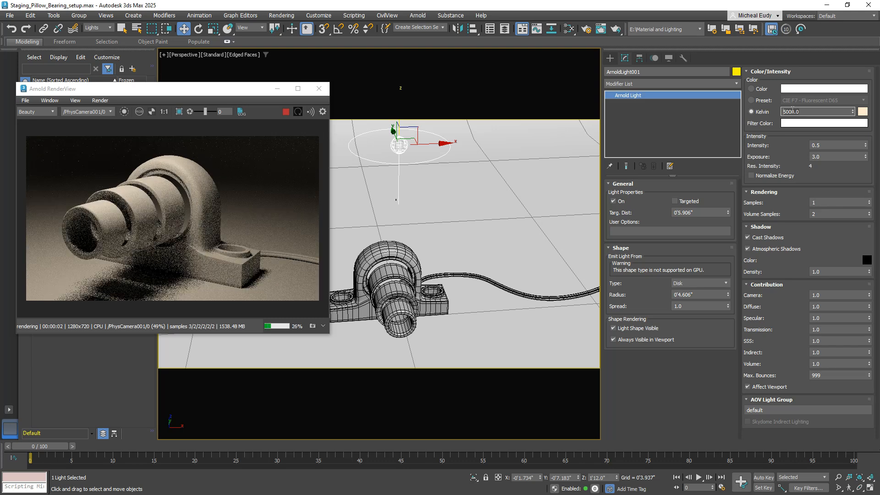
Try a cool color temperature of 8000 Kelvin on the light and return it to 6500.
double_click(803, 111)
text(8000)
key(Return)
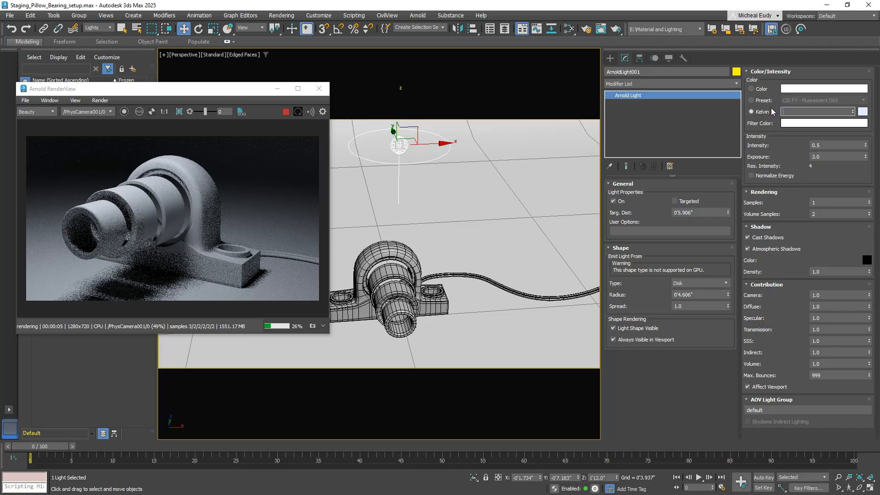
text(6500)
key(Return)
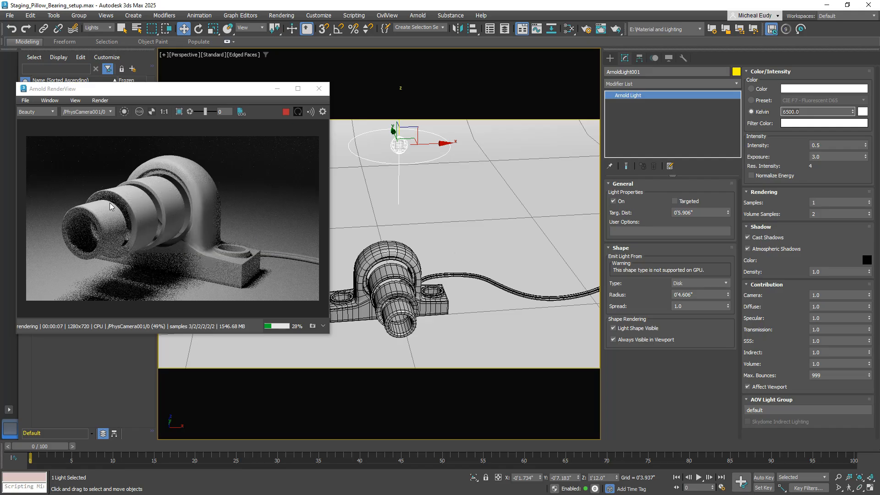
Move the render window aside and rename the disk light ArnoldLight_Overhead.
drag(162, 94, 132, 89)
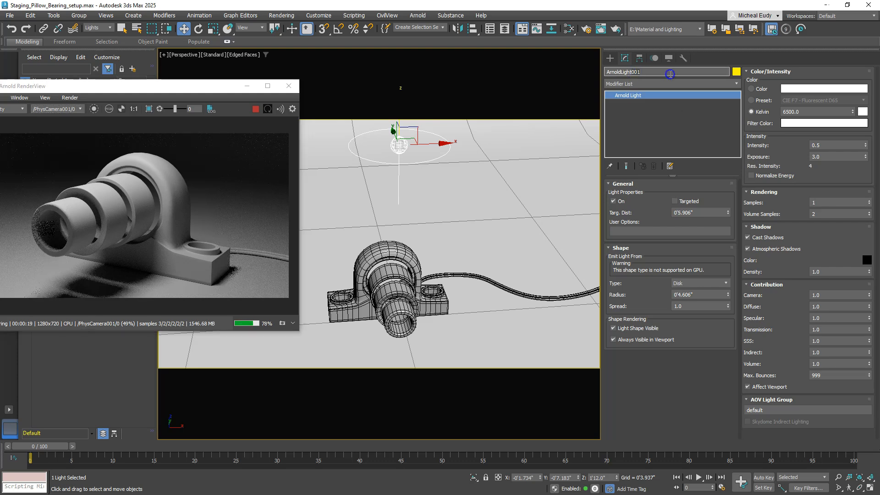
text(_Overhead)
key(Return)
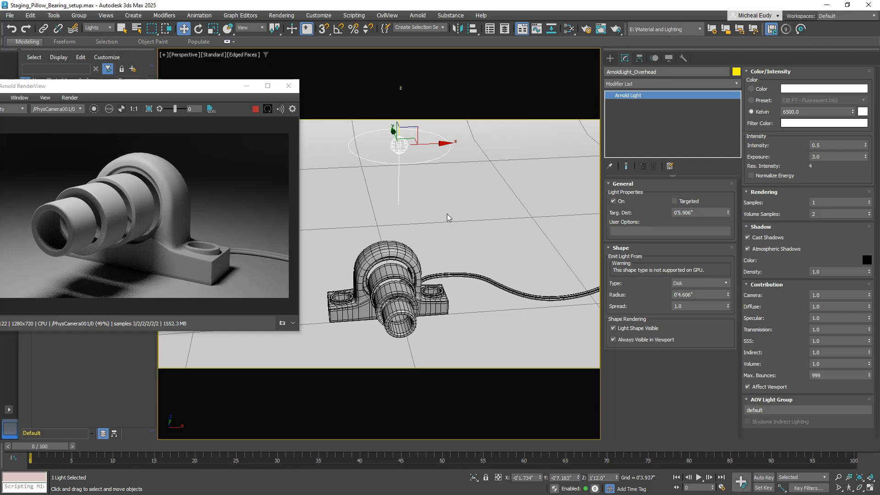
Switch the viewport to the Top view with the bearing and overhead light clear of the render window.
middle_drag(480, 209, 485, 208)
key(v)
click(481, 219)
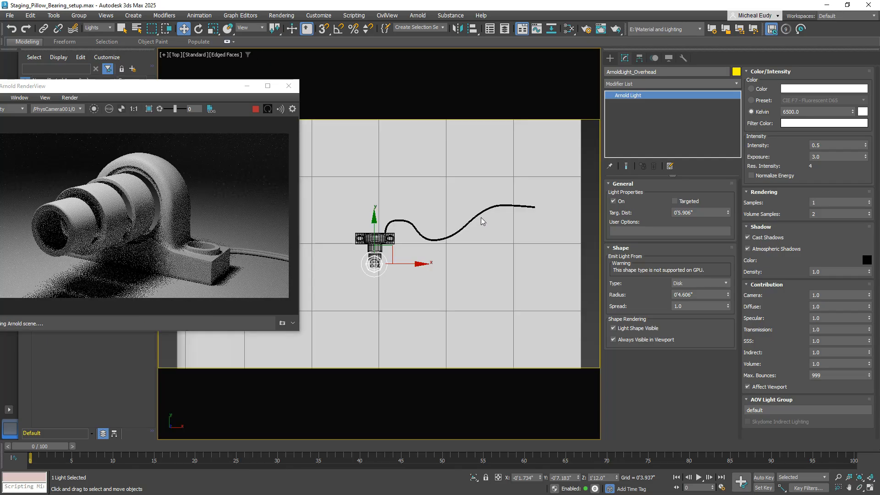
middle_drag(416, 254, 474, 240)
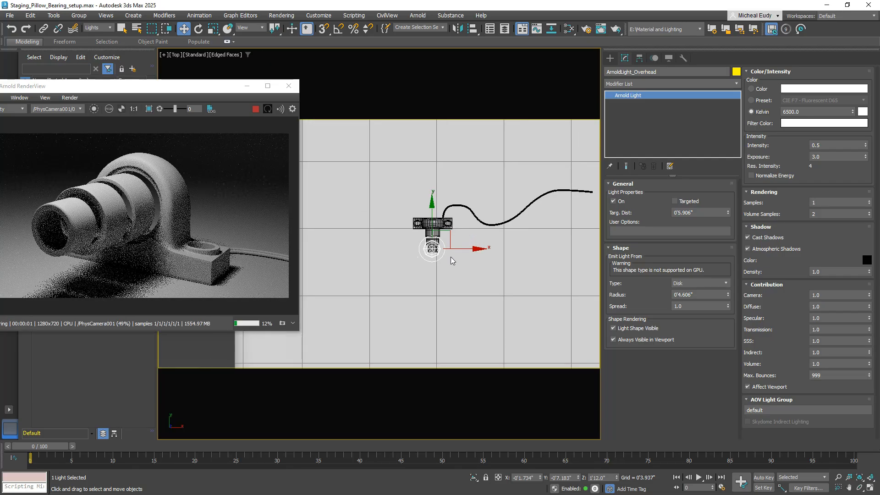
Clone the overhead light as an independent copy named ArnoldLight_Left_Warm.
scroll(426, 246, up, 6)
right_click(472, 249)
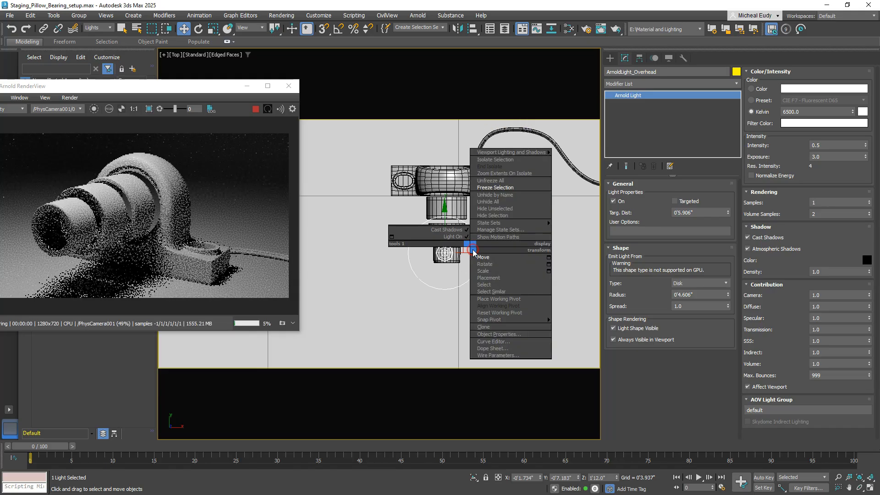
click(483, 327)
click(418, 242)
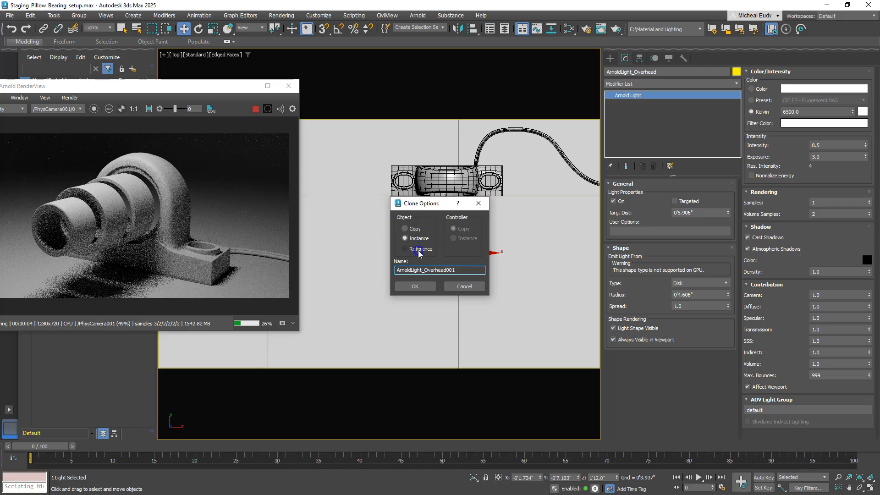
click(405, 228)
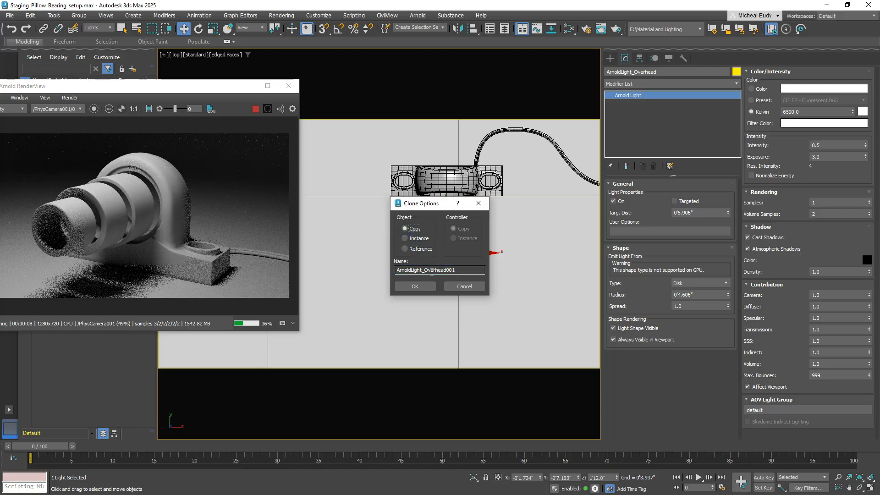
drag(426, 271, 487, 275)
text(Left_Warm)
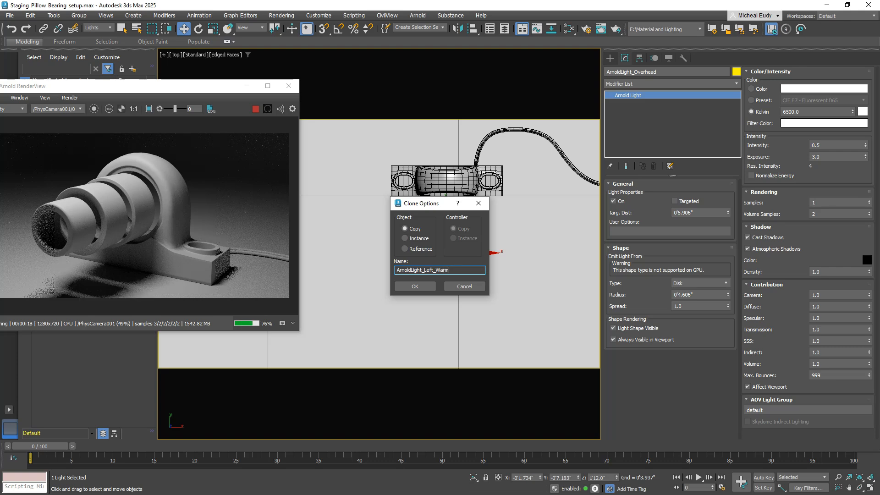
key(Return)
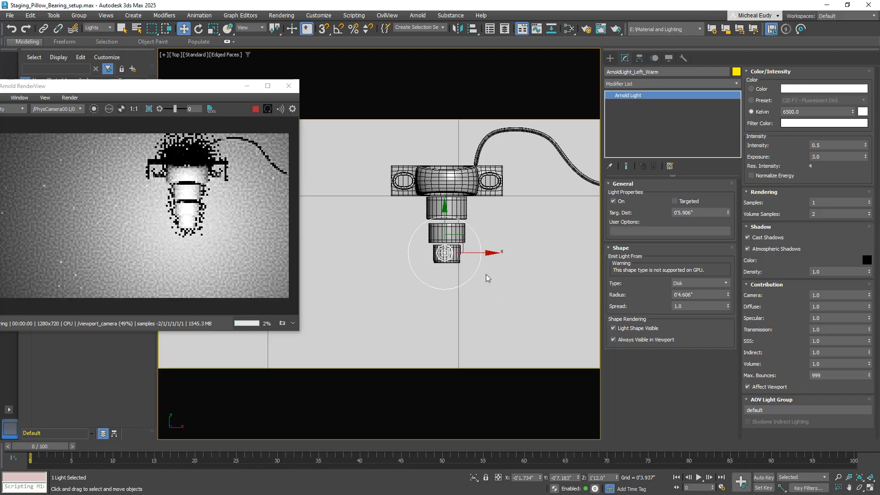
Move the render window fully into view and set its render camera back to PhysCamera001.
click(77, 110)
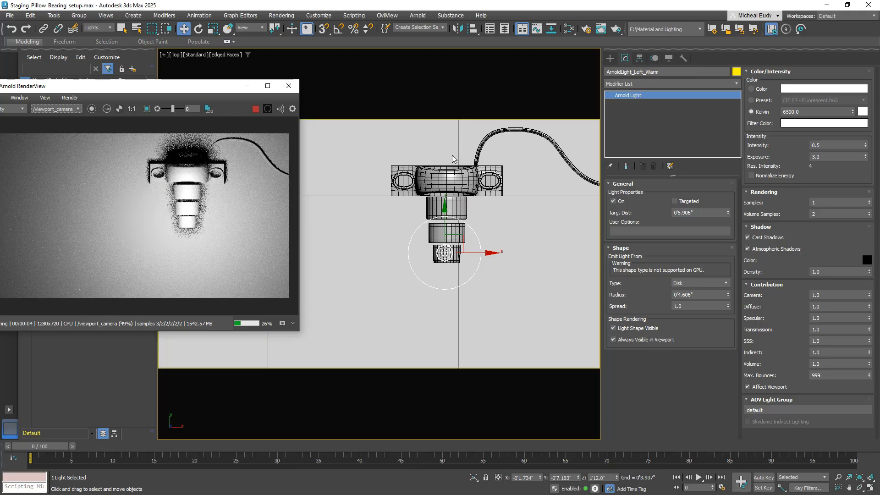
drag(208, 86, 236, 80)
click(100, 103)
click(71, 113)
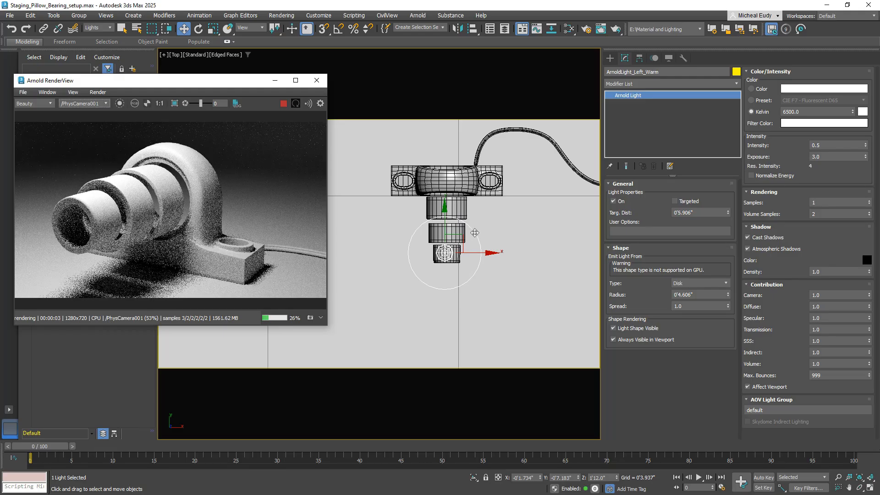
In the Front view, set the left warm light's target distance to 12 inches and make the light targeted.
key(f)
middle_drag(466, 240, 539, 349)
scroll(420, 222, up, 1)
scroll(425, 221, down, 2)
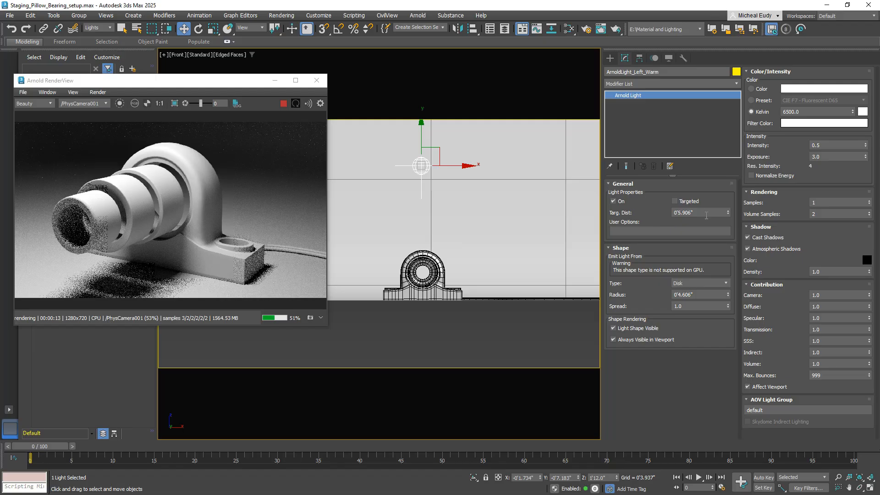
drag(701, 213, 658, 212)
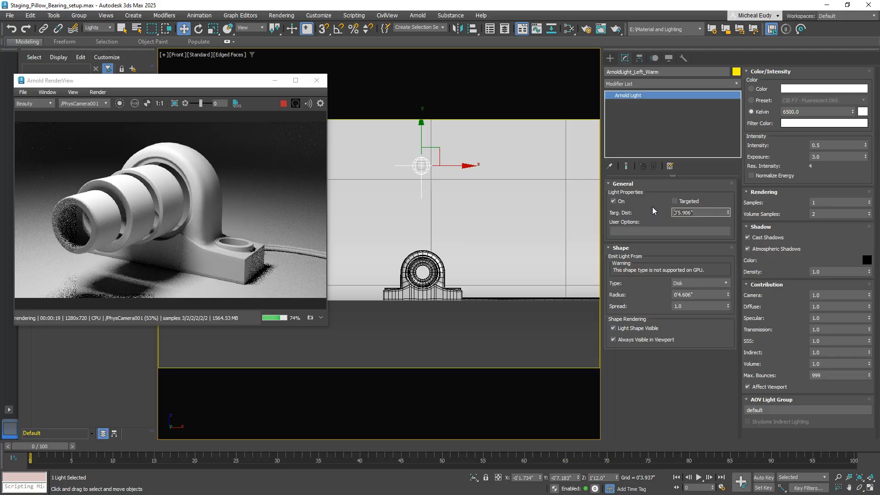
text(12)
key(Return)
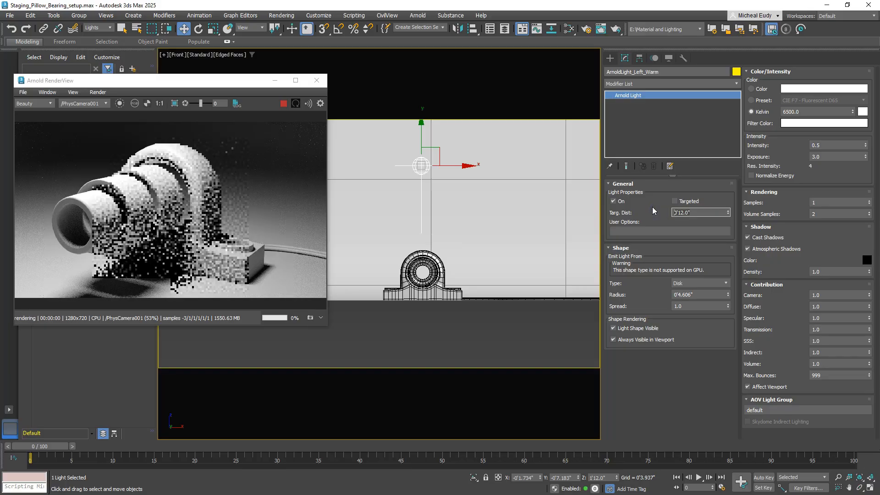
click(675, 201)
Lower the light's target to the center of the bearing and render through PhysCamera001 again.
click(422, 236)
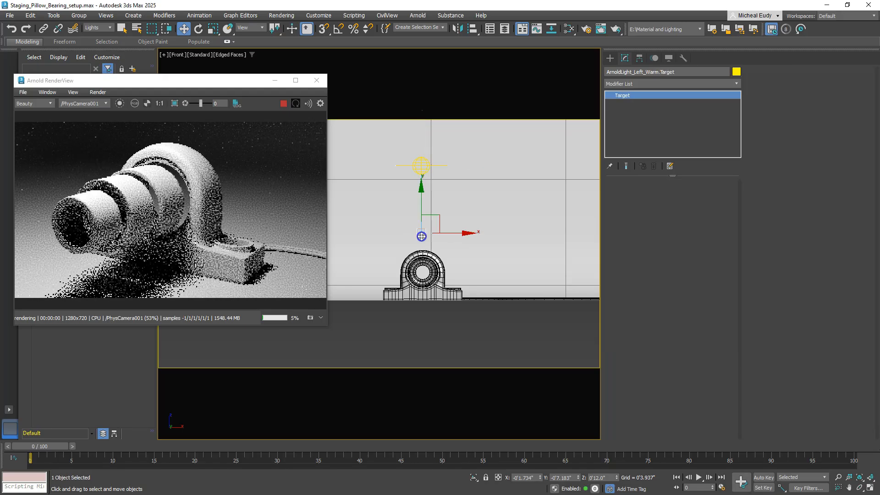
drag(440, 221, 439, 260)
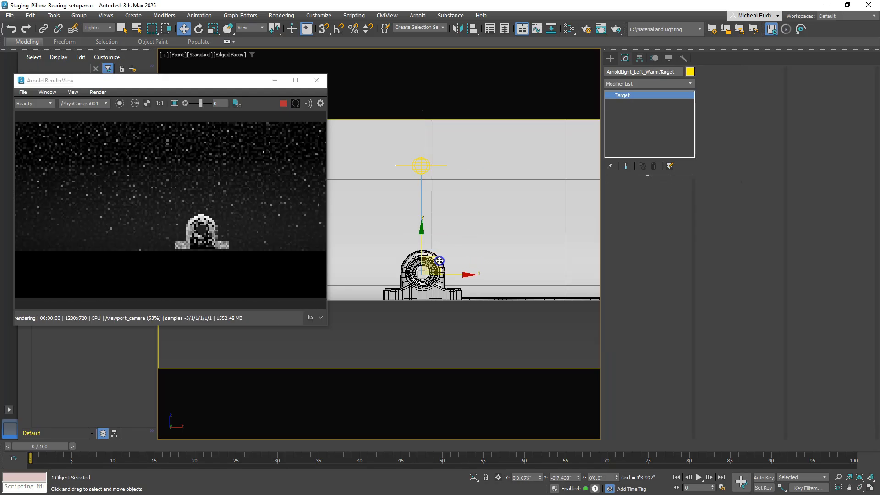
click(105, 104)
click(87, 113)
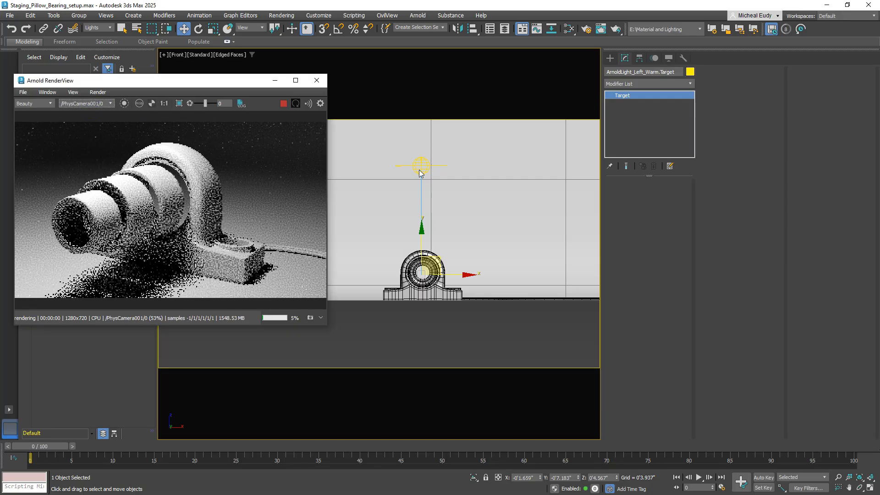
Switch the viewport to the Top view with the whole bearing in sight and shift the render window down.
middle_drag(420, 172, 482, 166)
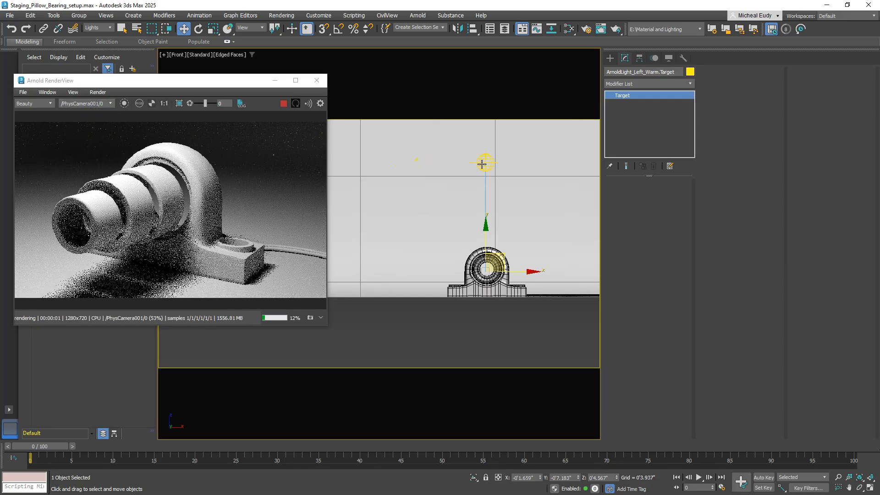
right_click(482, 164)
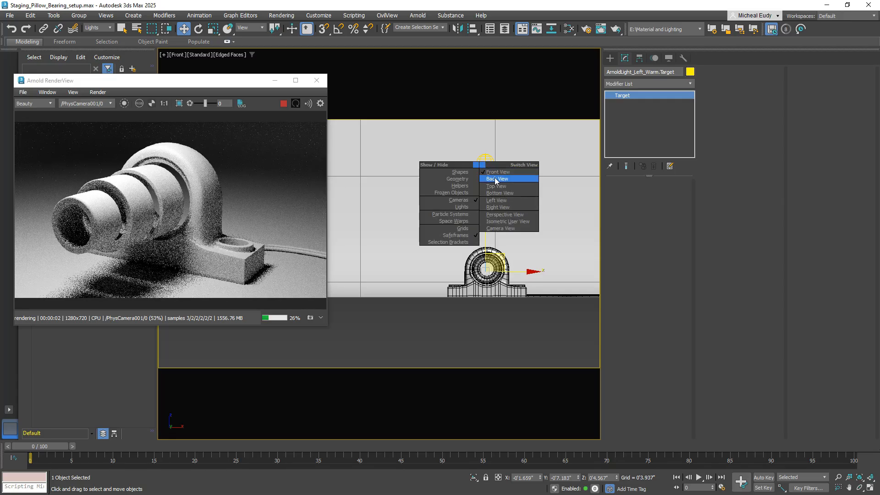
click(499, 180)
scroll(469, 233, down, 5)
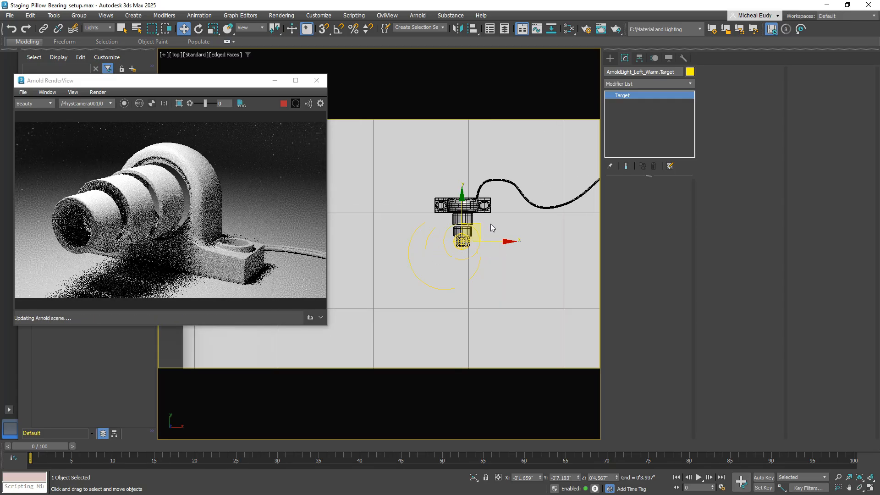
drag(239, 80, 231, 107)
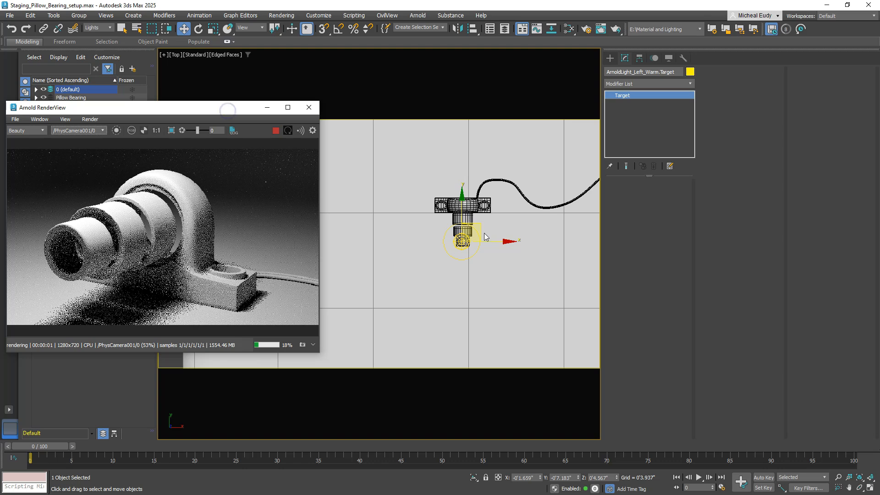
Undo the accidental target move and place ArnoldLight_Left_Warm front-left of the bearing, at about X -1'9.6", Y -1'3.8".
drag(478, 230, 418, 258)
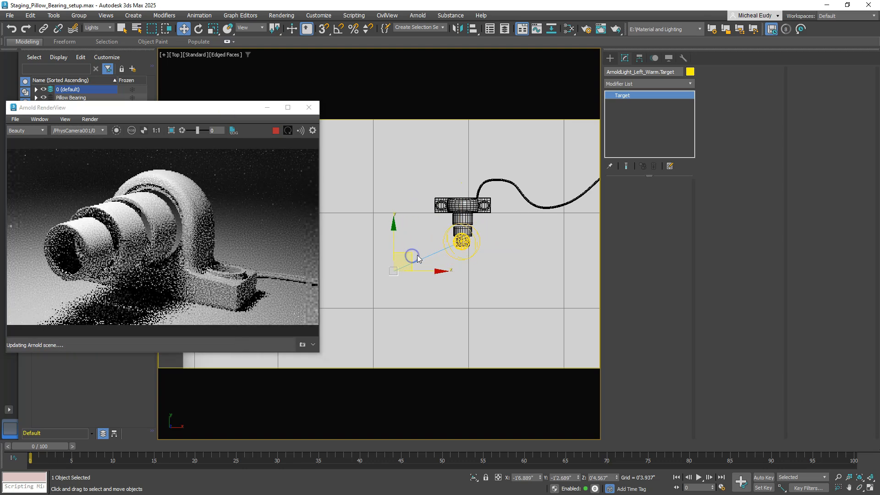
key(ctrl+z)
drag(231, 112, 780, 50)
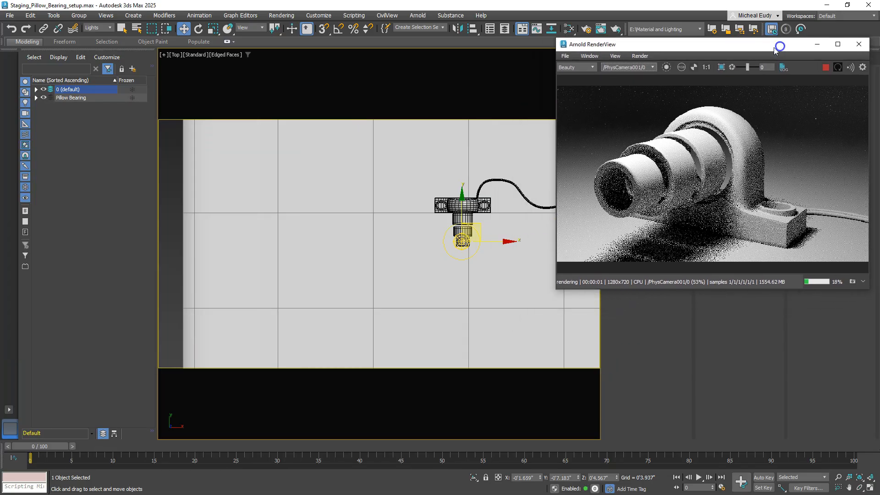
click(36, 88)
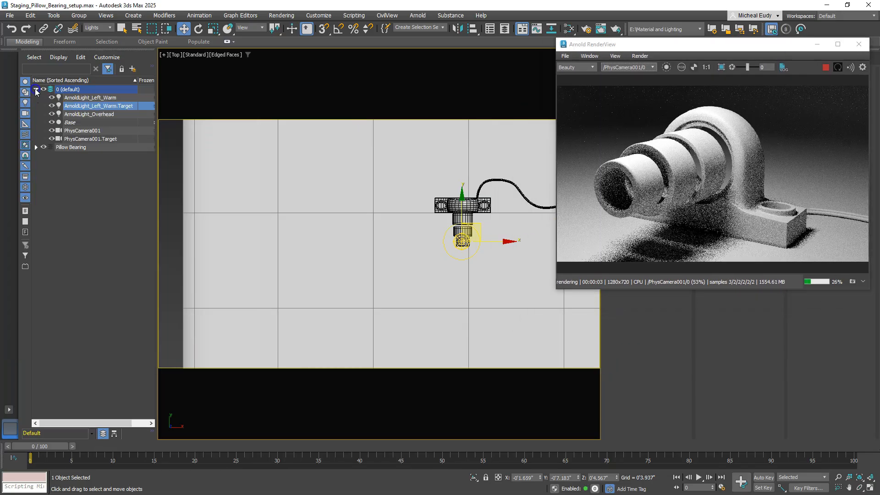
click(107, 98)
drag(483, 225, 403, 257)
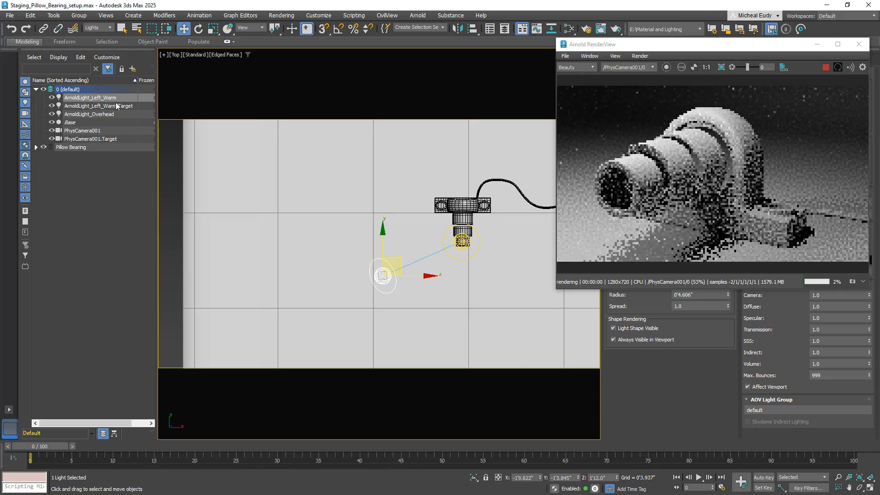
Move the left warm light's target back onto the bearing housing, to about Y 0'2.6", and reselect the light.
click(116, 106)
mouse_move(460, 207)
mouse_down()
mouse_move(460, 182)
mouse_move(460, 209)
mouse_up()
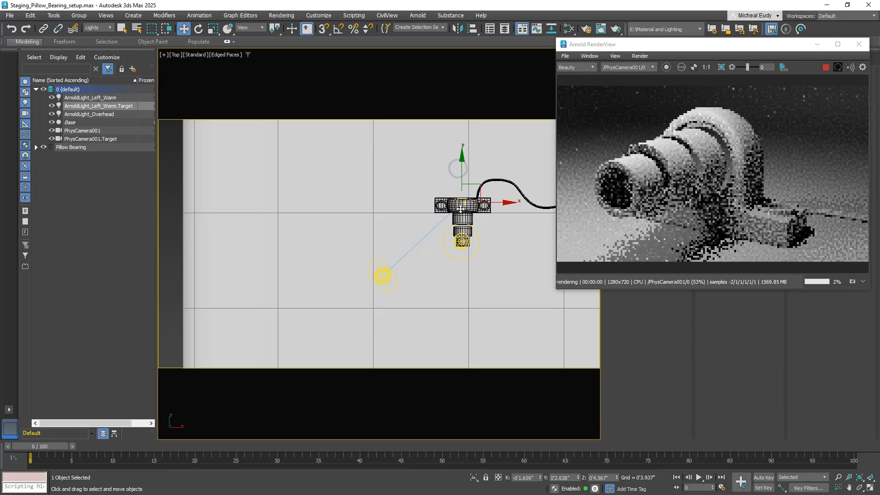
click(382, 276)
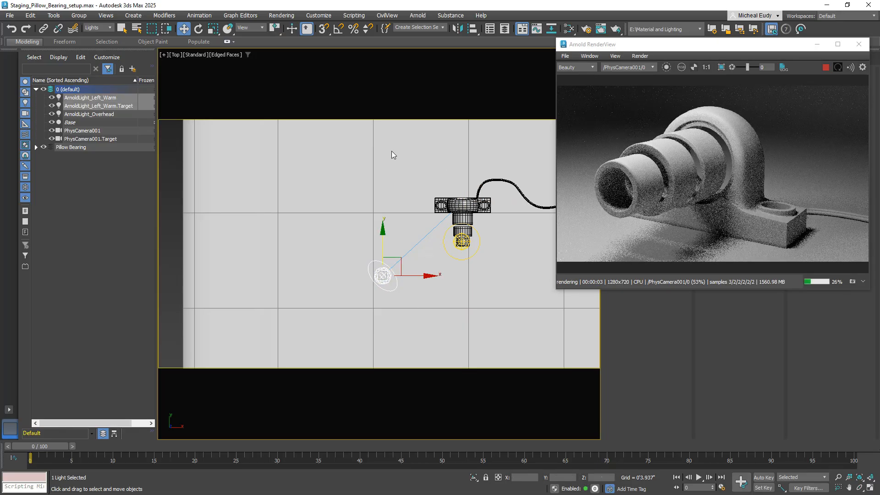
Move the render window clear of the scene list and light settings and turn off ArnoldLight_Overhead.
drag(627, 48, 89, 223)
click(89, 115)
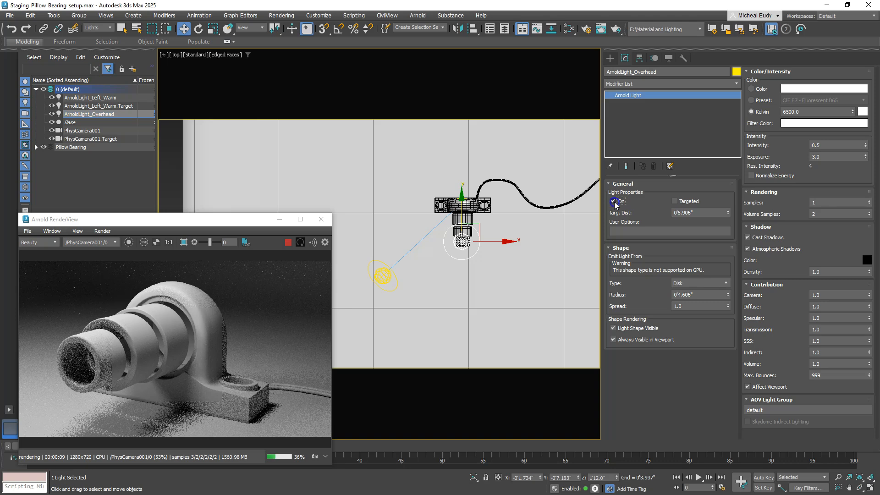
click(613, 202)
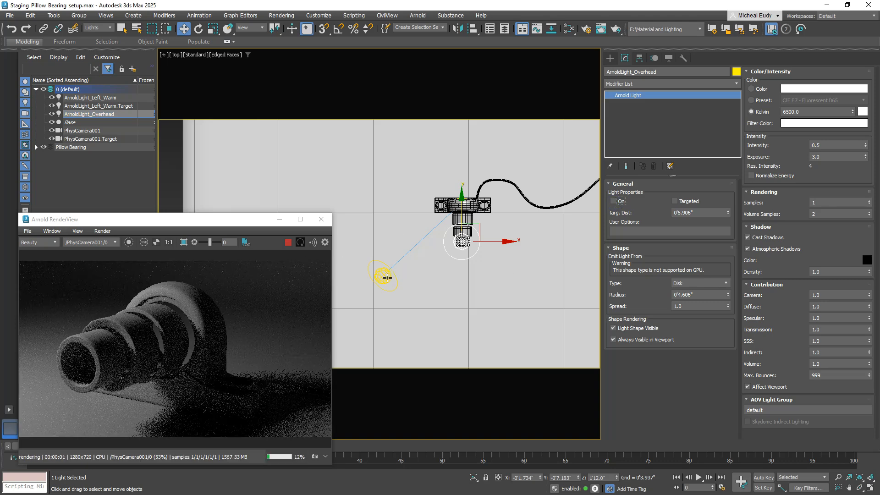
Set the left warm light's color temperature to 5000 Kelvin and nudge the render window up.
click(388, 278)
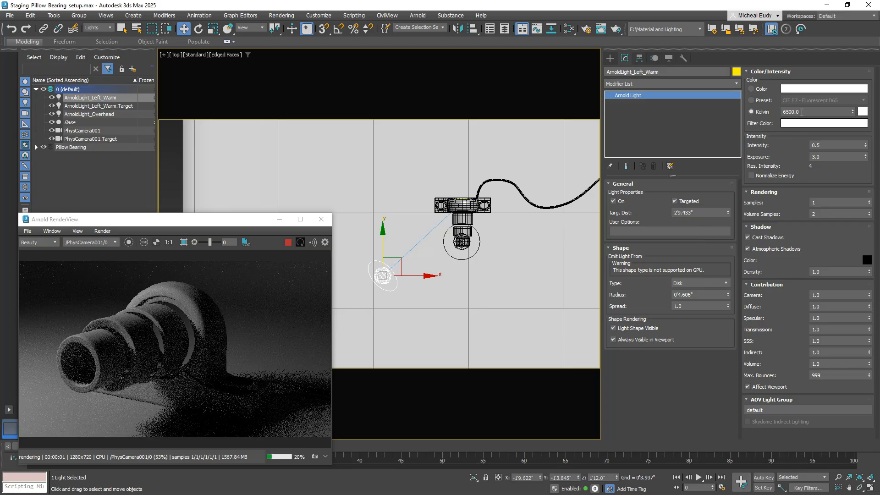
drag(786, 112, 781, 112)
text(5)
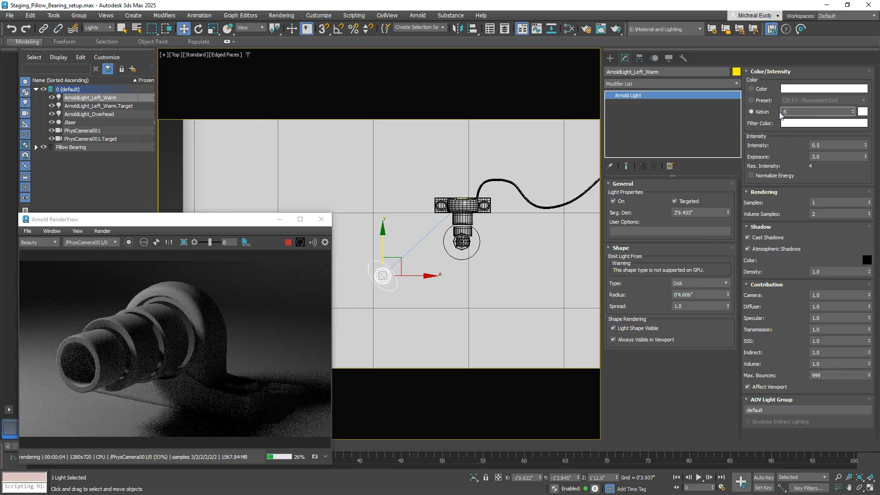
key(Return)
drag(185, 224, 192, 203)
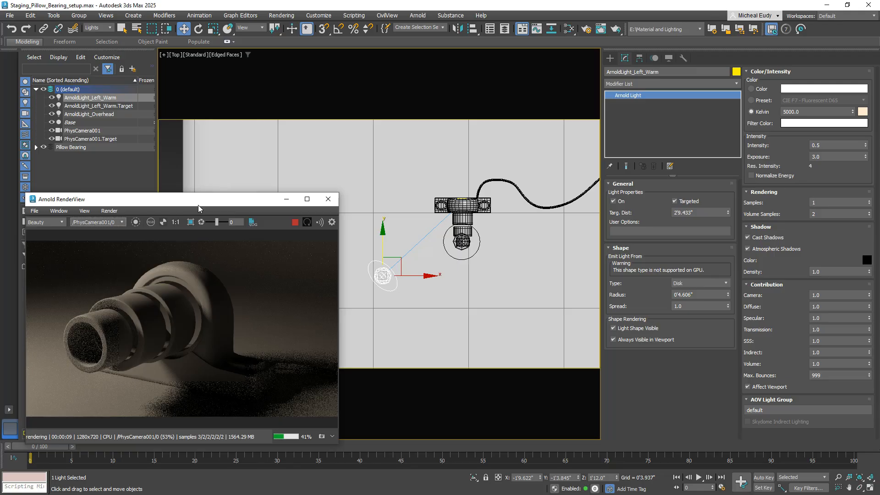
Copy the left warm light to the bearing's front-right, about X 1'6.5", Y -1'2.1", naming the copy ArnoldLight_Right_Cool.
mouse_move(394, 257)
shift+mouse_down()
mouse_move(497, 275)
mouse_move(550, 260)
shift+mouse_up()
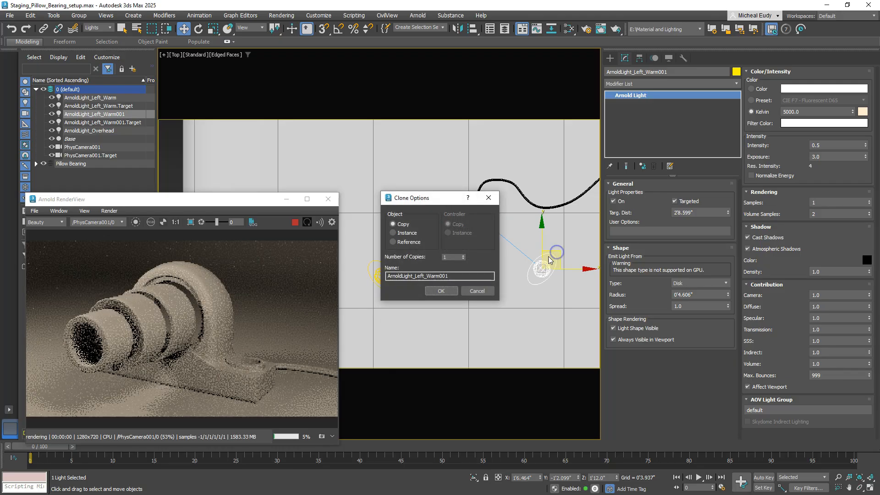
click(420, 275)
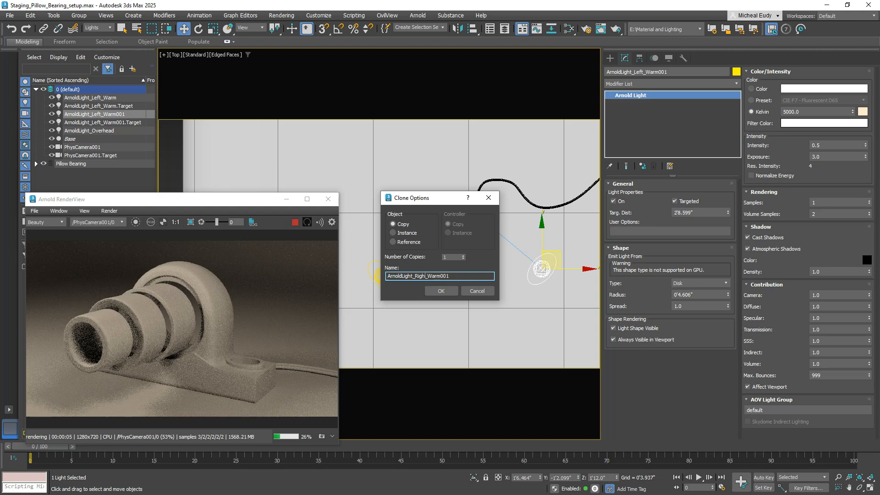
drag(430, 276, 466, 278)
text(Cool)
key(Return)
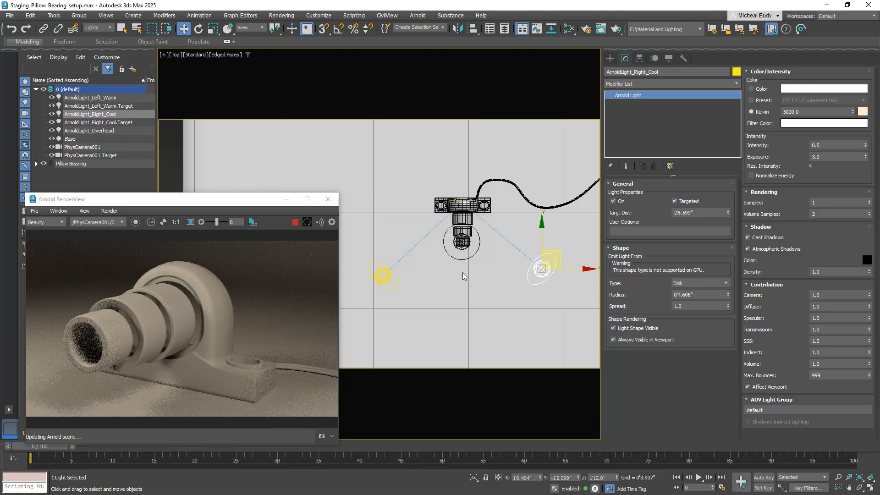
In the Front view, lower the right cool light to slightly above the bearing and the left warm light to about Z 1'6.8".
click(463, 273)
key(f)
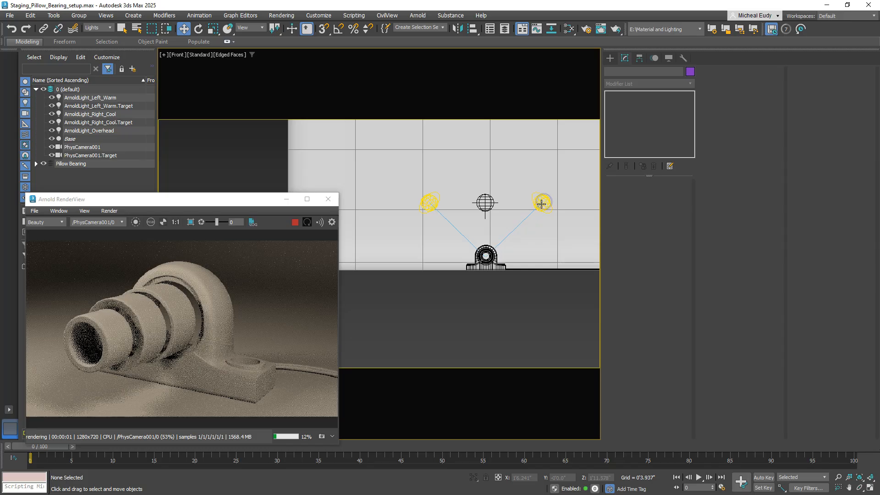
click(540, 205)
drag(543, 184, 542, 216)
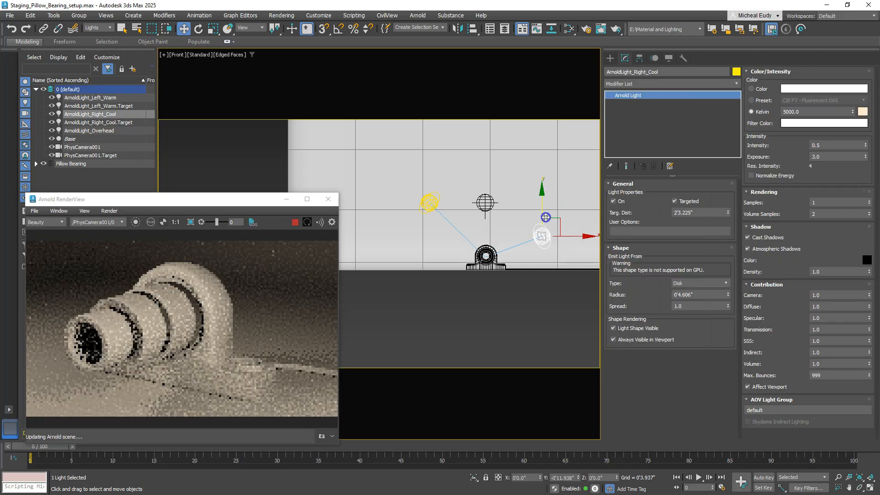
click(429, 202)
drag(429, 181, 432, 196)
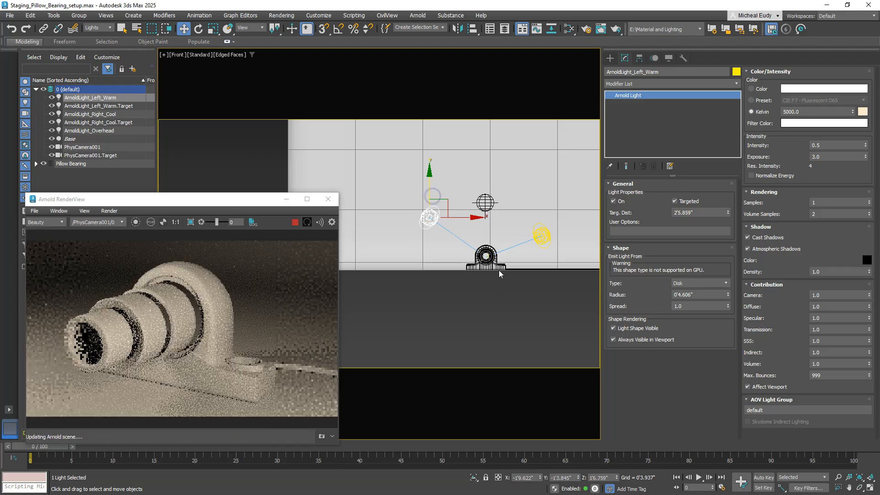
scroll(498, 270, up, 3)
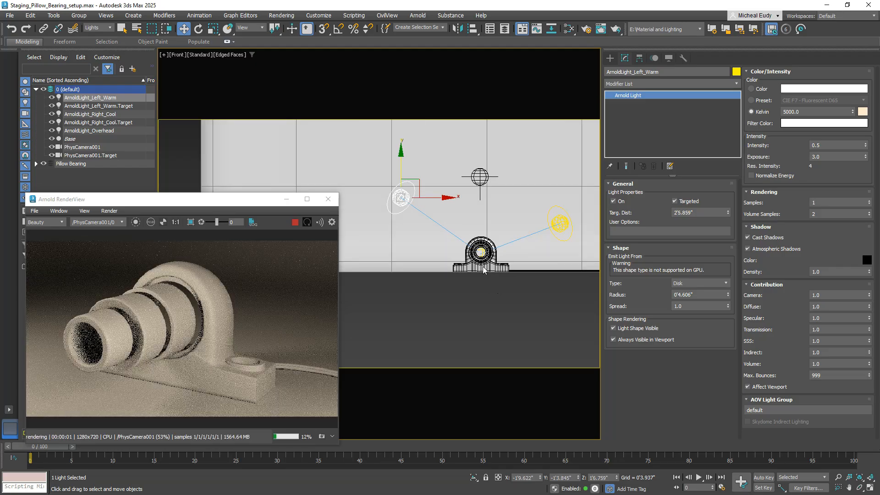
Turn off the left warm light, set Arnold RenderView to render through PhysCamera001, and move the render window up.
drag(249, 201, 261, 193)
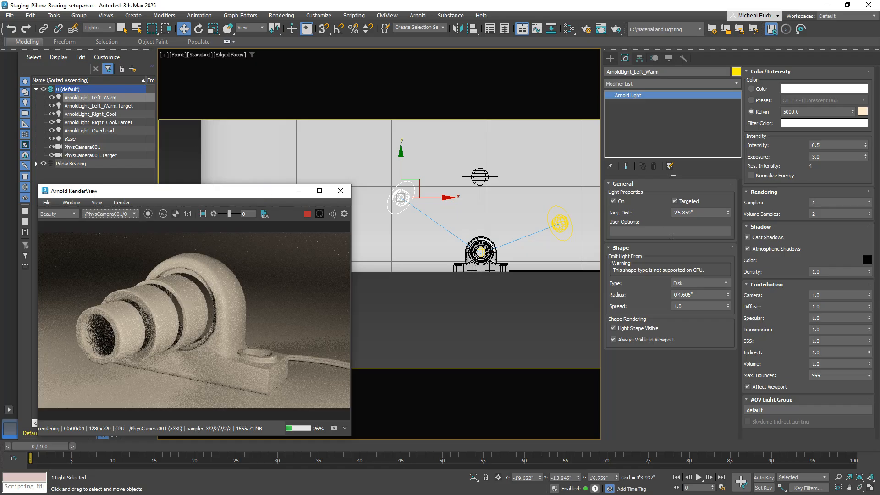
click(613, 202)
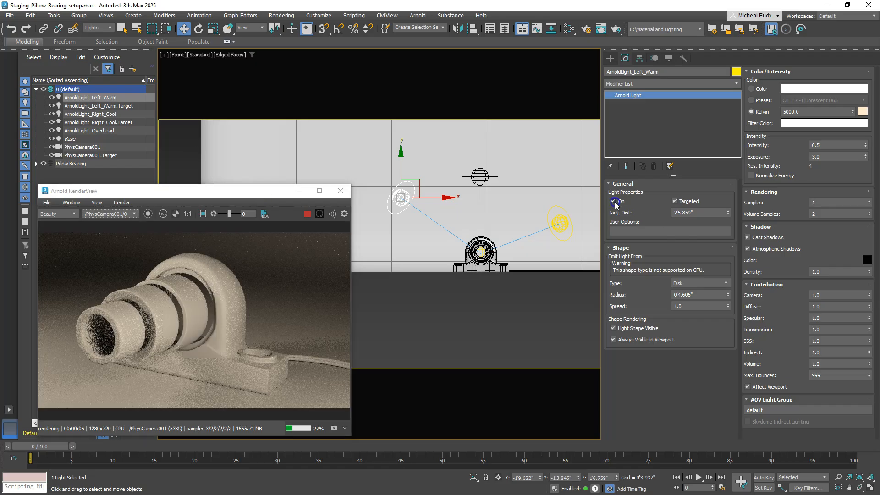
click(108, 215)
click(111, 224)
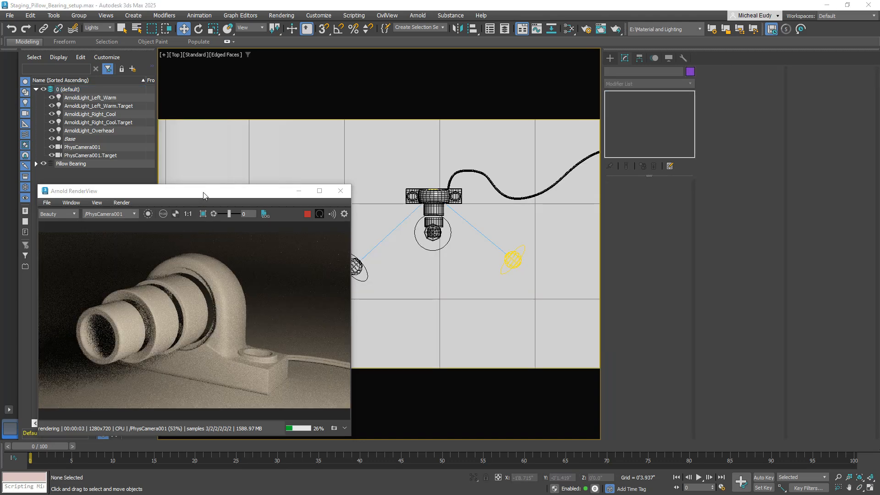
drag(204, 196, 185, 121)
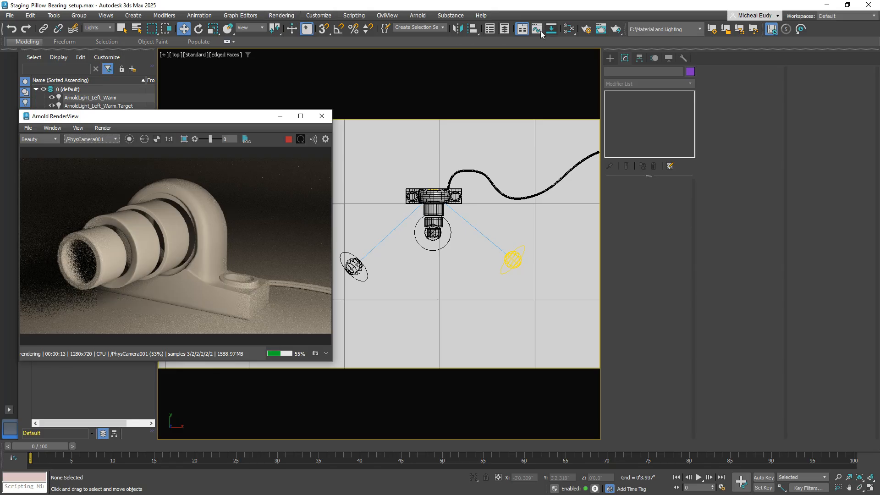
Switch the viewport to the physical camera and lock the view to render to Quad 4 - PhysCamera001 in Render Setup.
click(586, 29)
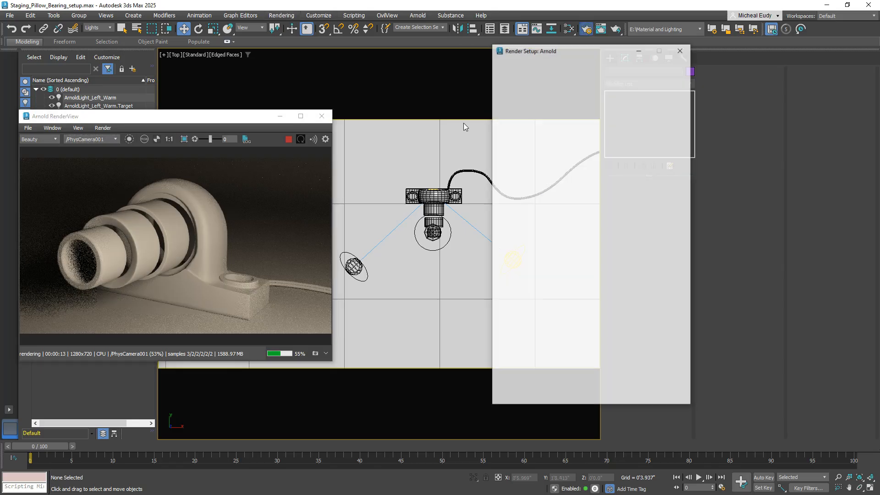
drag(254, 117, 263, 97)
click(326, 170)
key(c)
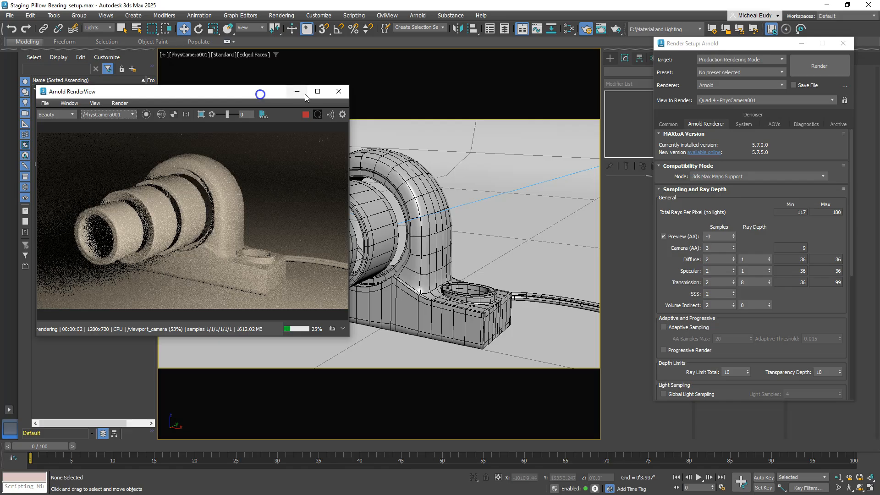
drag(704, 43, 453, 41)
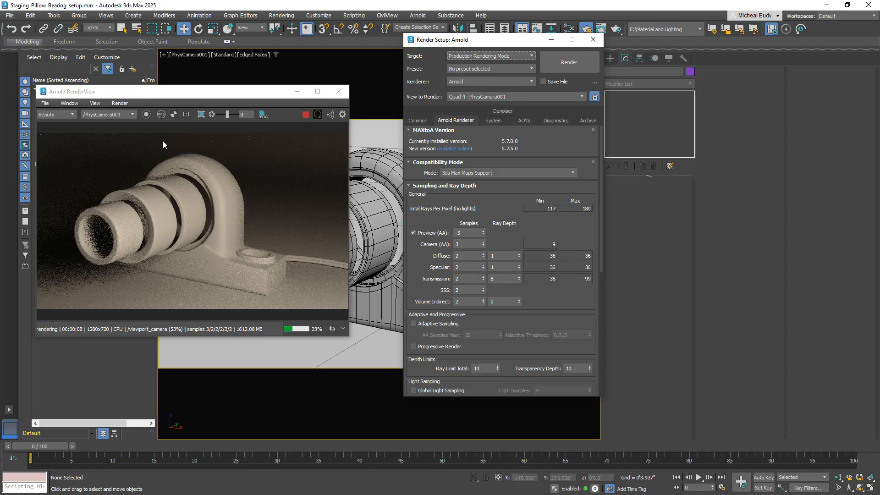
Close Render Setup and Arnold RenderView, reopen Arnold RenderView, and restart its interactive render.
click(338, 91)
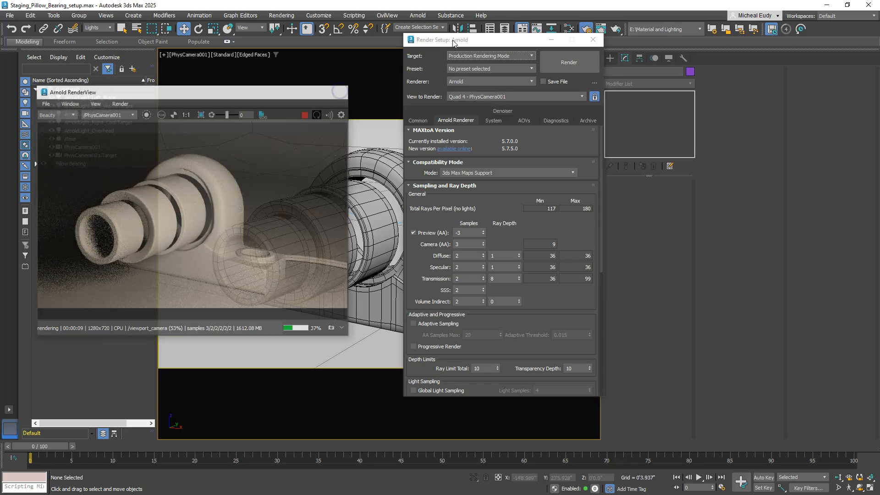
click(593, 40)
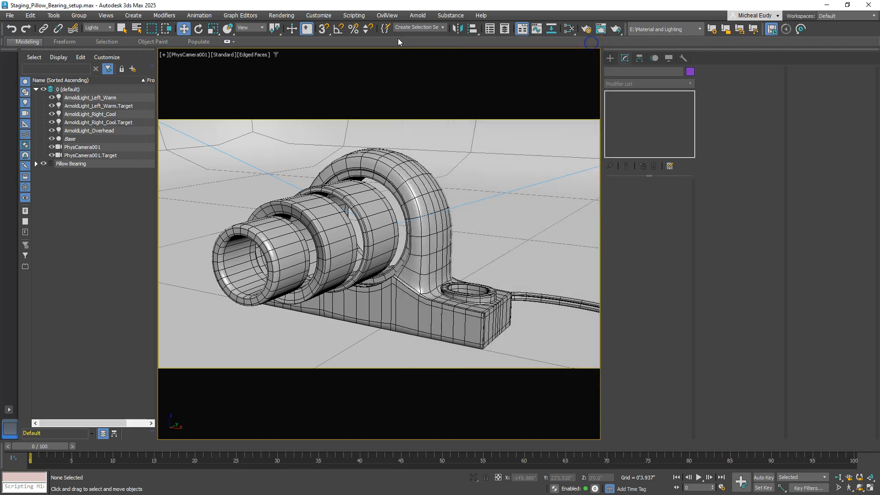
click(418, 15)
click(464, 30)
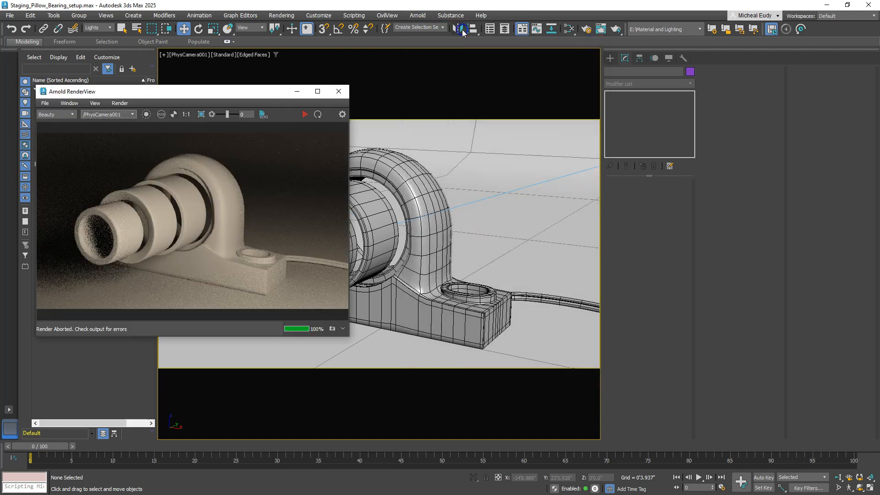
drag(273, 92, 237, 85)
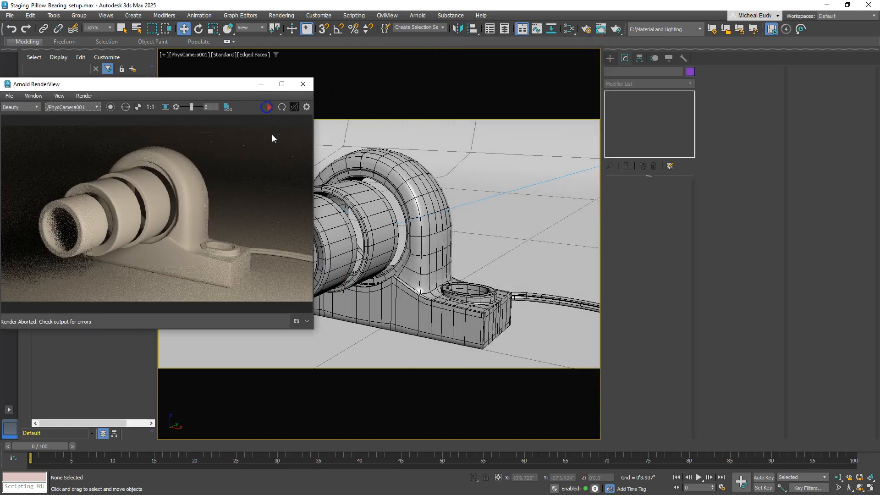
click(266, 107)
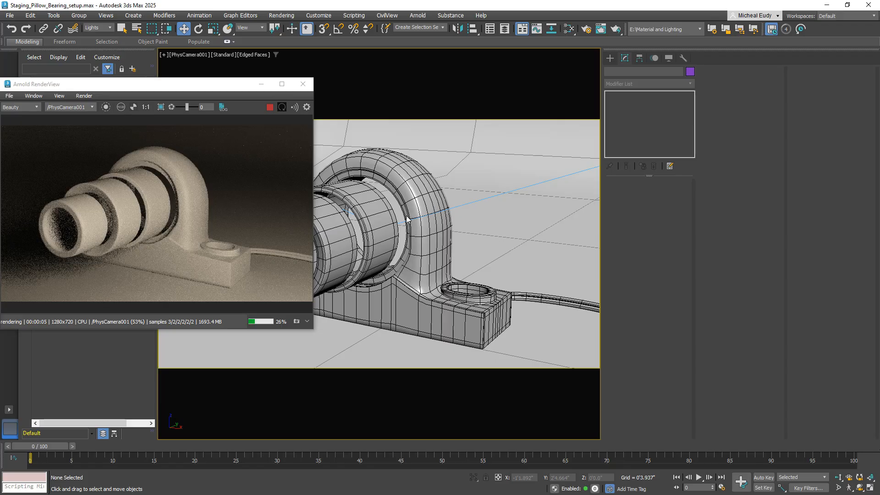
Select the right cool light in the Front view and set its color temperature to 8000 Kelvin and exposure to 2.
key(v)
click(414, 239)
middle_drag(537, 240, 491, 241)
scroll(491, 241, down, 3)
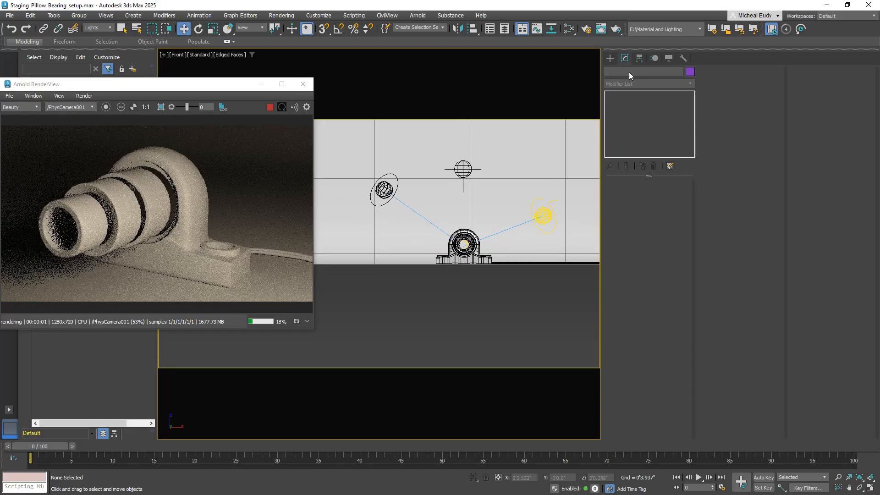
click(610, 58)
click(537, 216)
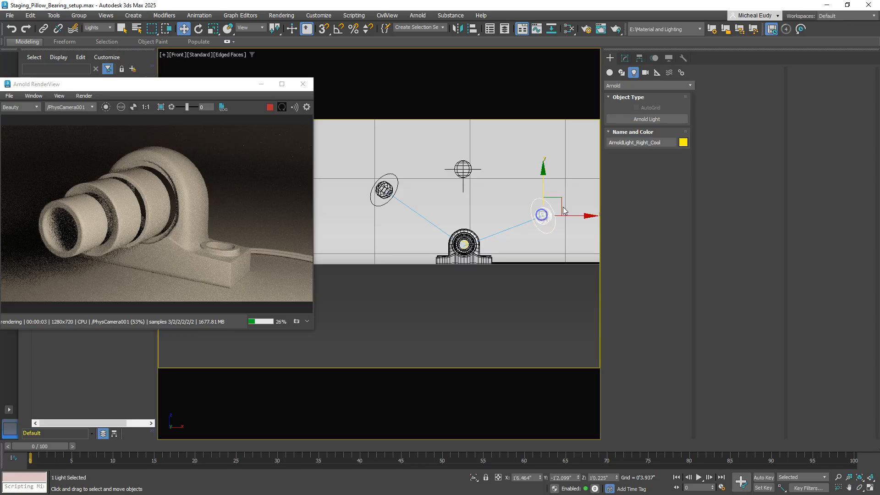
click(626, 58)
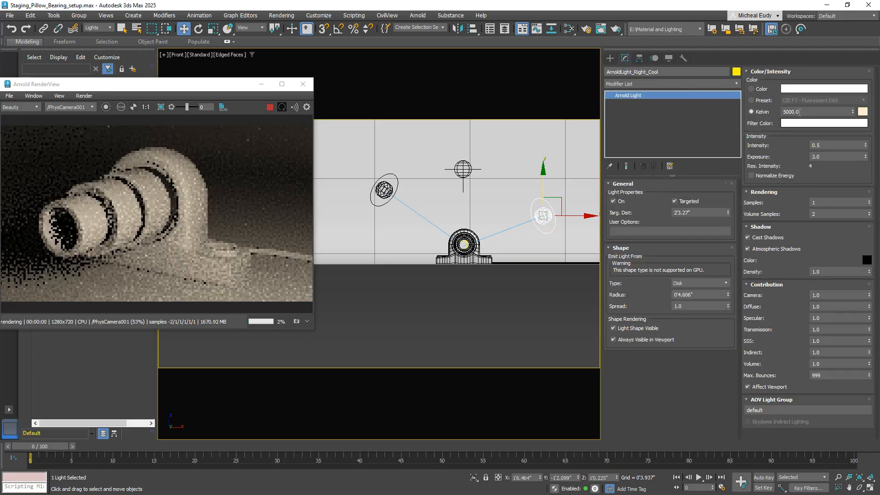
text(80)
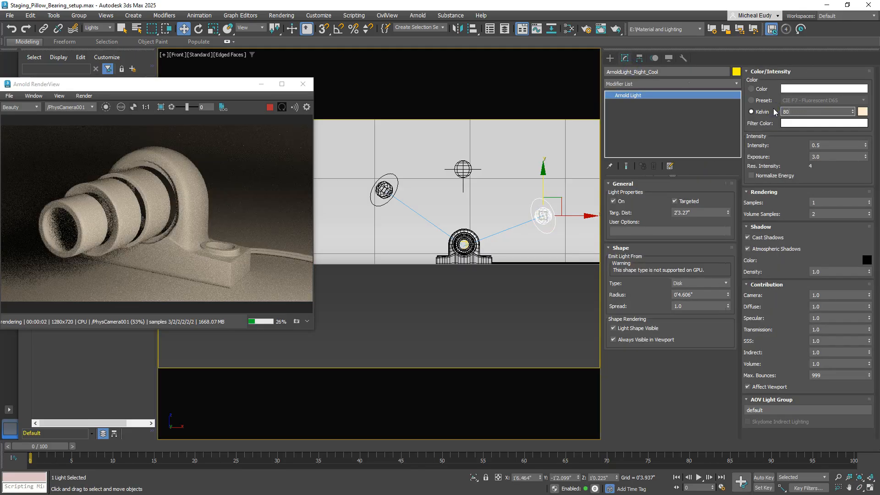
text(00)
key(Return)
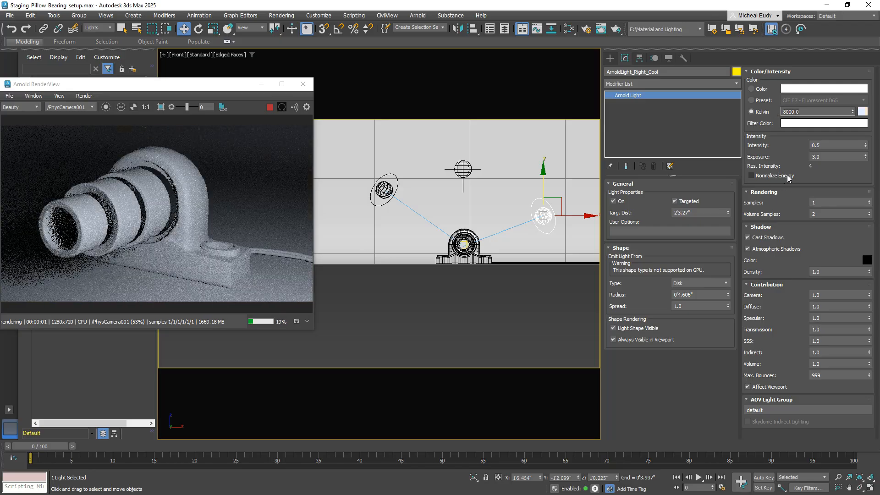
click(809, 155)
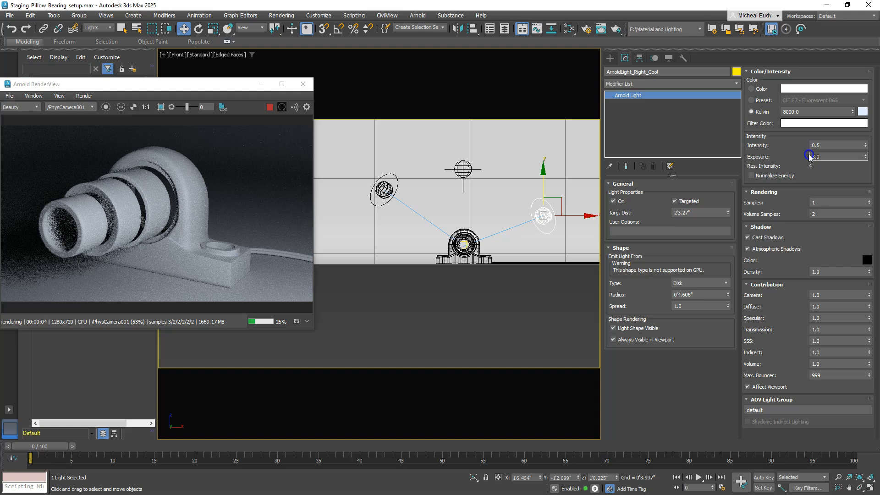
text(2)
key(Return)
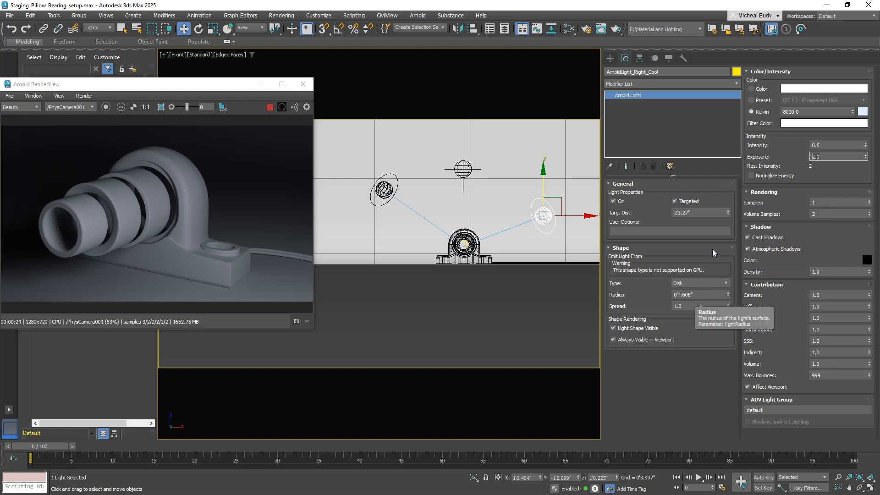
Try zero intensity and the Normalize Energy option on the right cool light, and restore its intensity to 0.5.
click(820, 175)
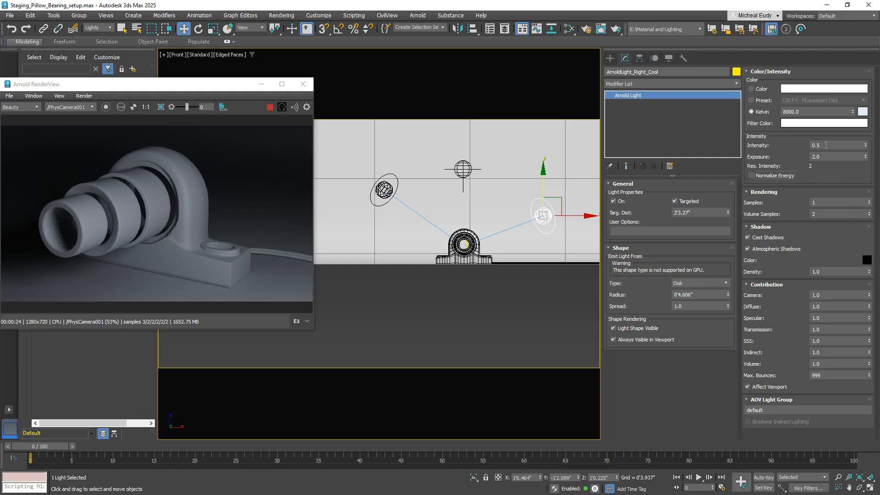
right_click(866, 147)
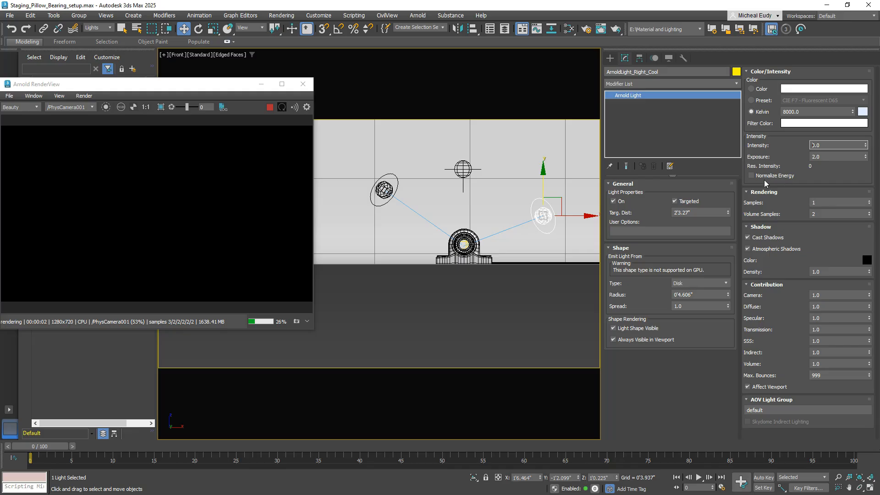
click(751, 176)
click(751, 176)
click(827, 145)
text(.5)
key(Return)
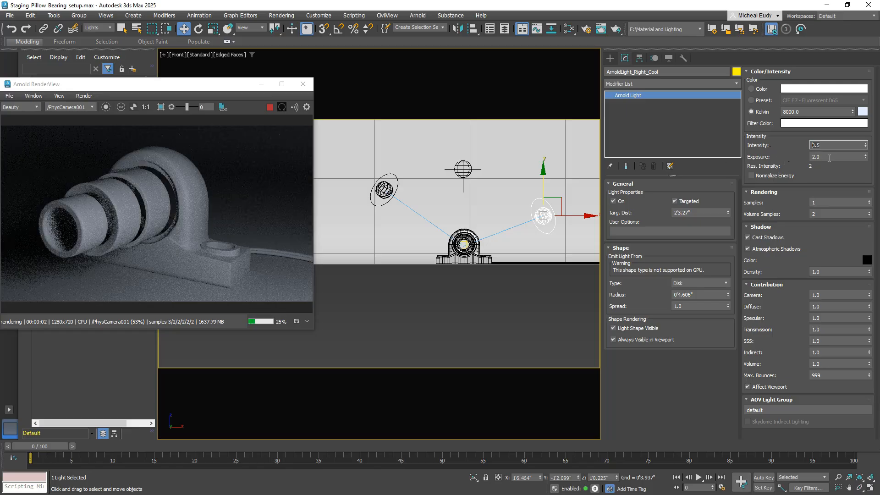
Lower the right cool light's exposure to 0.7 and turn the light off.
drag(866, 160, 861, 161)
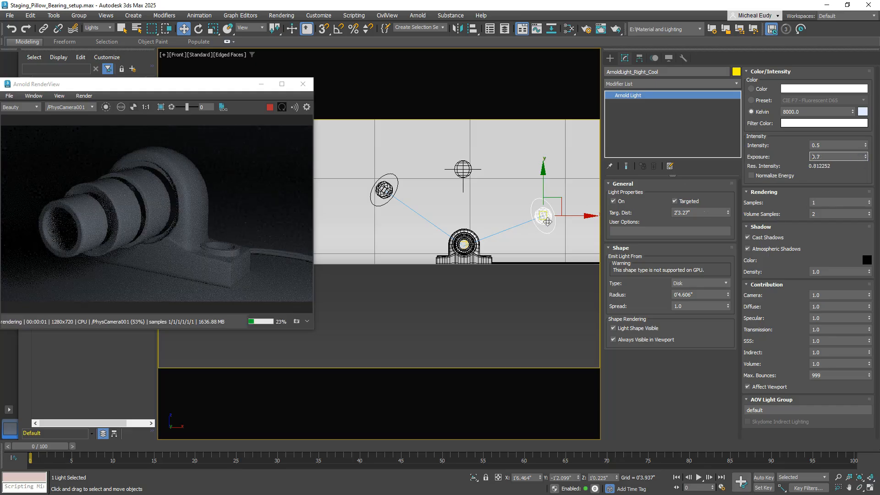
click(613, 201)
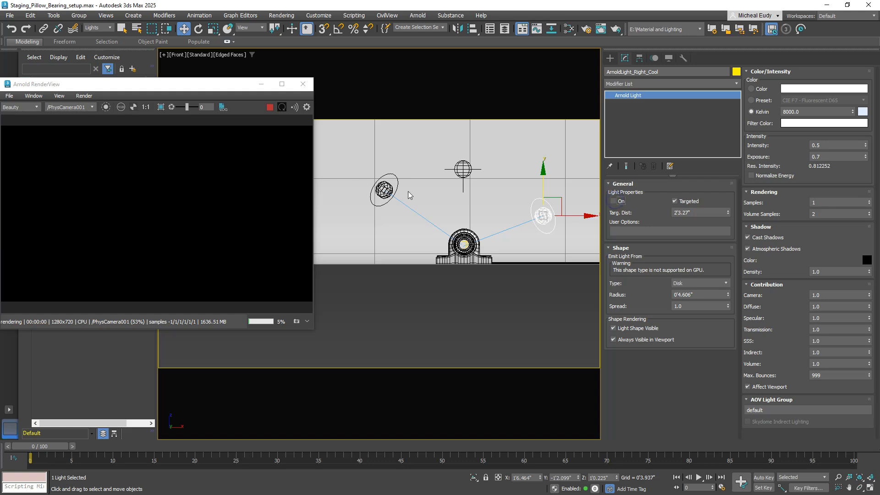
Turn on the left warm light and lower its exposure to 2.6.
click(384, 190)
click(618, 202)
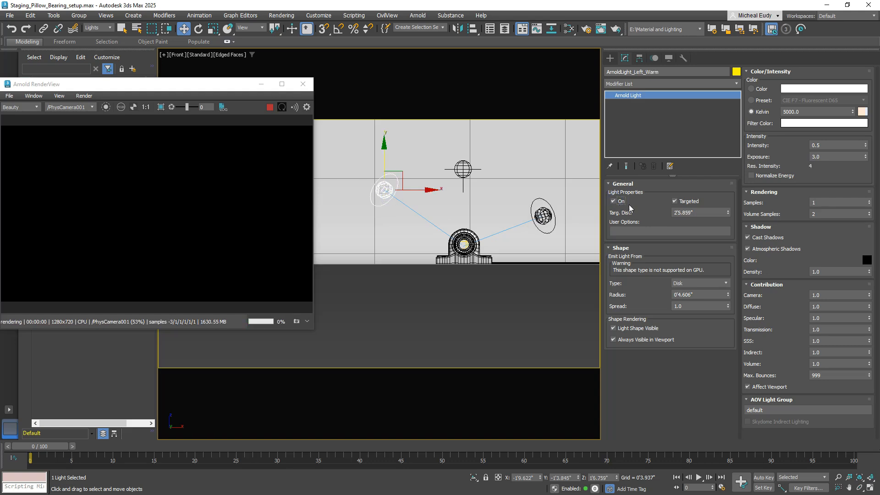
mouse_move(865, 156)
mouse_down()
mouse_move(869, 173)
mouse_move(864, 157)
mouse_up()
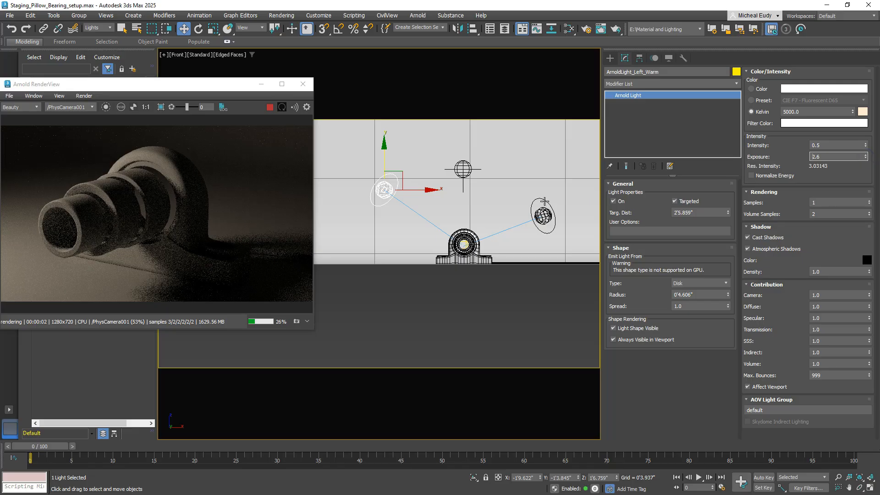
Turn the right cool light and the overhead light back on.
click(544, 215)
click(614, 201)
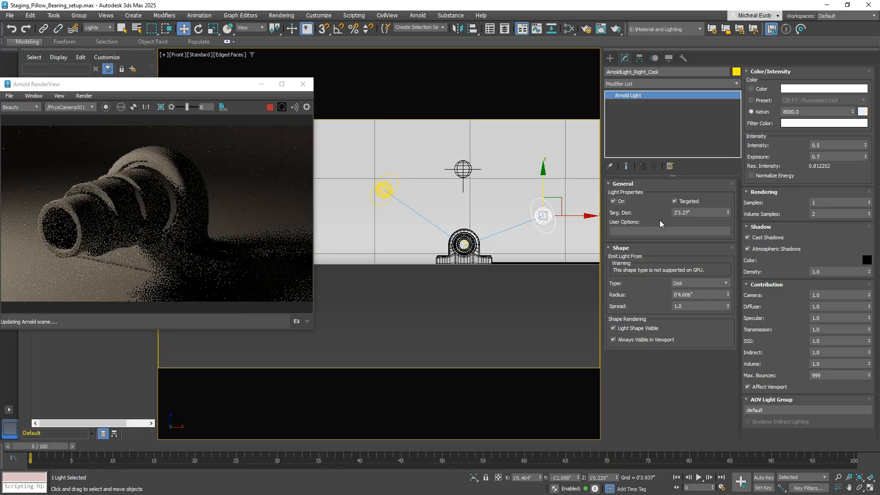
click(463, 170)
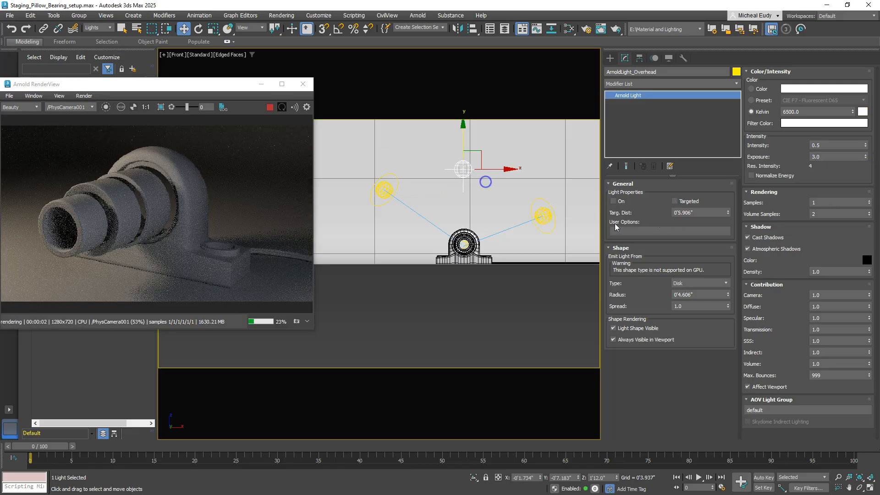
click(613, 201)
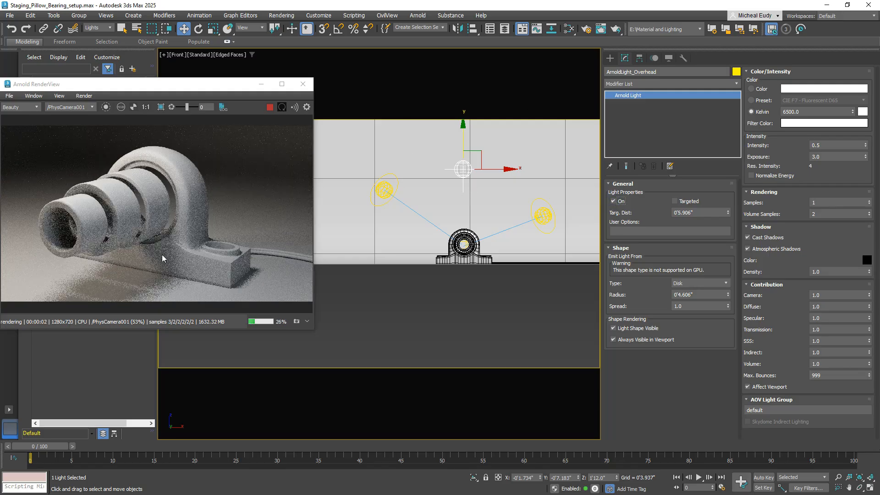
Try adjusting the global exposure value in the environment's exposure control and return it to 6.0 EV.
mouse_move(177, 83)
mouse_down()
mouse_move(191, 83)
mouse_move(183, 69)
mouse_up()
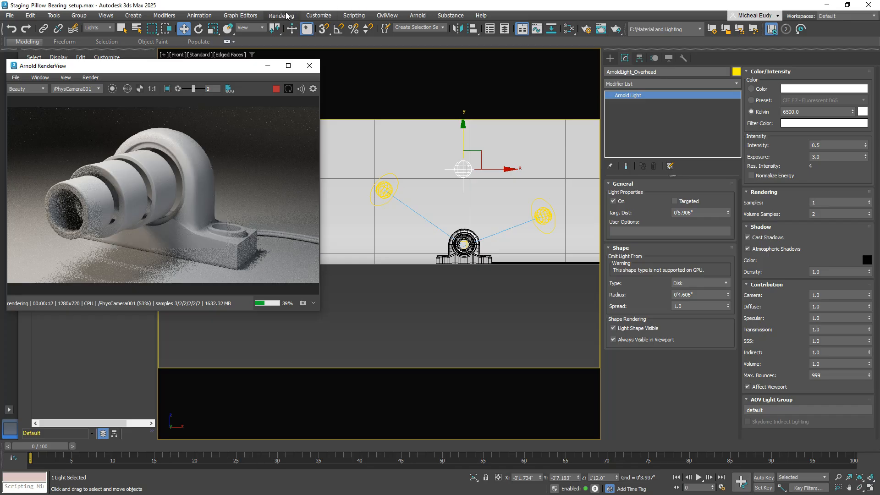
click(281, 16)
click(296, 122)
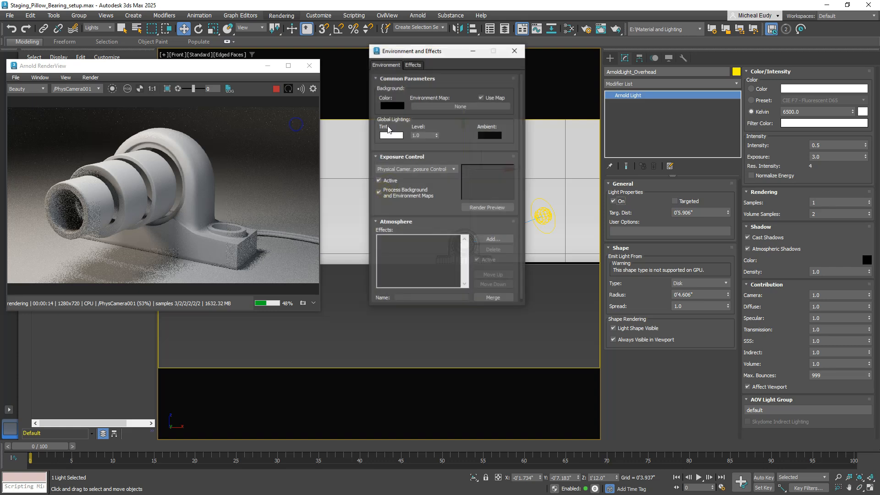
drag(436, 51, 417, 49)
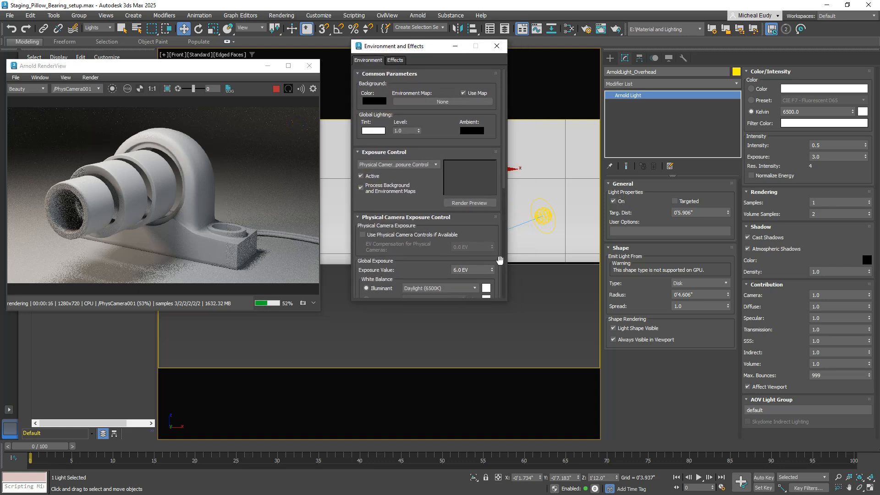
mouse_move(492, 272)
mouse_down()
mouse_move(490, 258)
mouse_move(496, 276)
mouse_move(493, 265)
mouse_up()
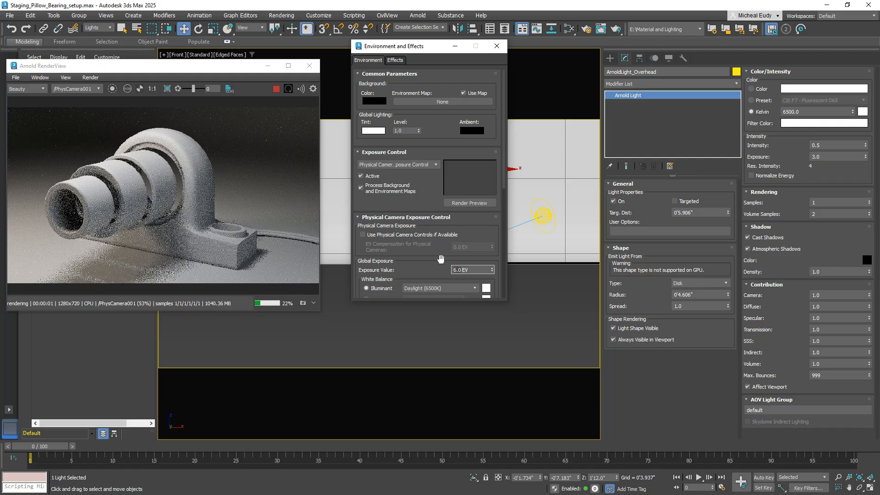
click(497, 46)
Move the Arnold RenderView window up and enlarge it over the viewport.
drag(209, 65, 236, 36)
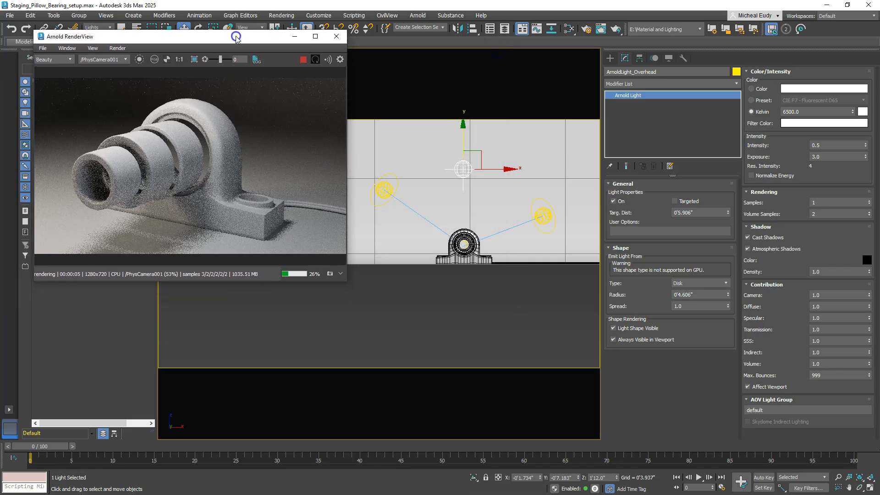
drag(343, 285, 471, 419)
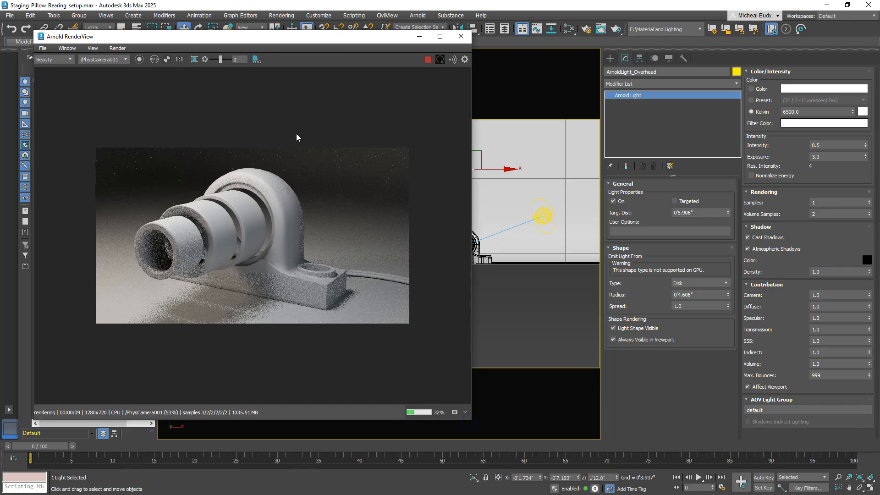
Frame the bearing larger in the Arnold RenderView and move its window aside to free up workspace.
scroll(218, 155, up, 2)
middle_drag(303, 277, 291, 224)
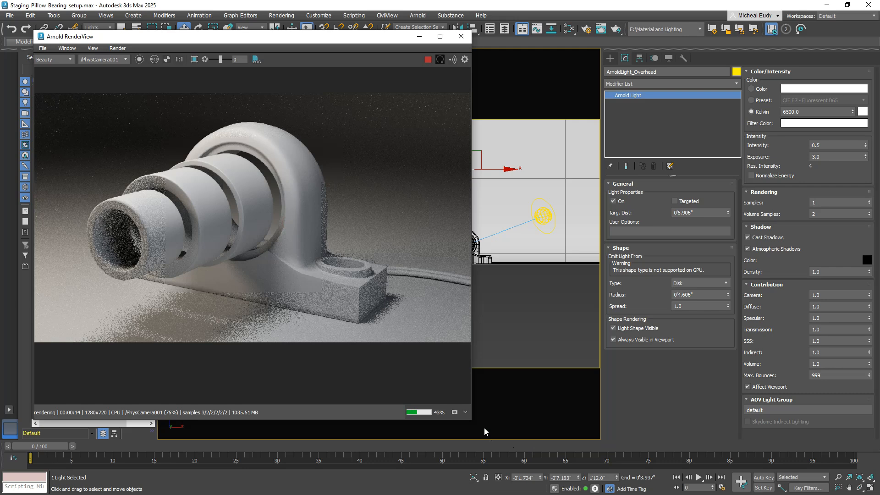
drag(469, 419, 494, 394)
drag(239, 30, 194, 0)
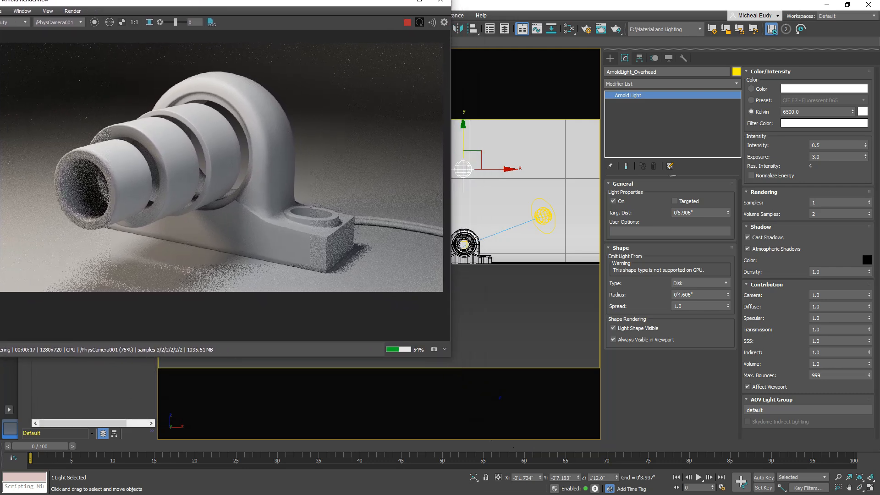
Open the Slate Material Editor, clear its material search and hide the Material/Map Browser.
click(569, 28)
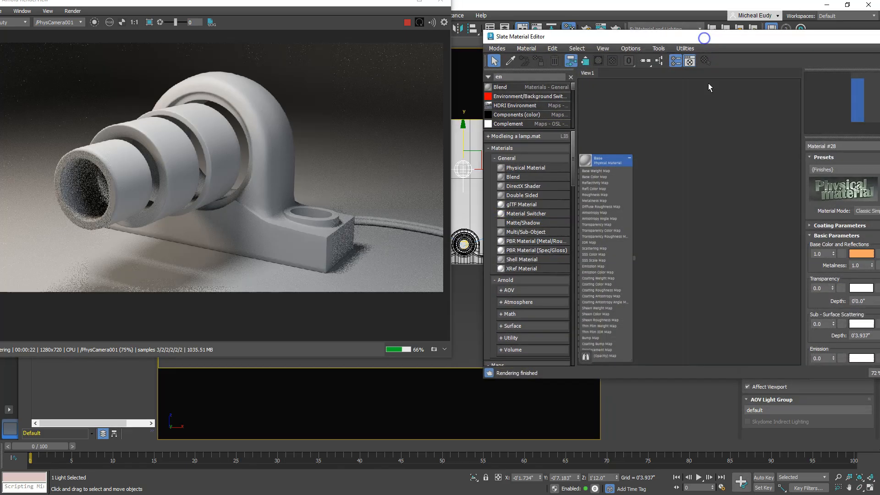
click(570, 77)
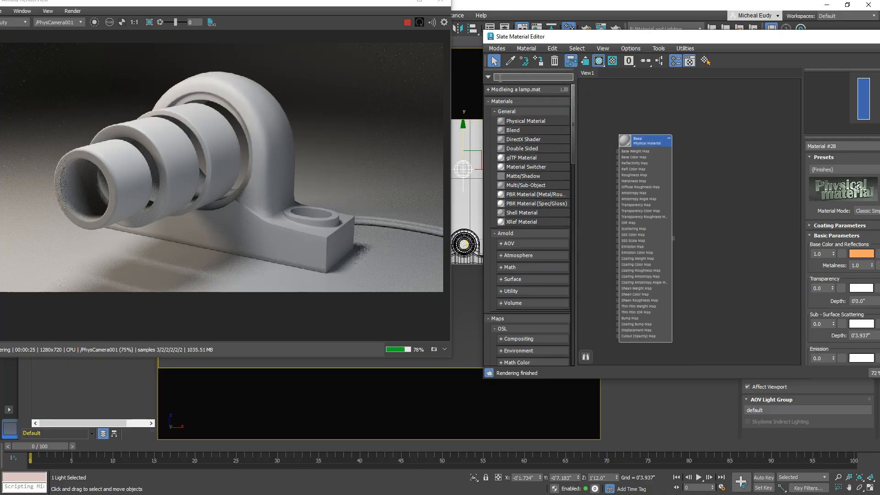
click(676, 64)
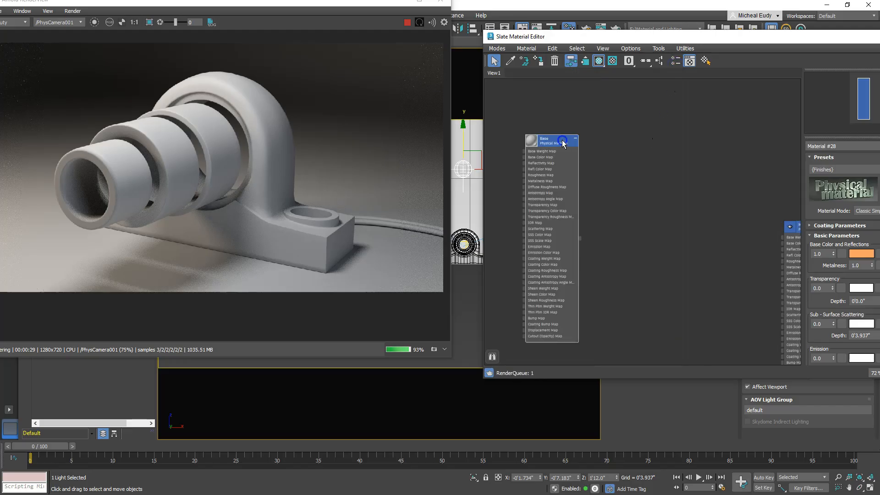
Duplicate the Base material node beside the original and name the copy Metal.
drag(563, 143, 550, 123)
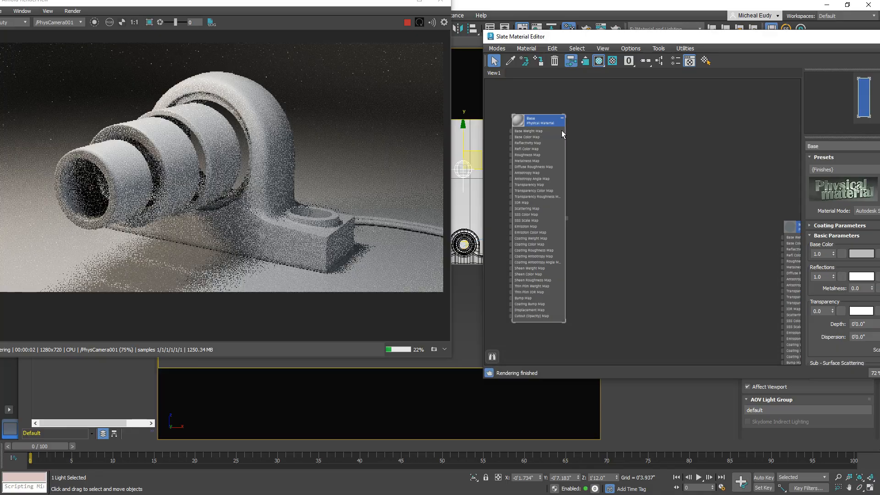
shift+drag(525, 127, 631, 119)
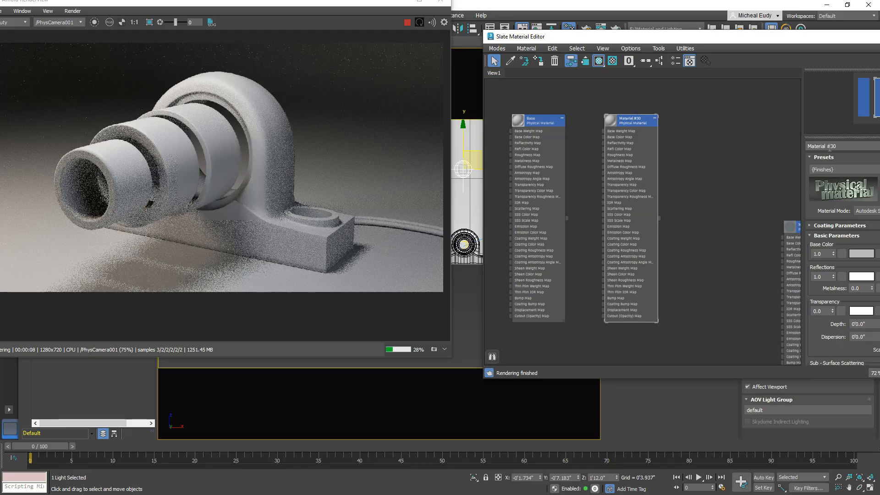
text(Metal)
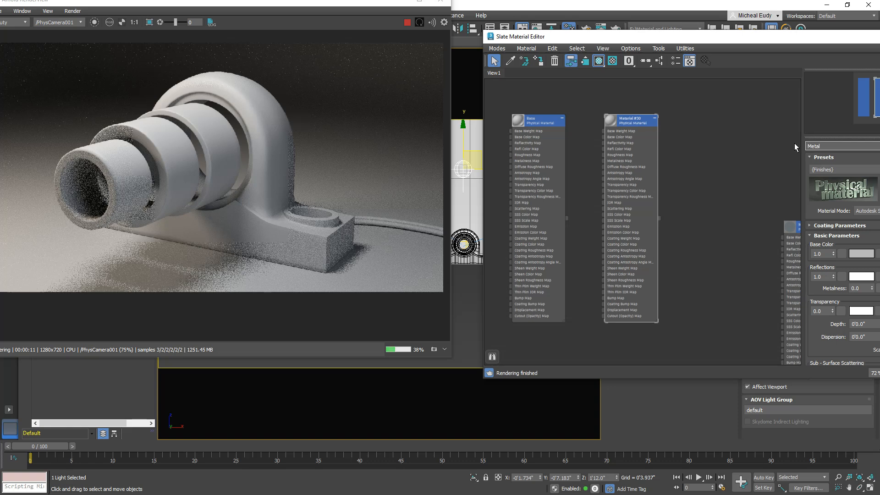
Uncover the viewport, switch it to the physical camera view and set the selection filter to All.
drag(340, 8, 280, 251)
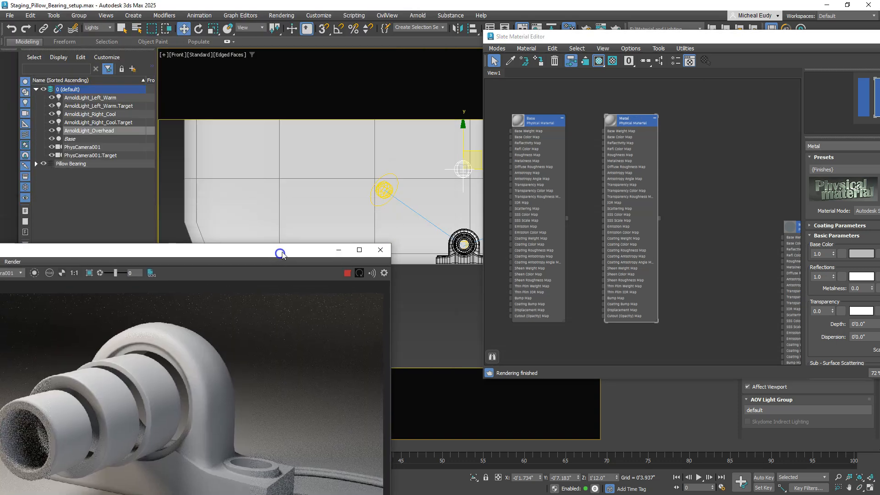
click(348, 207)
key(c)
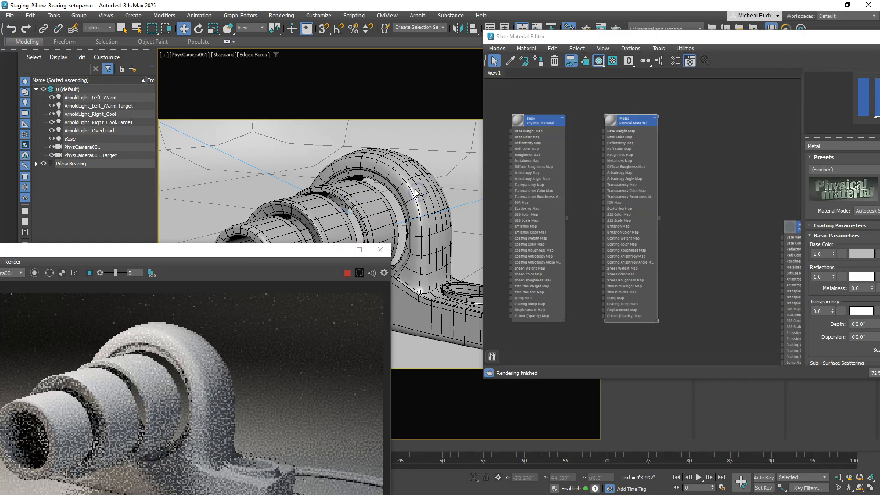
click(104, 28)
click(97, 36)
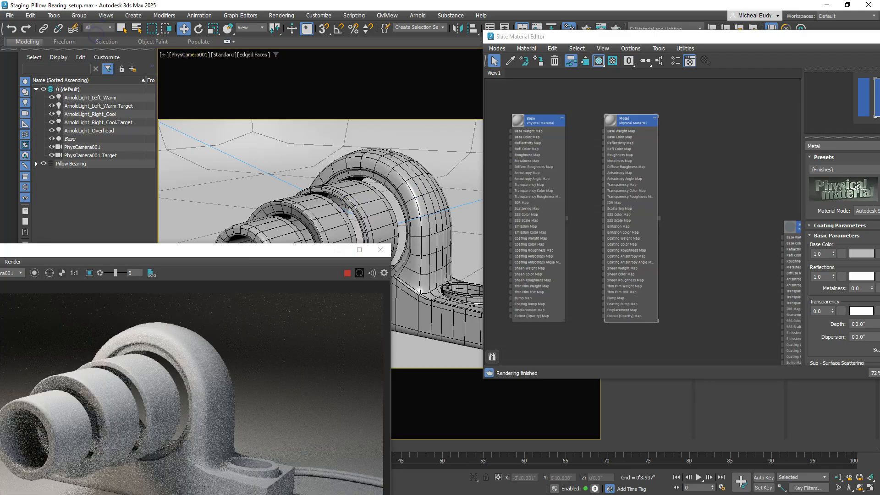
Select the bearing housing and assign the Metal material to it.
click(299, 220)
drag(232, 248, 254, 60)
right_click(647, 125)
click(660, 139)
Fit the material editor window on screen and apply the Polished Copper preset to the Metal material.
drag(708, 37, 654, 32)
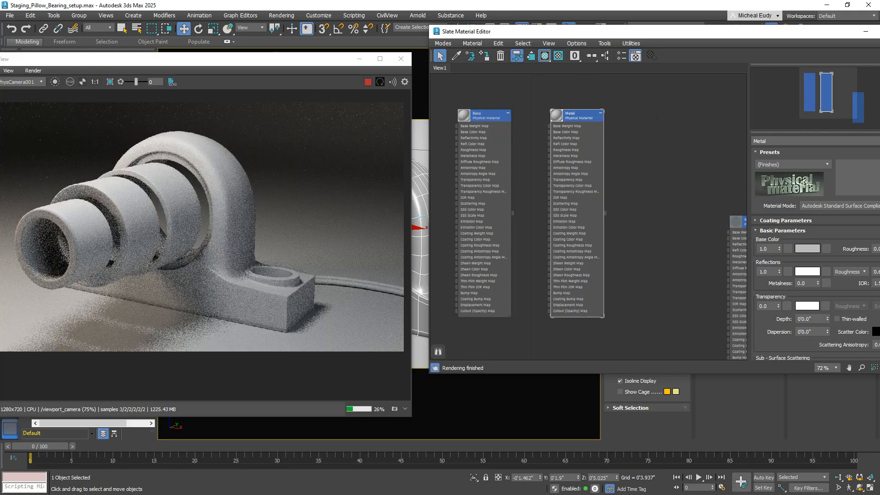
drag(879, 124, 808, 124)
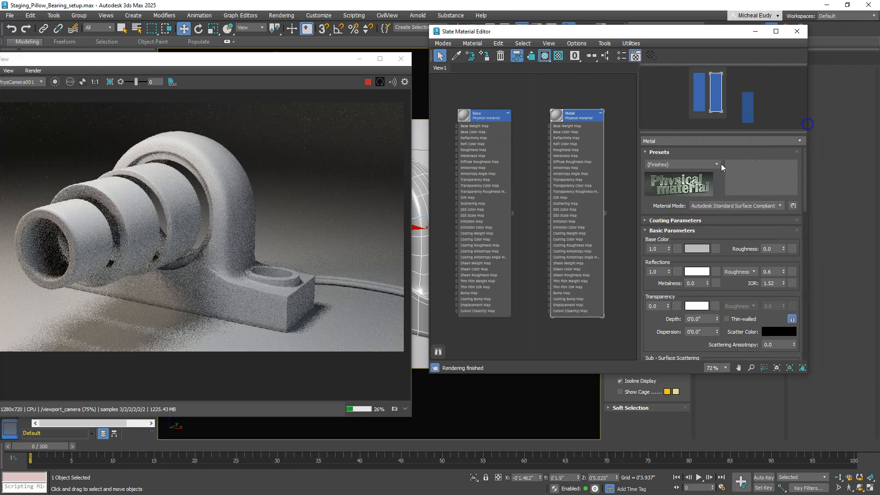
click(661, 167)
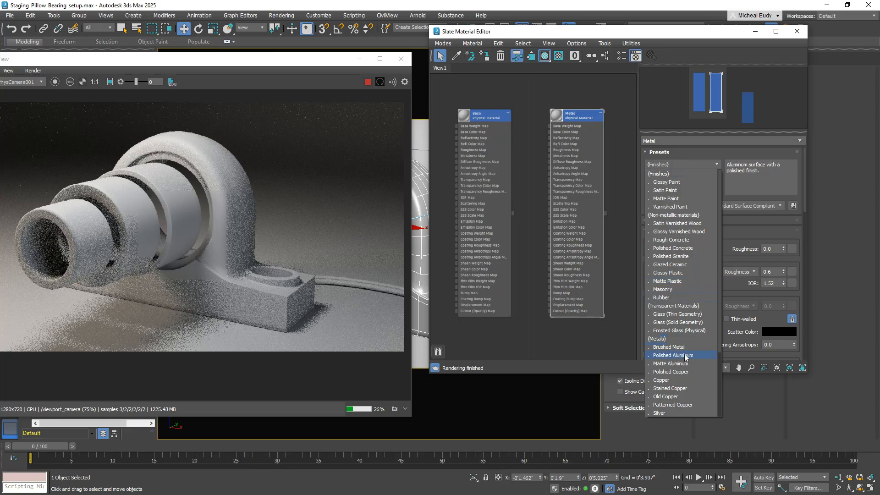
mouse_move(720, 330)
mouse_down()
mouse_move(729, 391)
mouse_move(723, 292)
mouse_up()
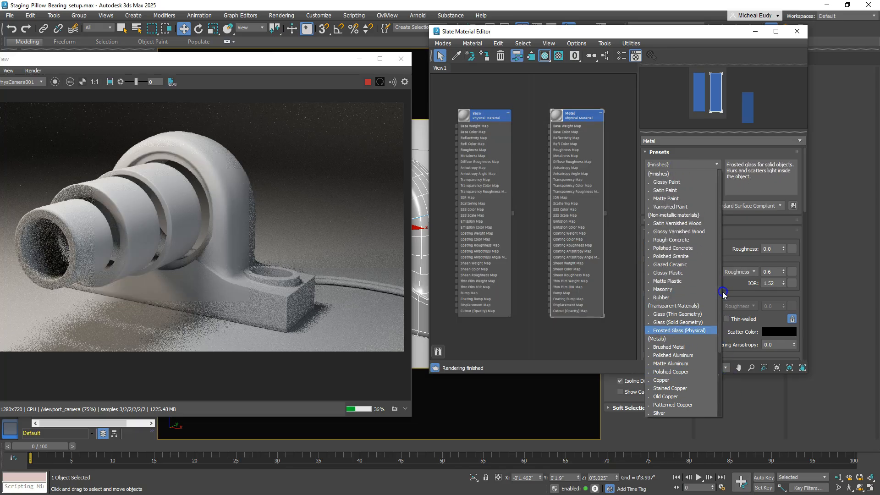
scroll(662, 369, down, 1)
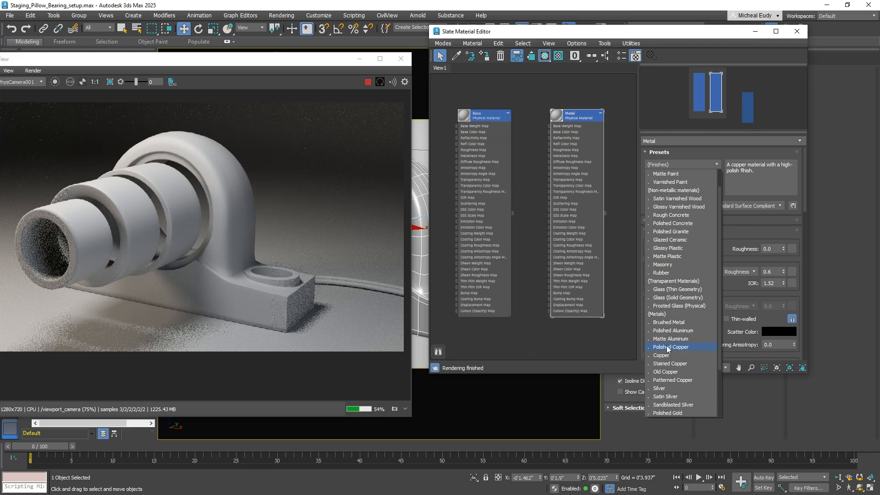
click(667, 347)
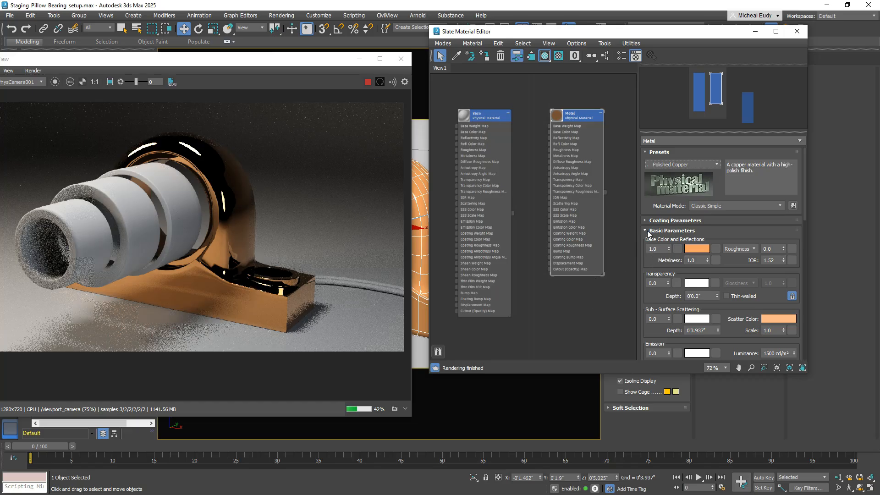
Try the Metal material's metalness at 0, comparing it with 1.0, and return it to 1.0.
drag(659, 271, 657, 250)
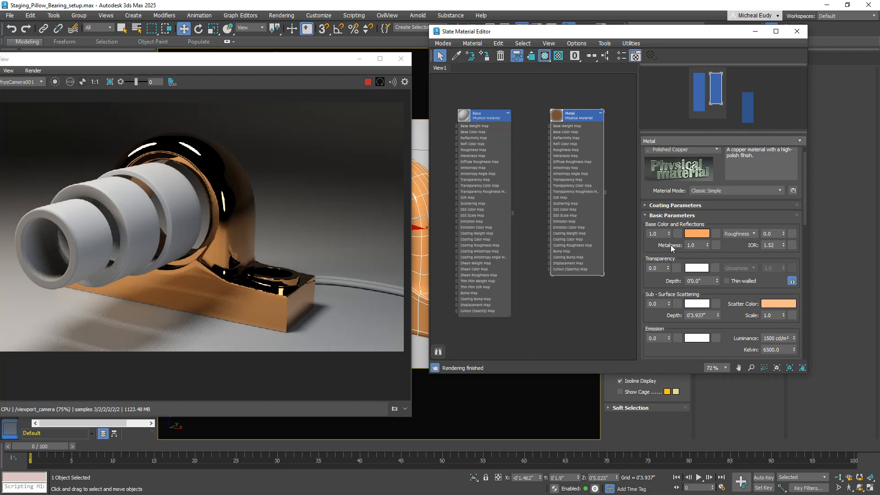
click(698, 244)
text(0)
key(Return)
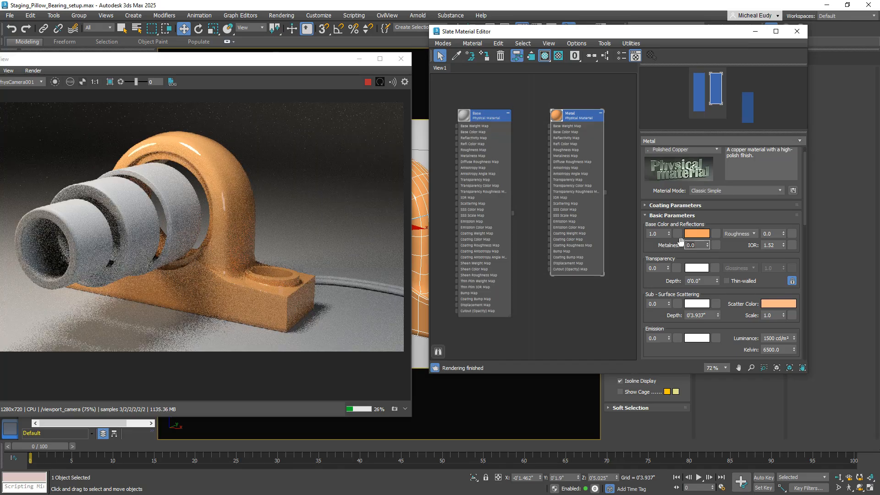
text(1)
key(Return)
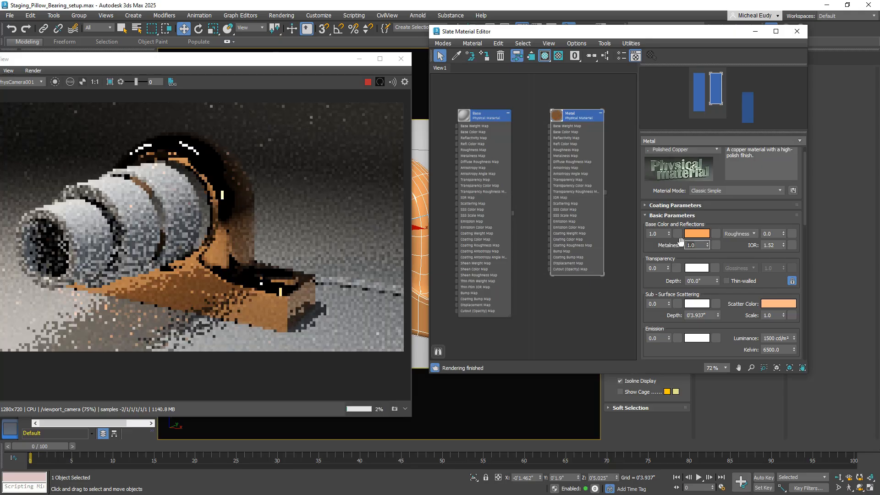
text(0)
key(Return)
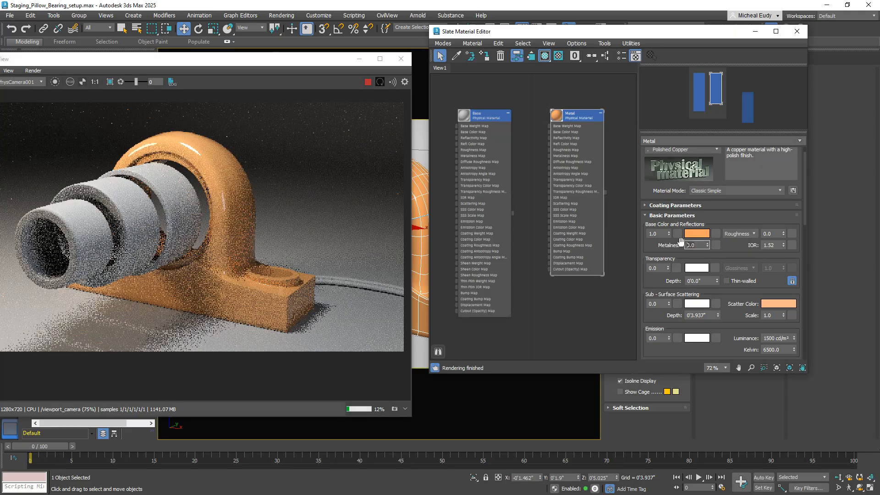
text(1)
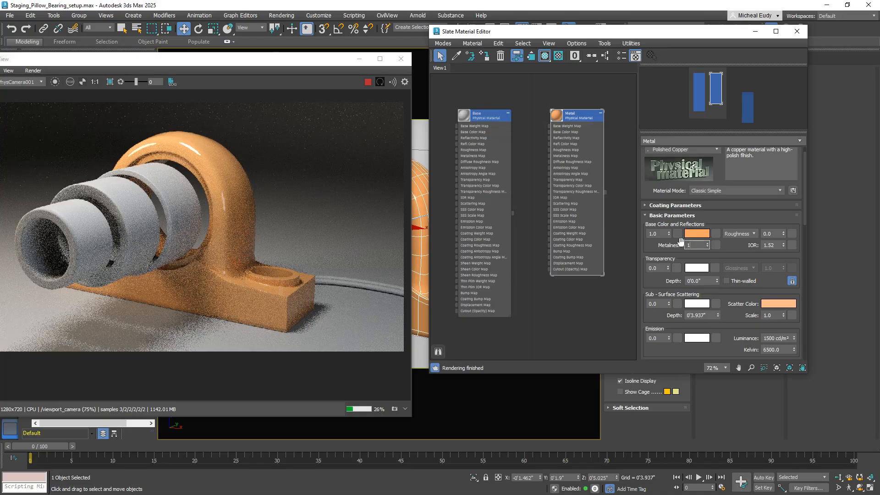
key(Return)
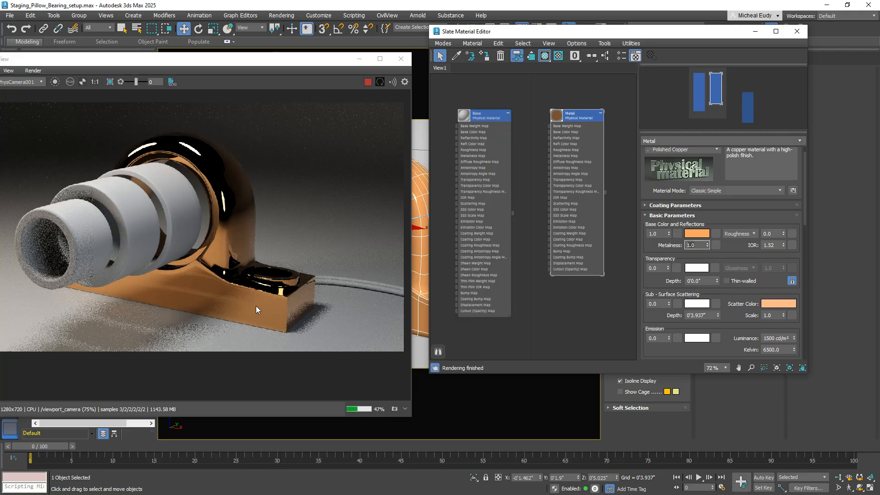
Set the Metal material's base roughness to 0.4.
click(784, 236)
mouse_move(784, 235)
mouse_down()
mouse_move(786, 216)
mouse_move(787, 227)
mouse_up()
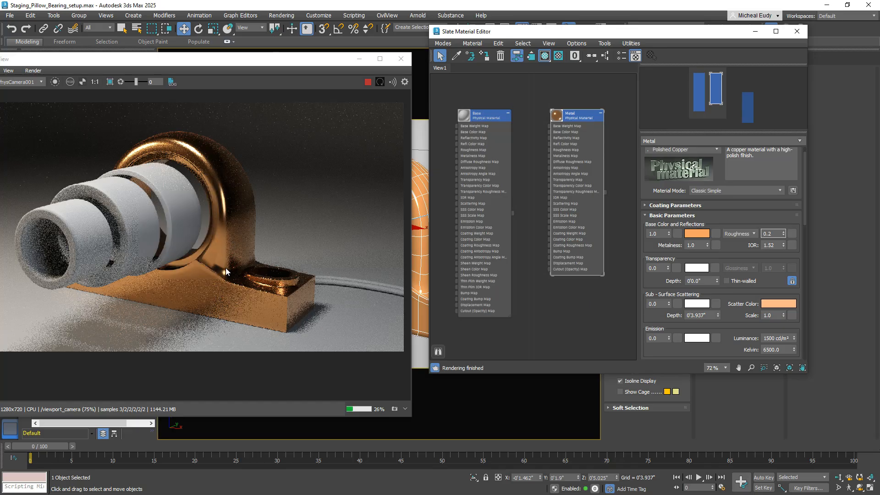
drag(783, 232, 784, 224)
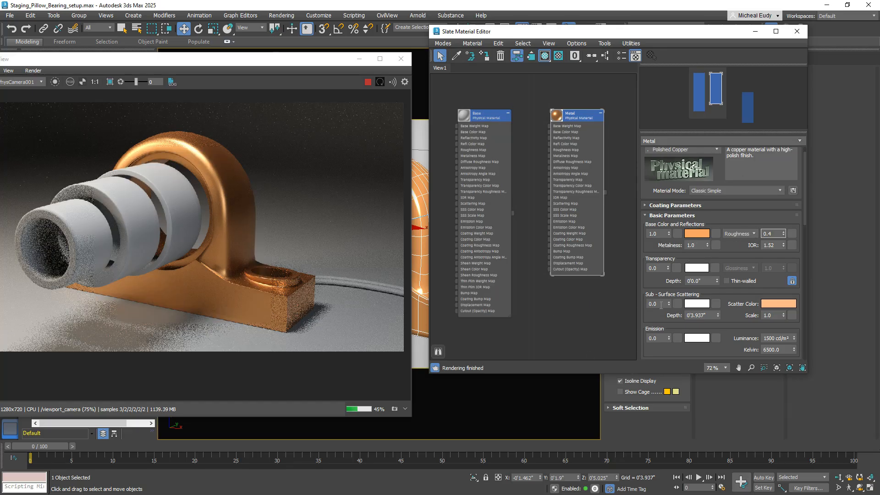
mouse_move(695, 245)
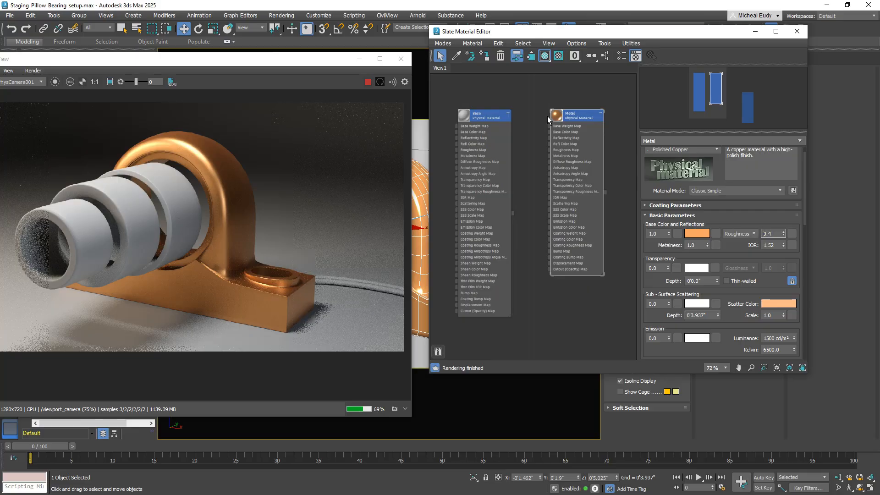
Duplicate the Metal material node beside the original and name the copy Wood.
drag(485, 121, 446, 113)
mouse_move(568, 119)
mouse_down()
mouse_move(499, 114)
mouse_move(586, 115)
mouse_up()
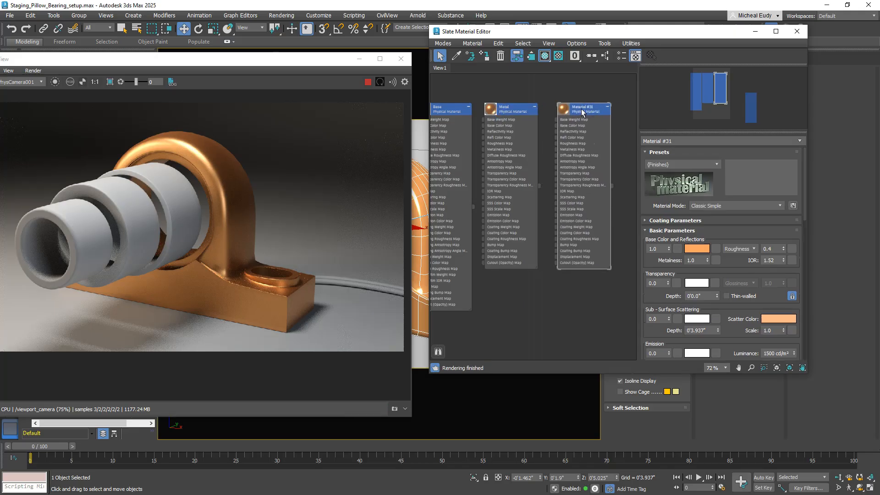
click(679, 141)
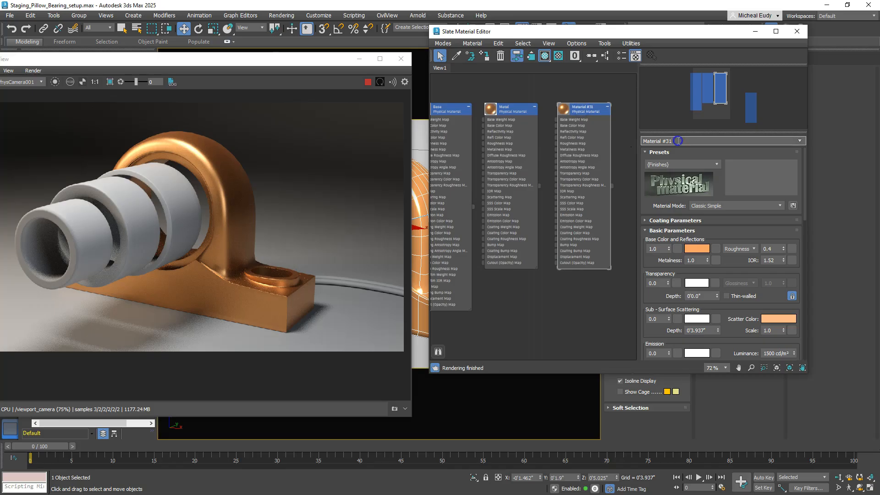
text(Wood)
key(Return)
Assign the Wood material to the ring nearest the housing and apply the Glossy Varnished Wood preset.
mouse_move(320, 60)
mouse_down()
mouse_move(307, 245)
mouse_move(316, 72)
mouse_up()
right_click(586, 109)
click(607, 126)
click(697, 163)
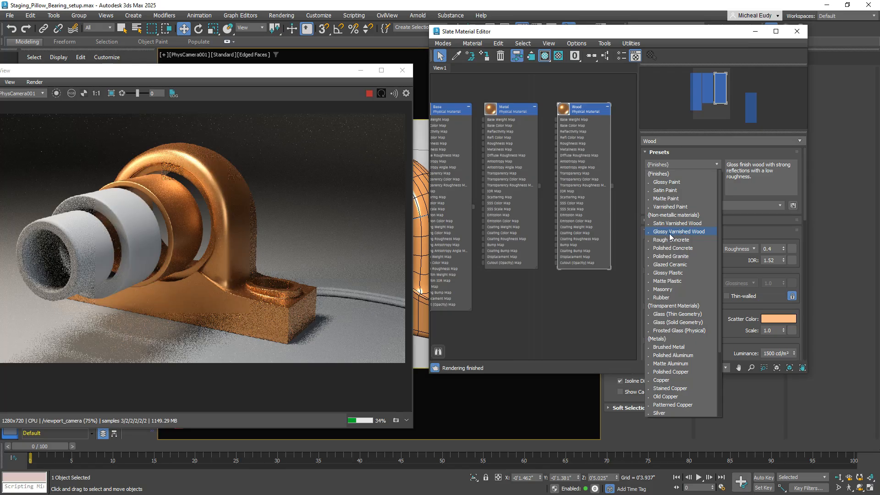
click(670, 232)
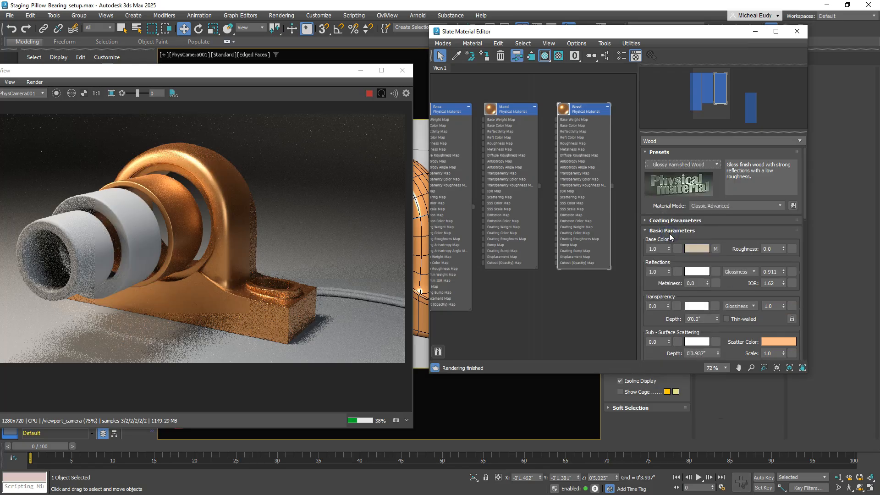
Spread out the Wood material, its Lift/Gamma/Gain map and varnished wood bitmap nodes, and bring the Special Maps settings into view.
middle_drag(592, 83, 572, 222)
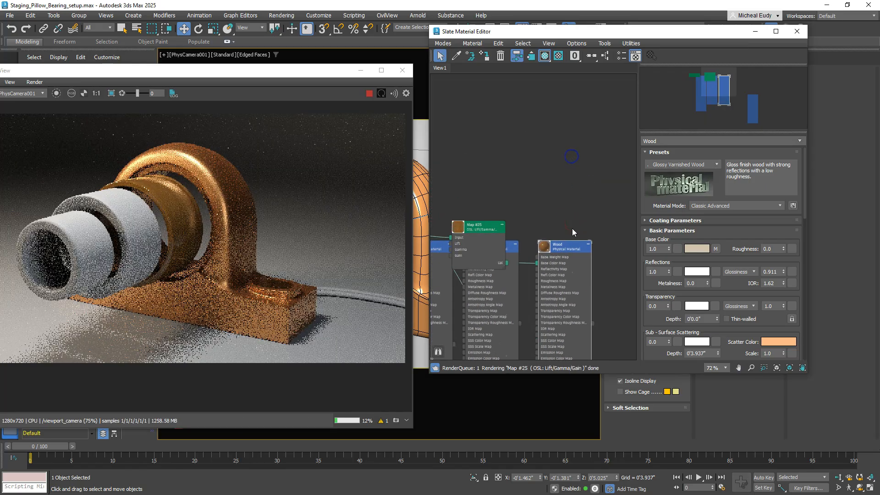
drag(566, 251, 606, 138)
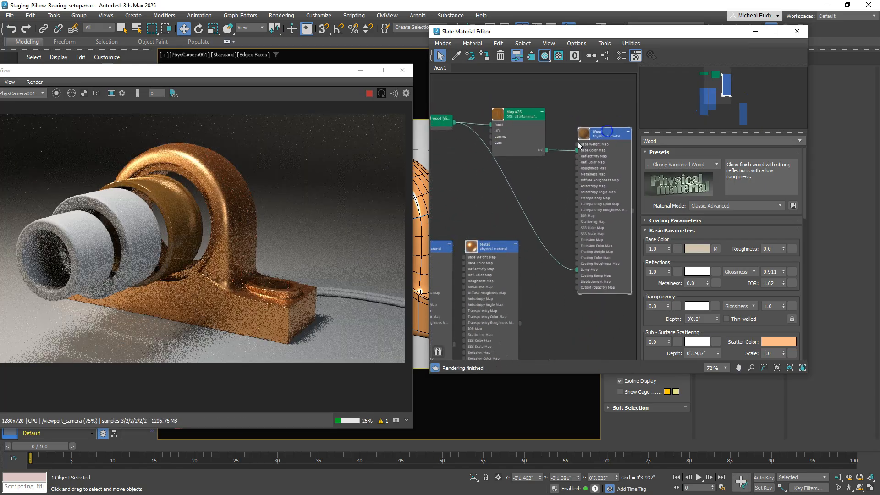
scroll(489, 177, down, 2)
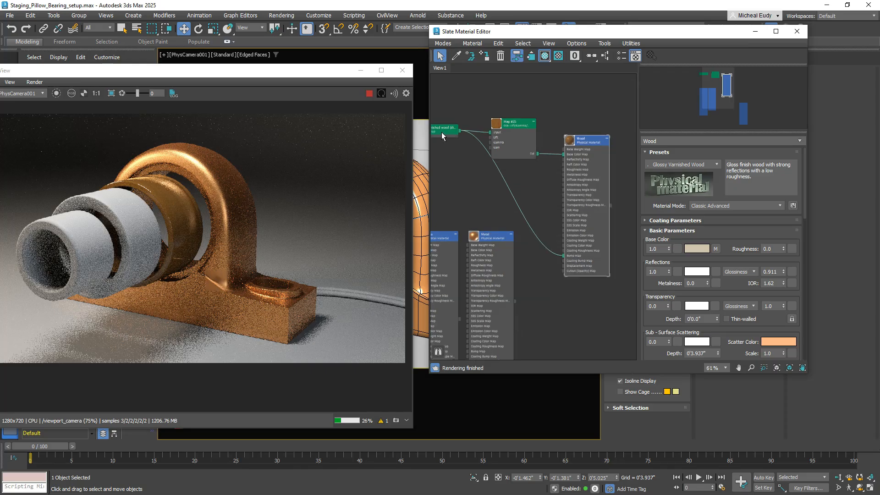
drag(446, 131, 472, 185)
drag(513, 125, 520, 153)
drag(470, 208, 470, 186)
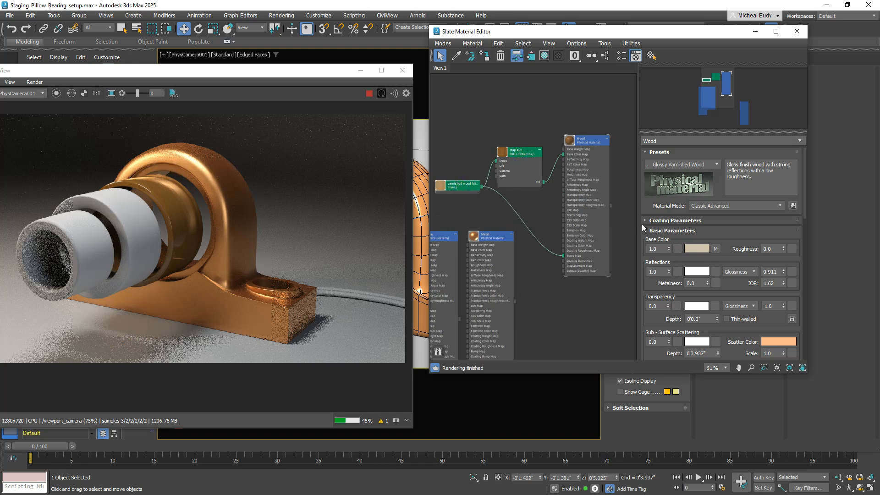
scroll(642, 209, down, 4)
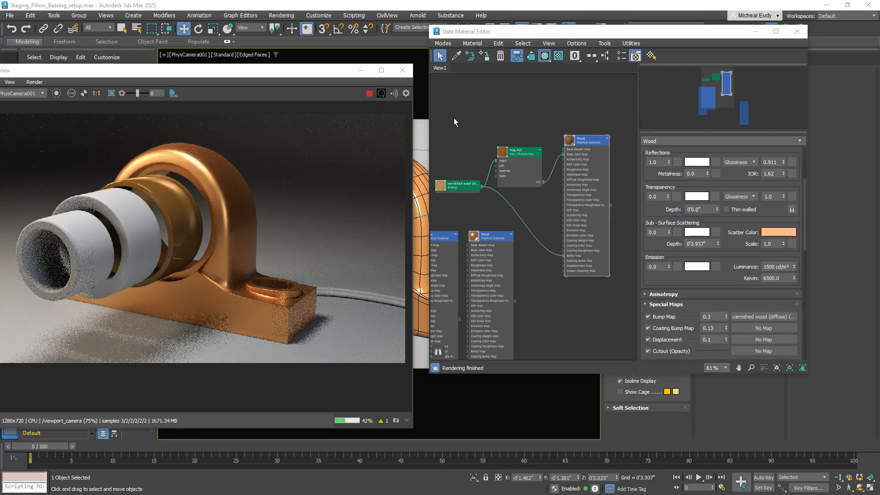
Replace the Wood material's bitmap and Lift/Gamma/Gain nodes with an Advanced Wood map, connecting its Diffuse Color output to Base Color Map.
drag(454, 121, 522, 207)
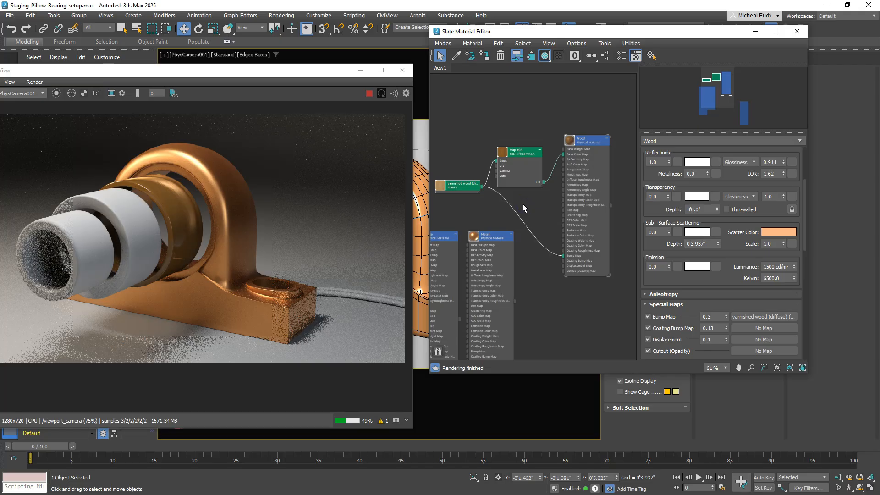
key(Delete)
drag(563, 155, 455, 151)
scroll(561, 159, up, 5)
mouse_move(477, 169)
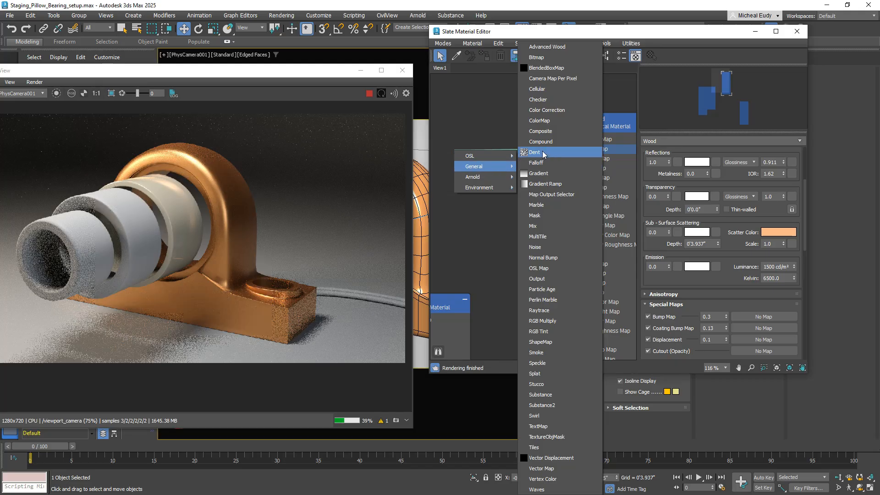
click(548, 48)
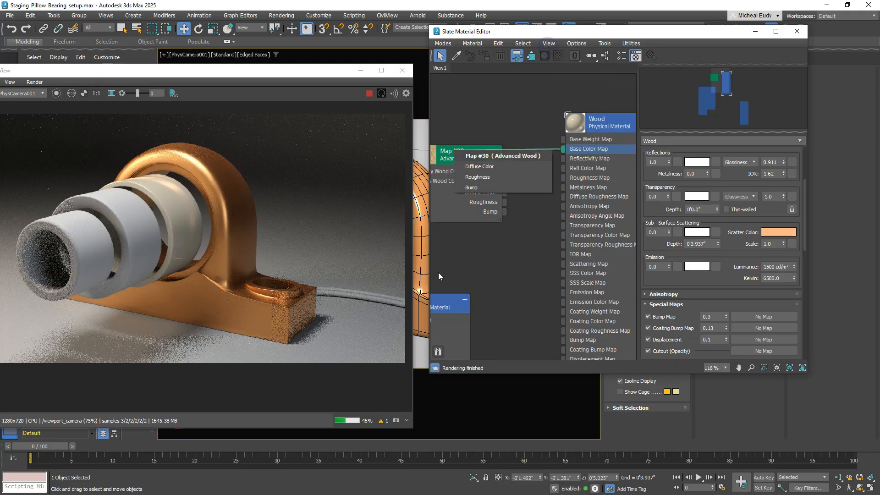
click(480, 166)
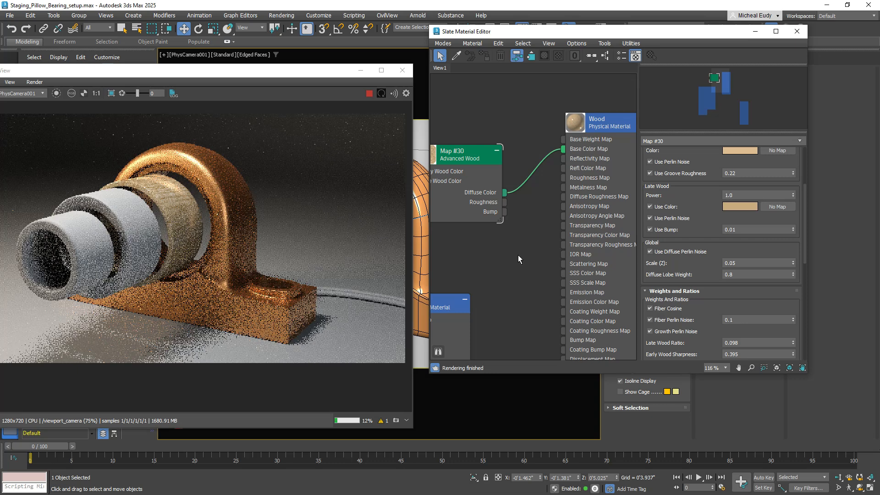
Place the Advanced Wood node beside the Wood material, widen the material editor, and connect the node's Bump output to Bump Map.
drag(466, 157, 497, 125)
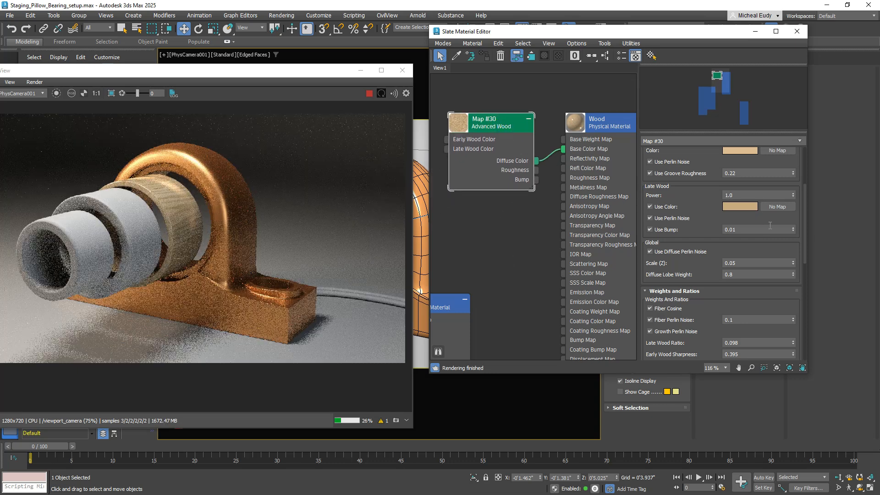
drag(811, 237, 871, 238)
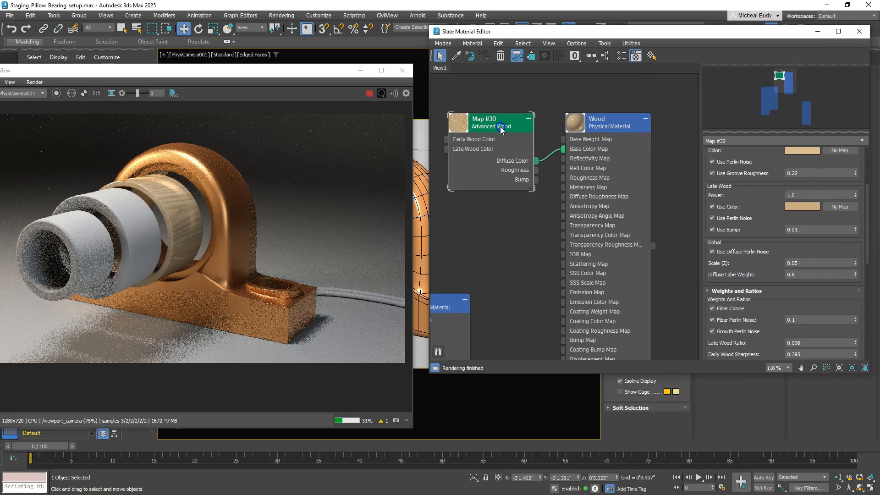
middle_drag(536, 262, 538, 232)
scroll(538, 231, down, 1)
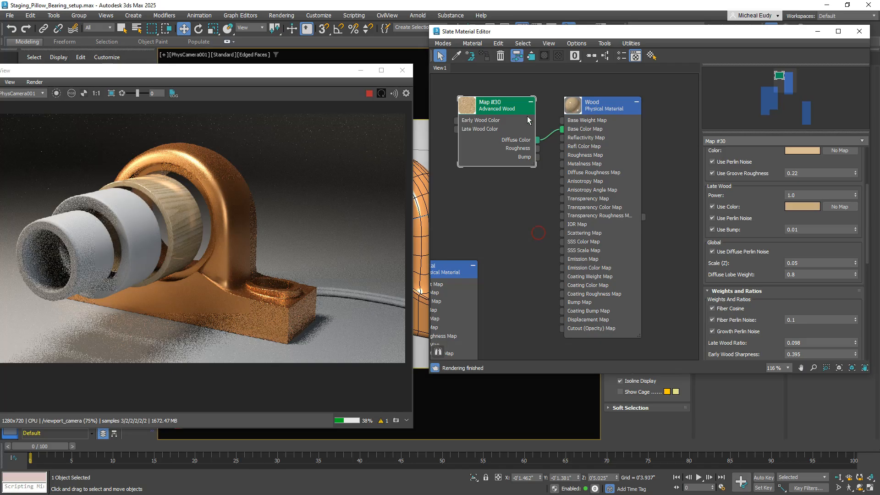
mouse_move(501, 150)
mouse_down()
mouse_move(491, 109)
mouse_move(494, 152)
mouse_up()
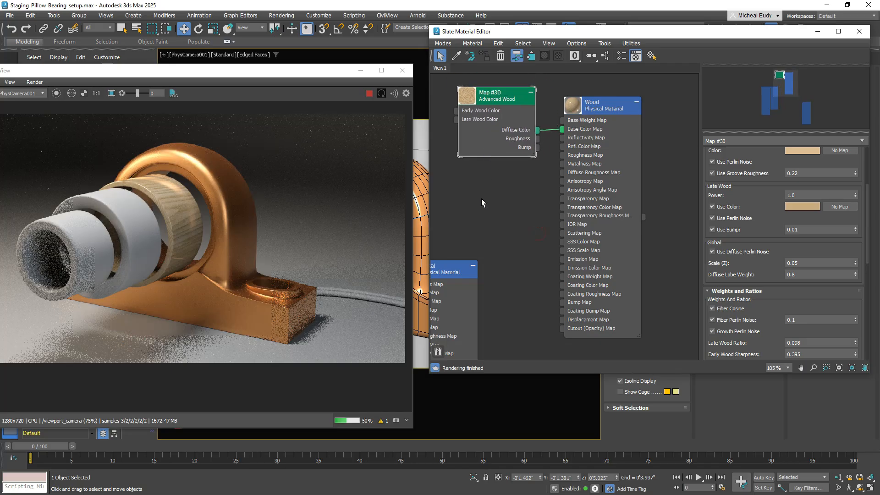
drag(539, 148, 561, 302)
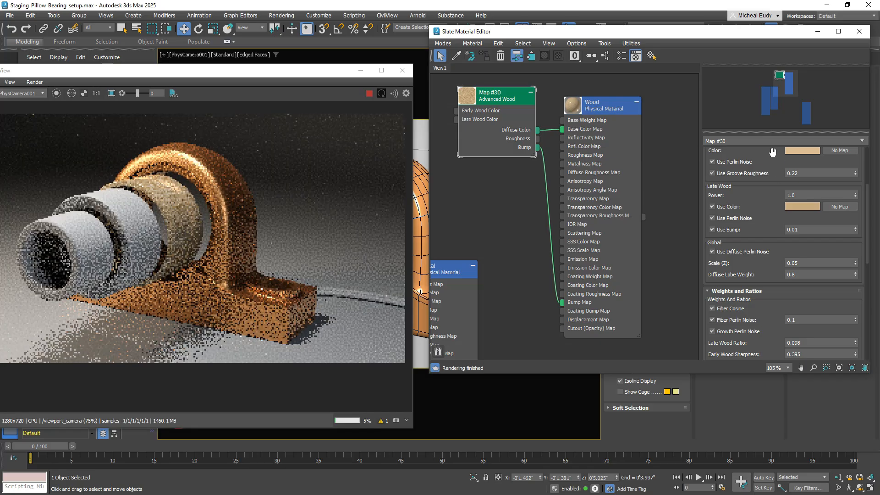
Set the Wood material's Bump Map amount to 6.0 in its Special Maps settings.
drag(762, 193, 765, 315)
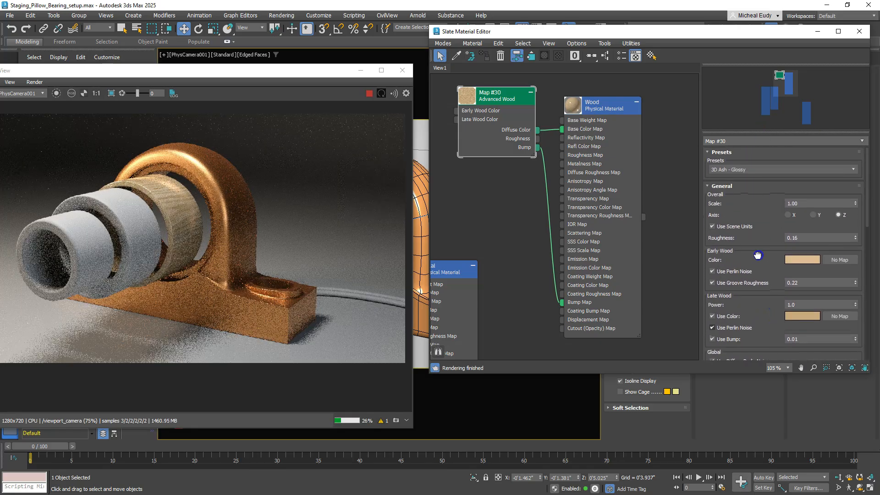
click(602, 104)
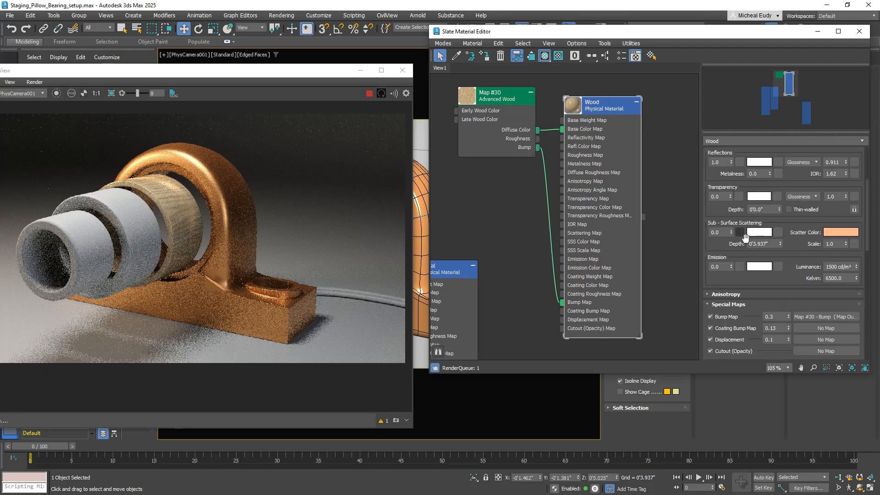
drag(730, 263, 726, 181)
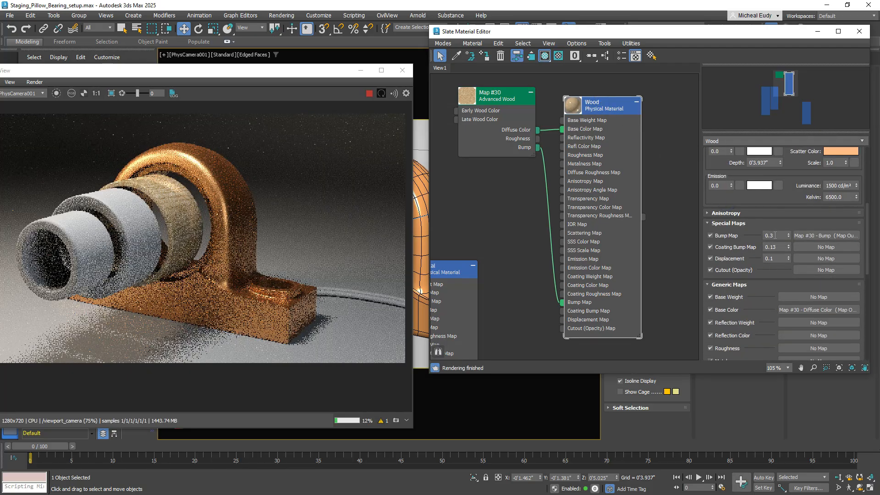
text(6)
key(Return)
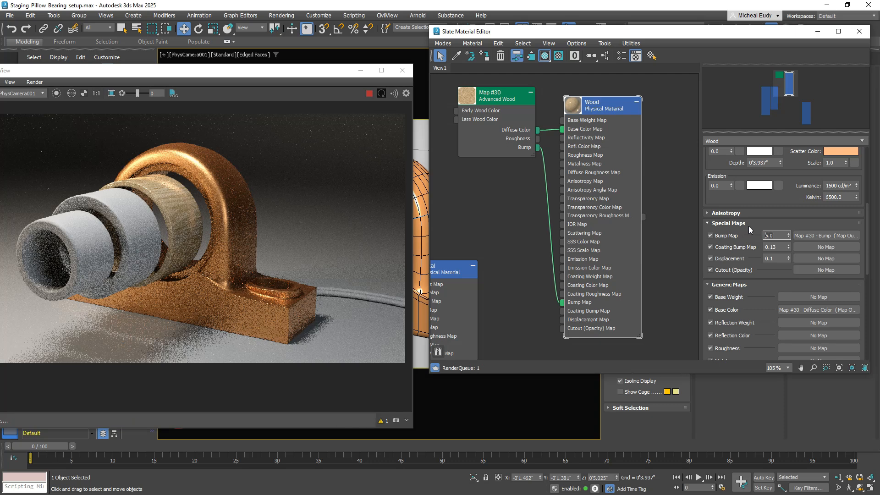
text(5)
key(Return)
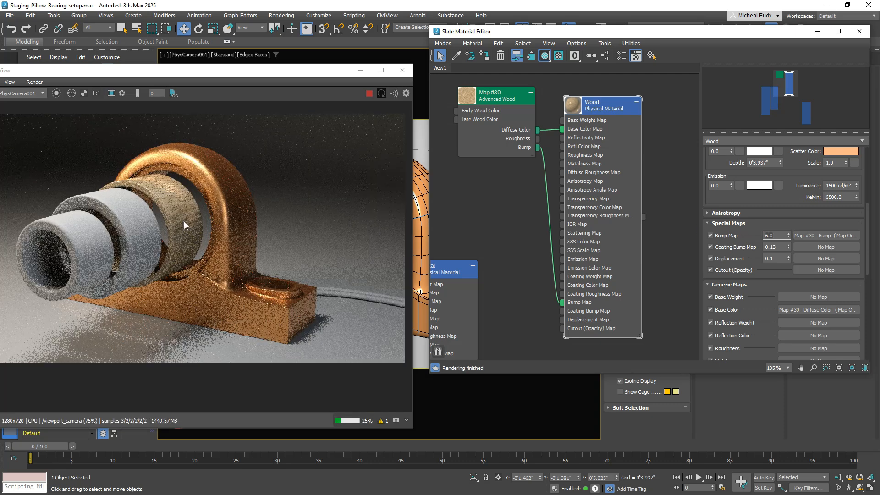
Raise the Wood material's Clearcoat weight to about 0.51 in its Coating Parameters.
drag(733, 200, 735, 300)
mouse_move(715, 195)
mouse_down()
mouse_move(706, 192)
mouse_move(713, 284)
mouse_move(703, 207)
mouse_up()
click(717, 218)
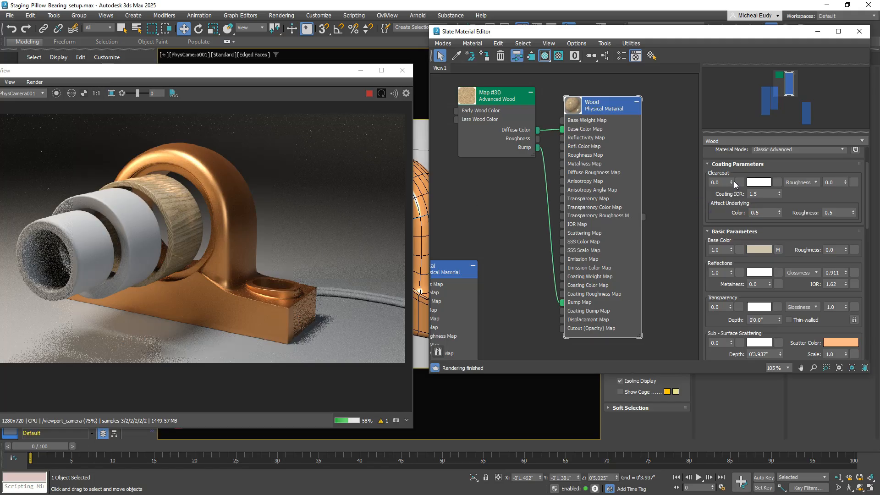
drag(730, 185, 732, 159)
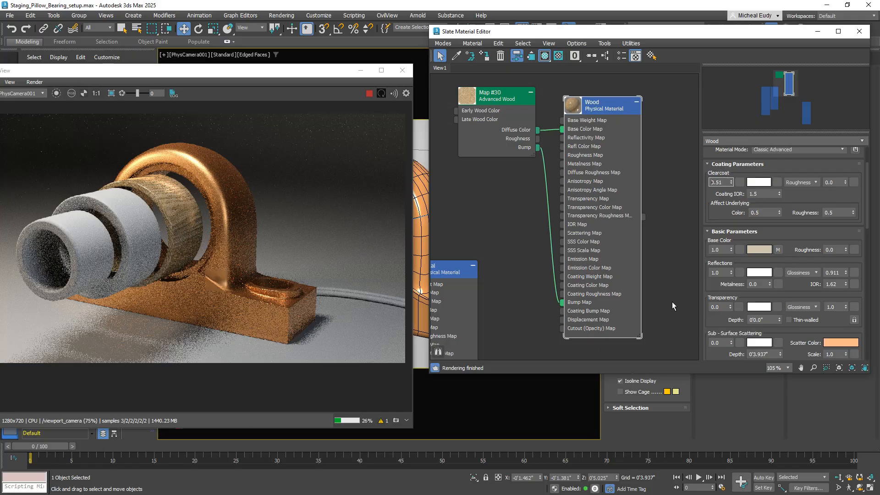
Inspect the wooden ring up close in the render and connect the Advanced Wood map's Bump output to the Wood material's Coating Bump Map.
drag(719, 216, 720, 158)
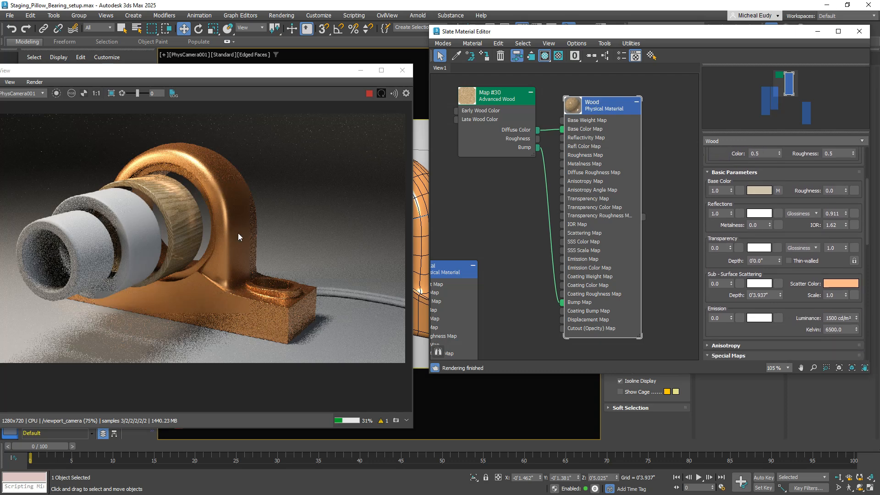
scroll(204, 224, up, 1)
scroll(204, 225, up, 2)
middle_drag(215, 240, 237, 252)
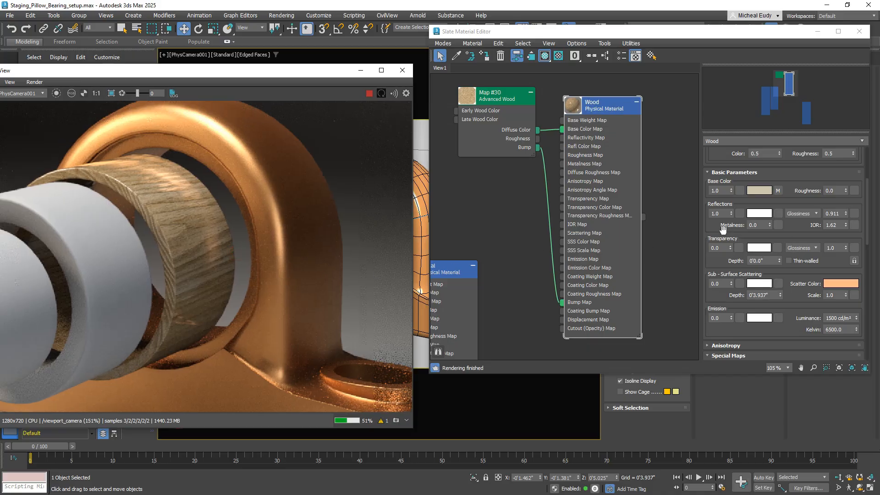
click(494, 110)
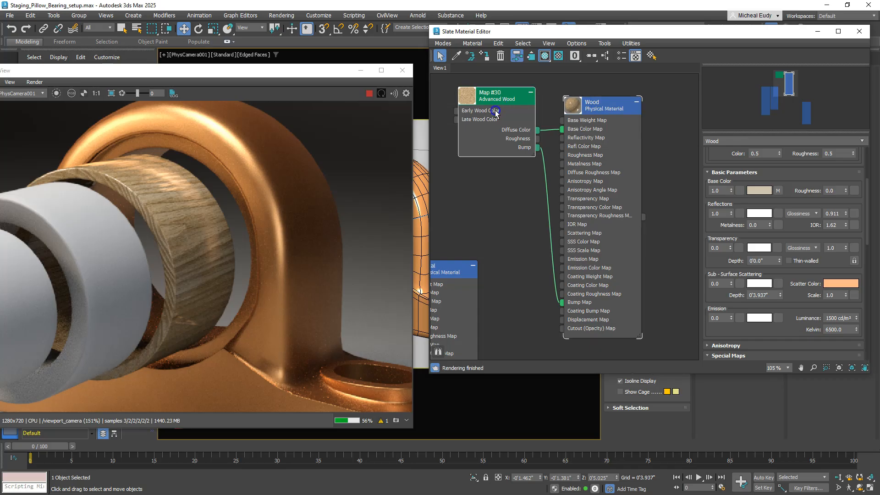
scroll(708, 258, down, 5)
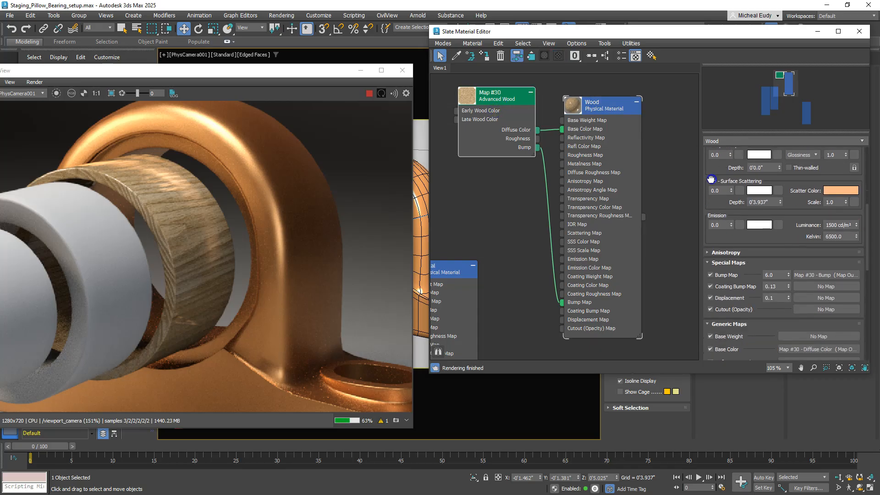
scroll(715, 271, up, 4)
drag(716, 272, 679, 120)
drag(514, 99, 485, 100)
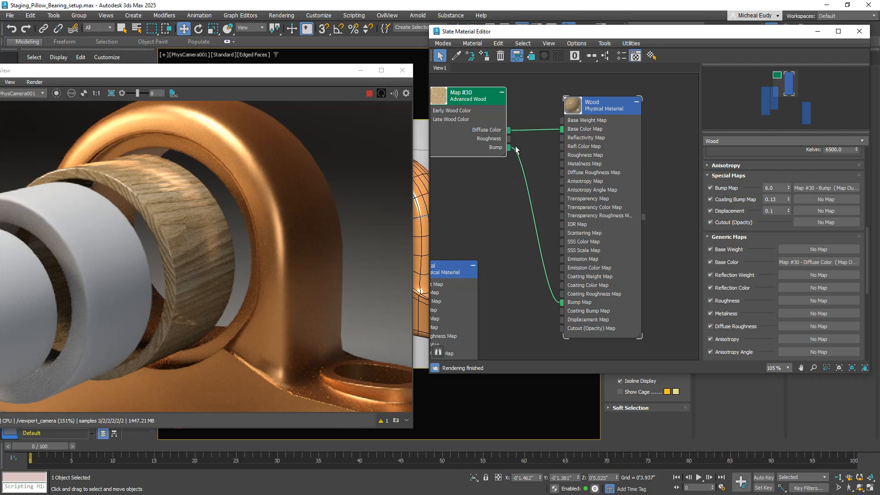
drag(509, 150, 559, 316)
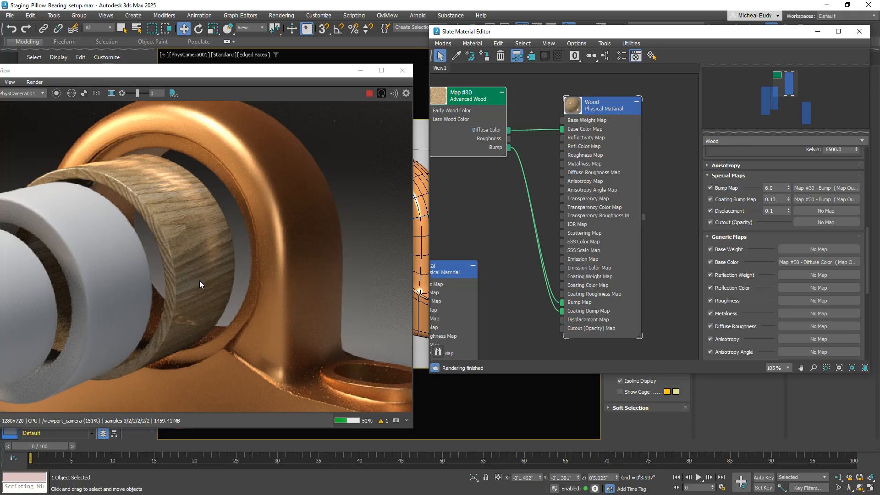
Change the Advanced Wood map's Early Wood color to a darker medium brown.
scroll(214, 271, down, 3)
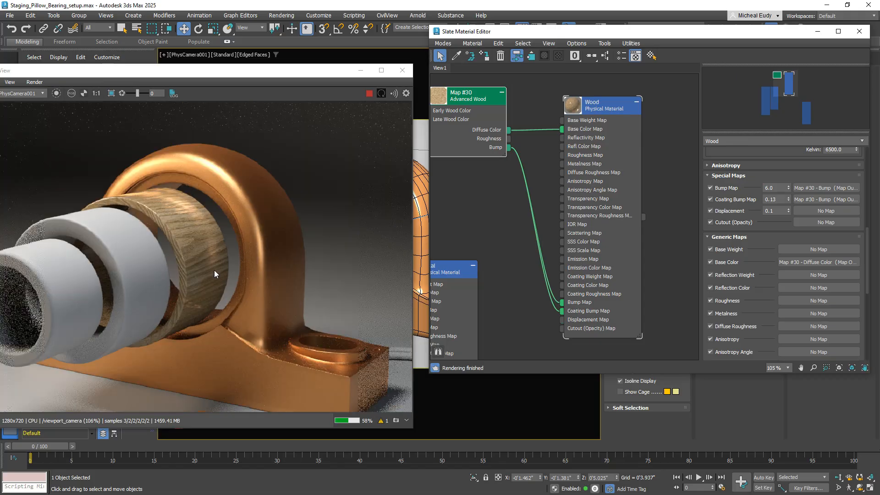
drag(227, 74, 230, 39)
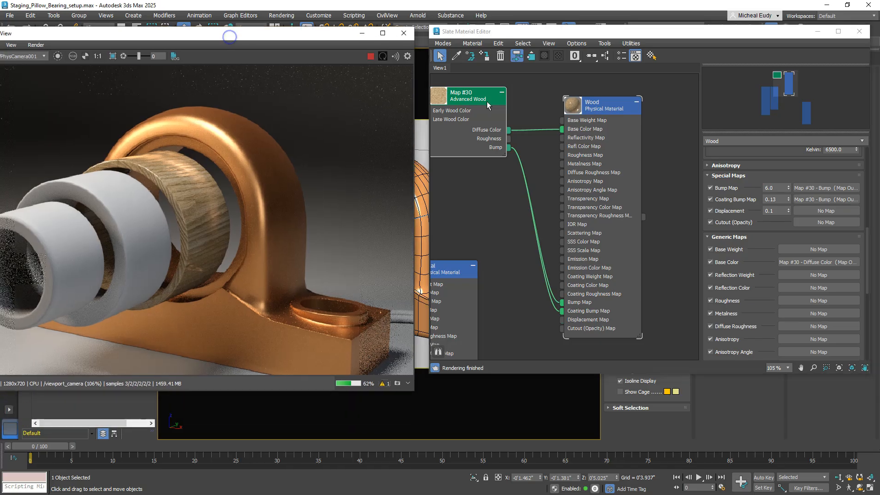
click(504, 104)
scroll(768, 276, up, 10)
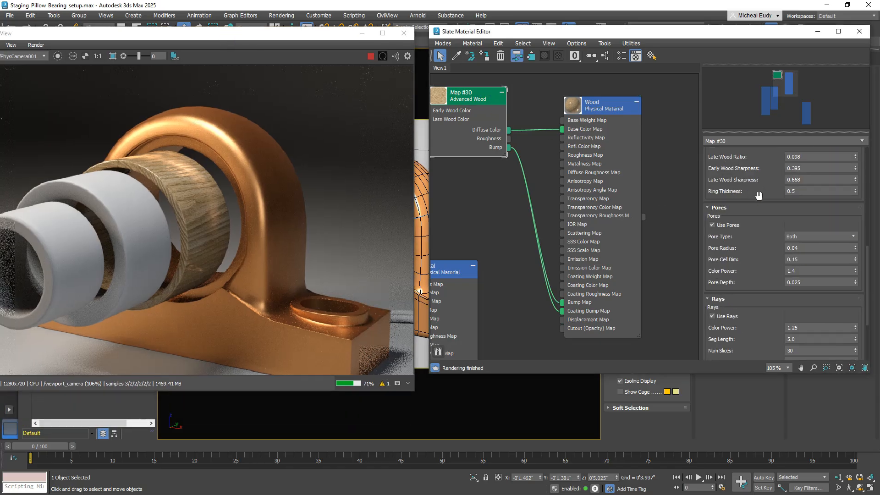
scroll(768, 277, up, 1)
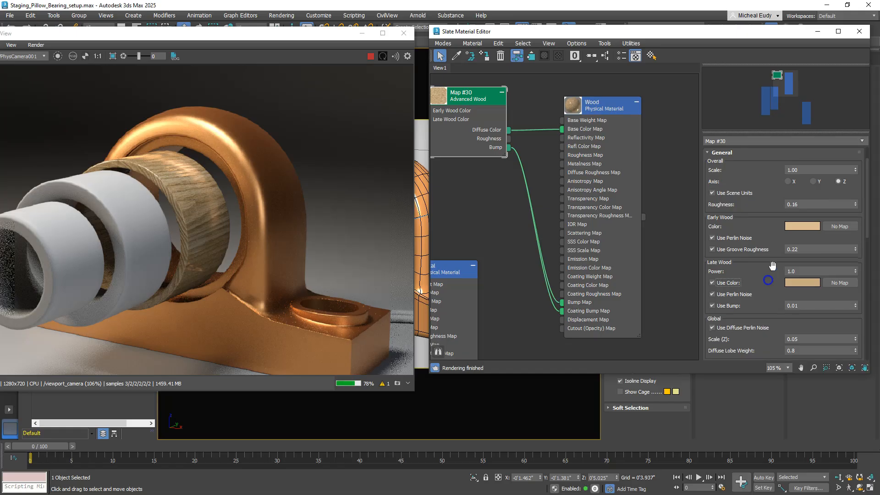
click(791, 226)
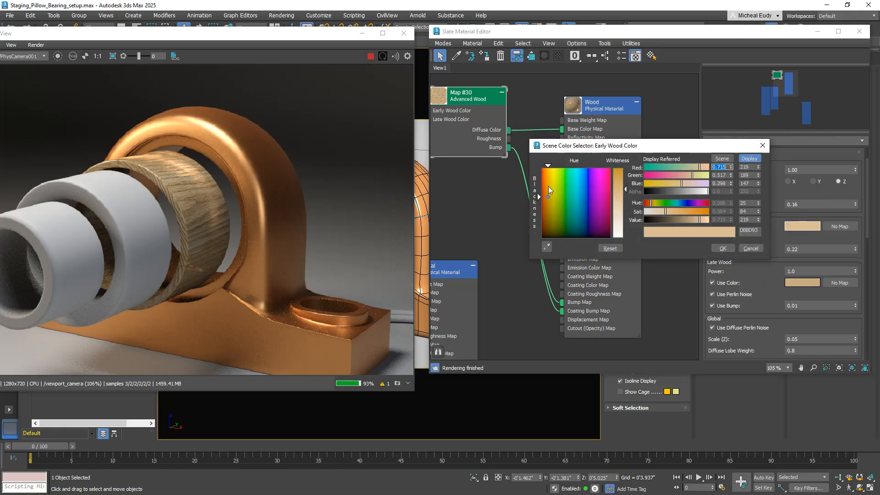
drag(548, 197, 547, 211)
click(622, 177)
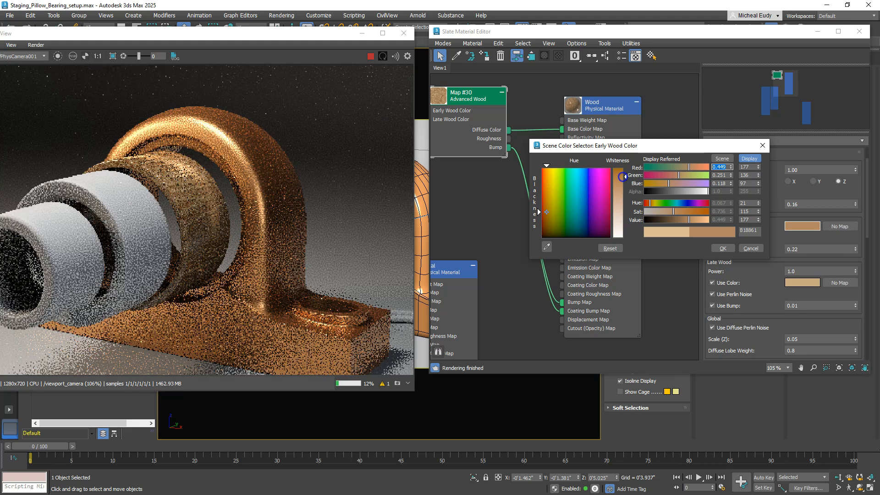
click(683, 220)
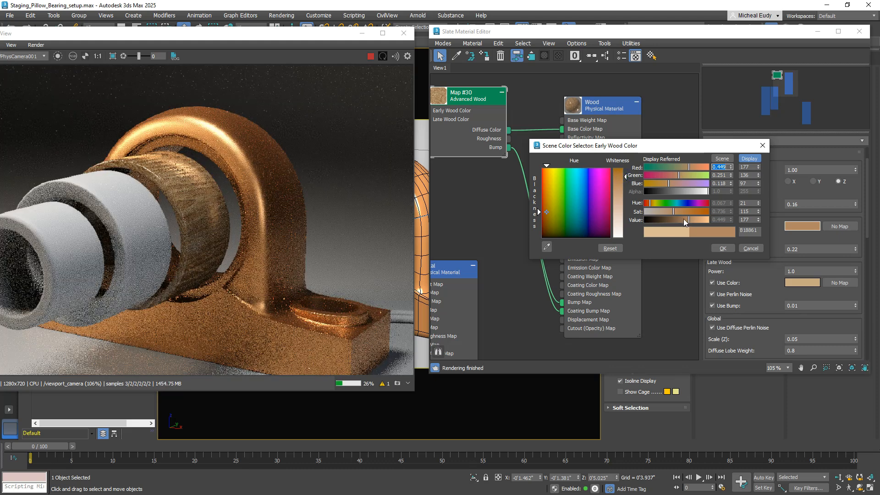
click(717, 249)
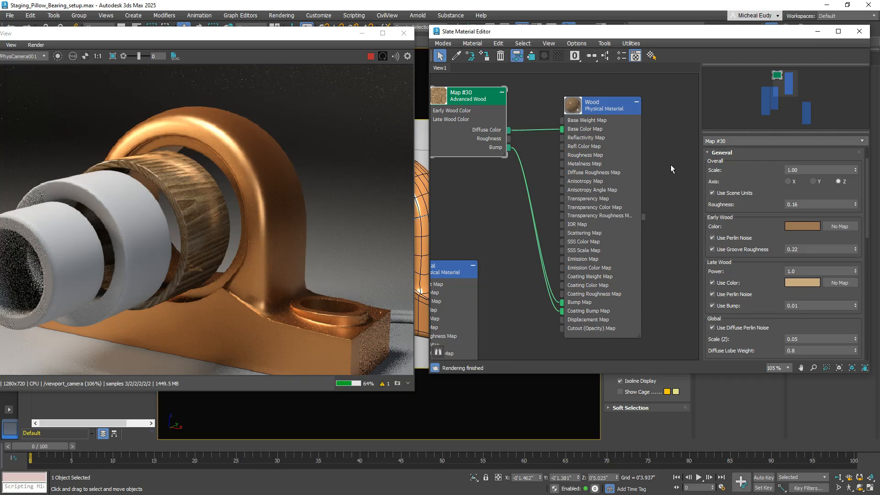
Make room in the node view by moving the wood nodes, and duplicate the Metal material node beyond the Wood material.
scroll(510, 200, down, 5)
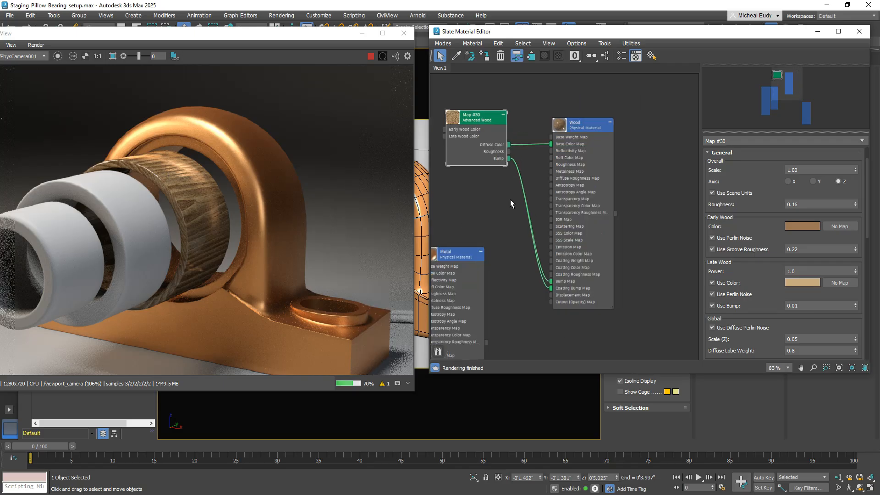
middle_drag(510, 175, 509, 165)
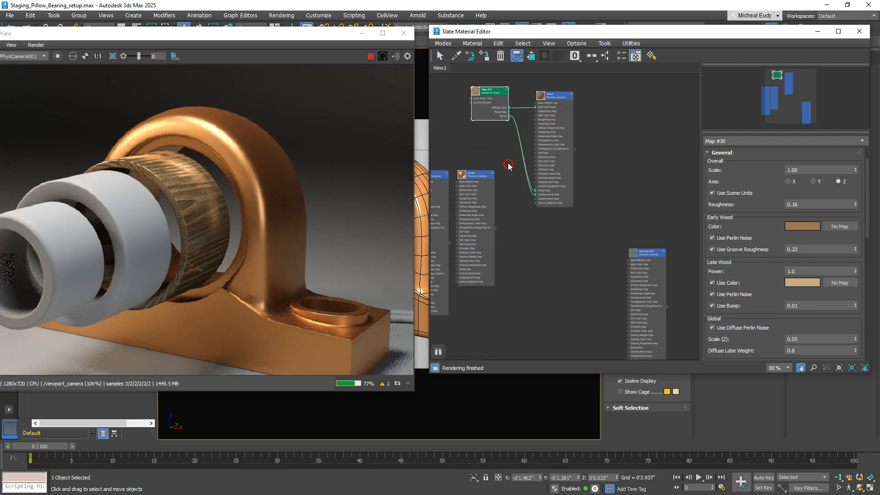
drag(561, 99, 600, 189)
middle_drag(644, 187, 645, 222)
drag(478, 211, 668, 148)
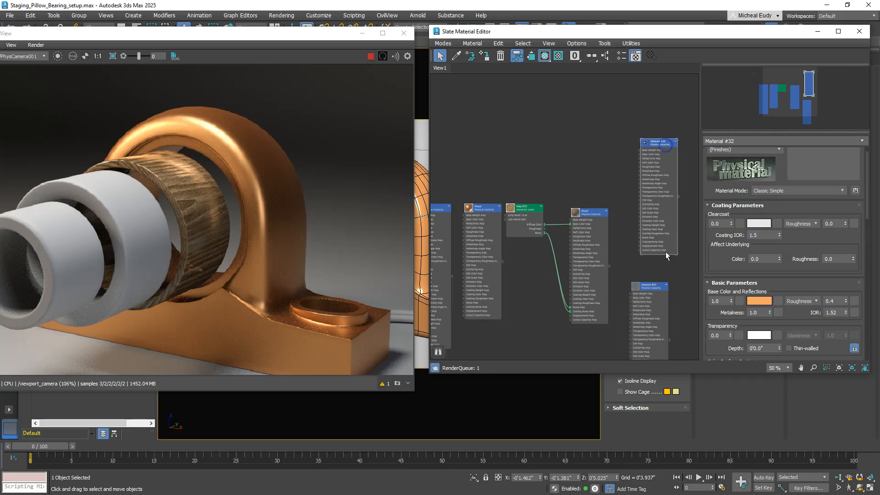
Line up the duplicated metal material node beside the Wood material and delete the unused grey material node below it.
drag(643, 293, 670, 319)
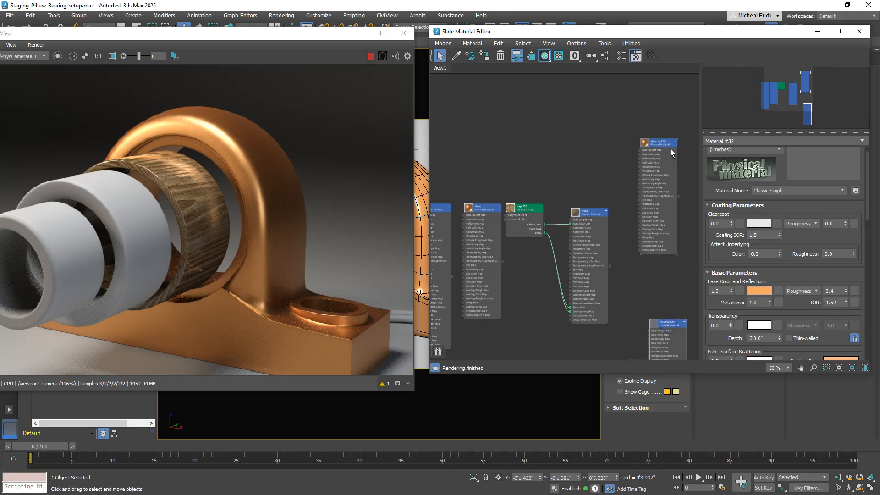
drag(660, 172, 644, 217)
click(669, 324)
key(Delete)
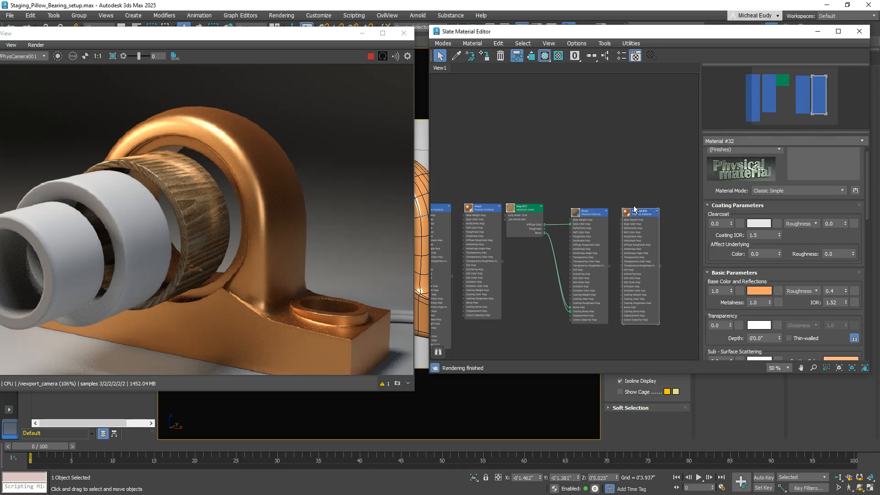
Move the duplicated metal material node farther away from the Wood material node.
scroll(639, 208, up, 2)
middle_drag(635, 172, 577, 103)
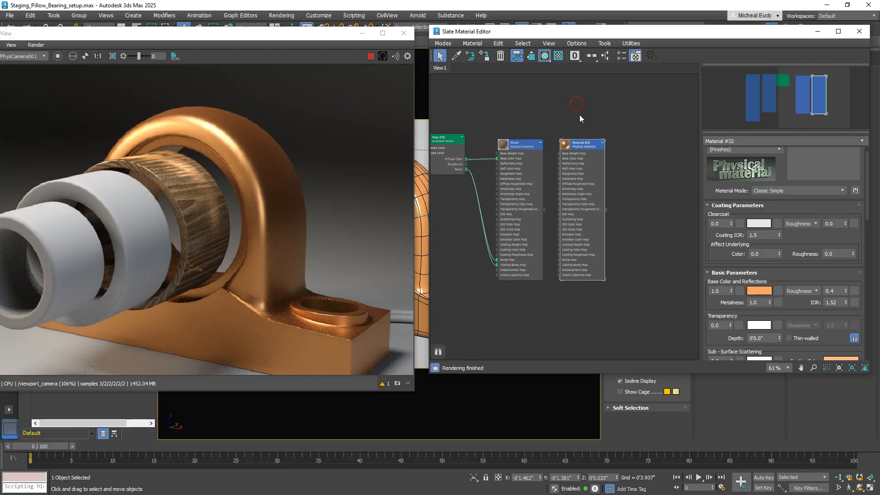
drag(586, 145, 629, 156)
click(628, 157)
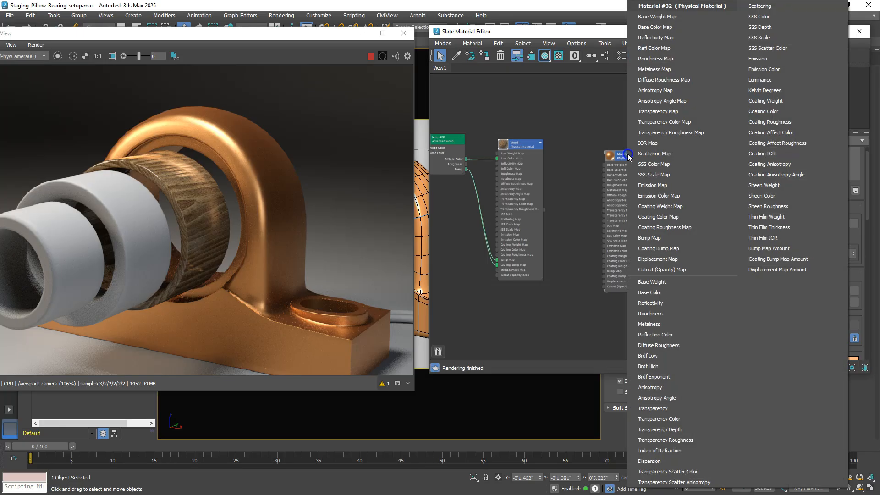
click(605, 141)
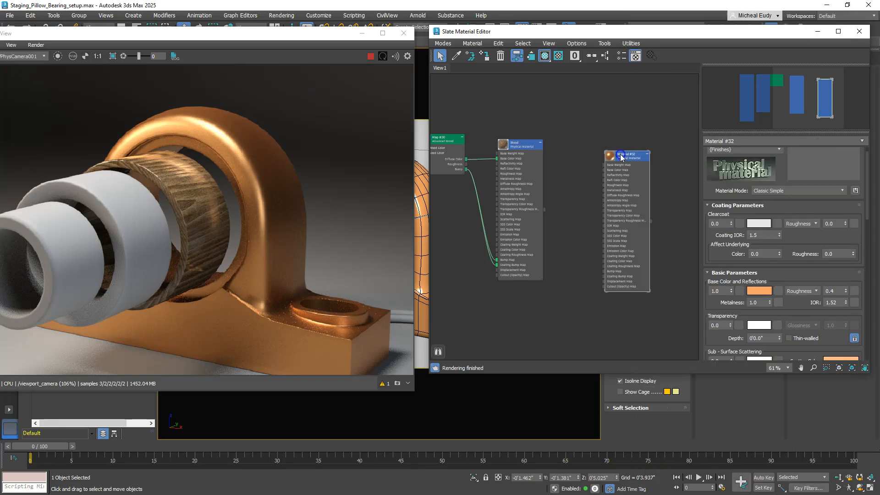
Assign the duplicated metal material to the middle ring in front of the wooden ring.
drag(333, 37, 329, 322)
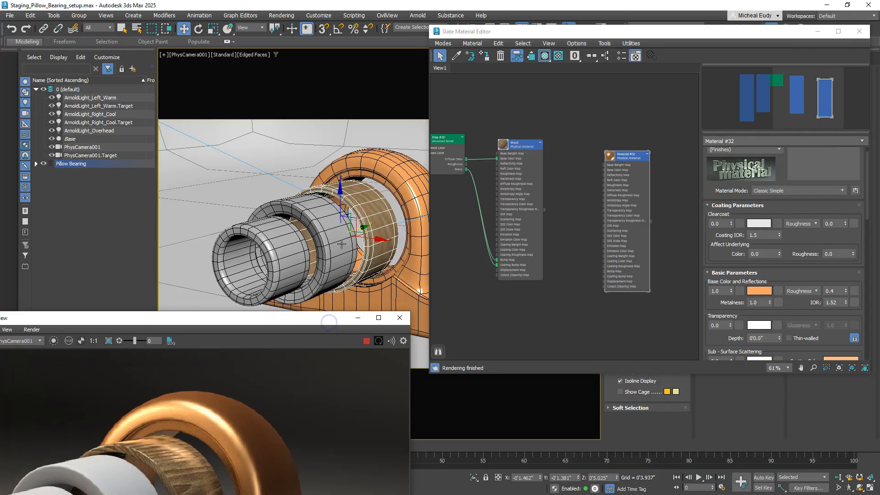
click(341, 244)
right_click(628, 159)
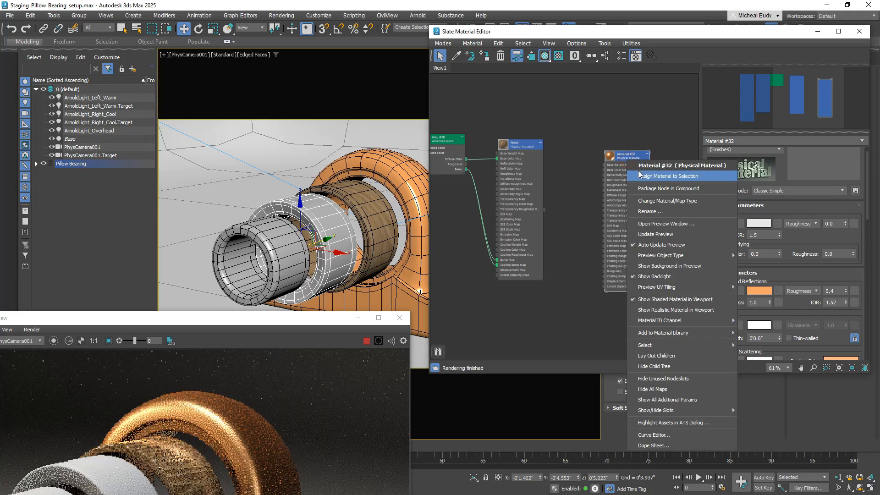
click(646, 176)
drag(295, 318, 307, 61)
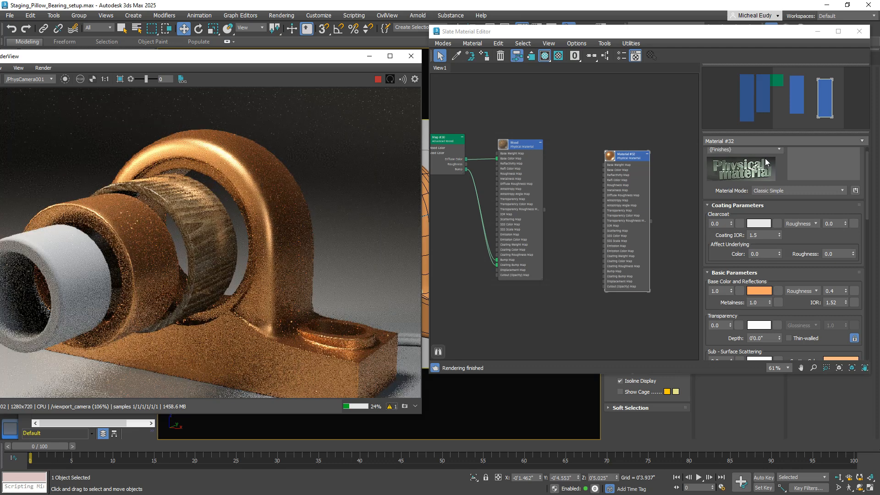
Apply the Rough Concrete preset to the duplicated material.
scroll(708, 174, up, 2)
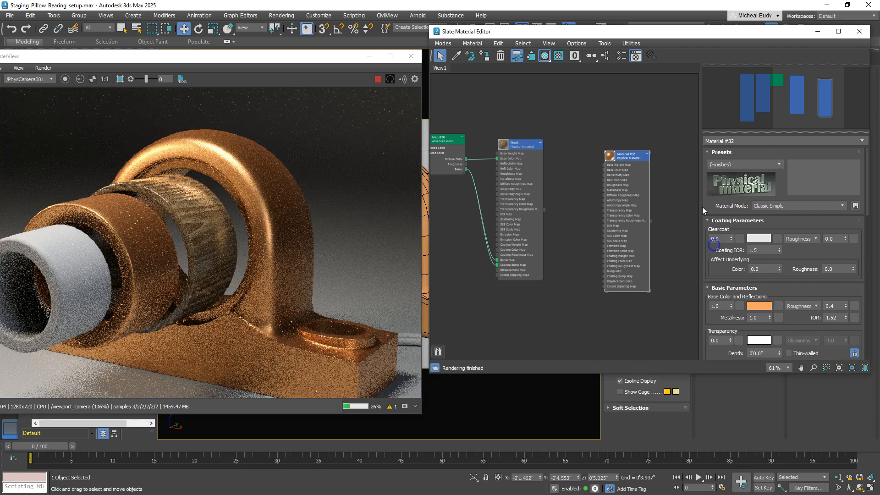
click(745, 164)
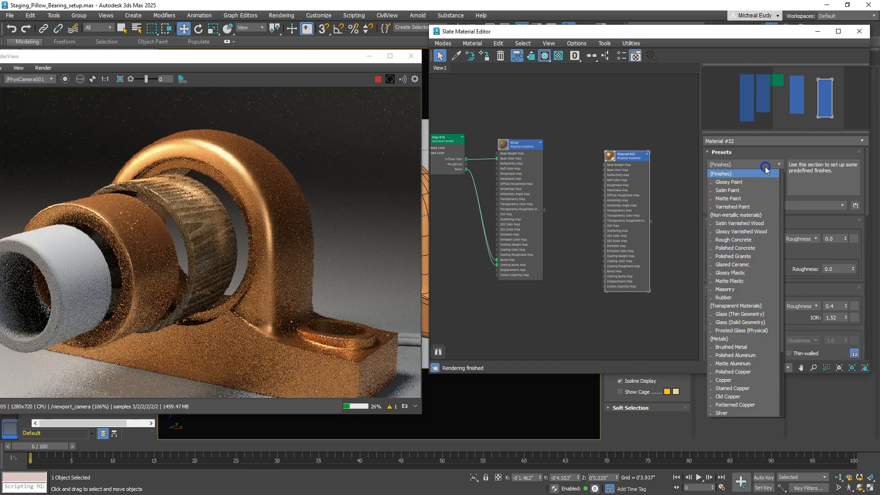
click(743, 240)
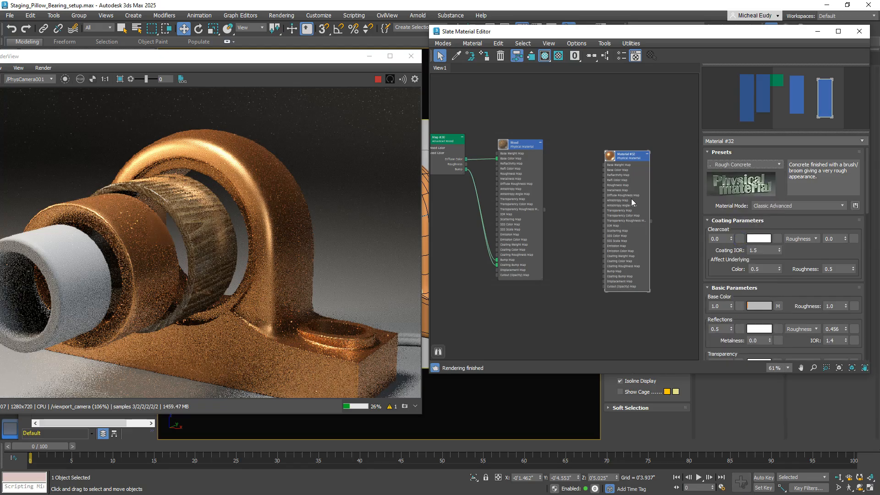
Move the concrete material up clear of the Wood material and reposition its noise map so the connected map nodes are accessible.
right_click(627, 158)
click(650, 132)
click(604, 116)
click(573, 108)
drag(625, 158, 647, 102)
middle_drag(592, 210, 550, 324)
middle_drag(603, 223, 665, 156)
middle_drag(520, 241, 548, 247)
drag(483, 129, 483, 138)
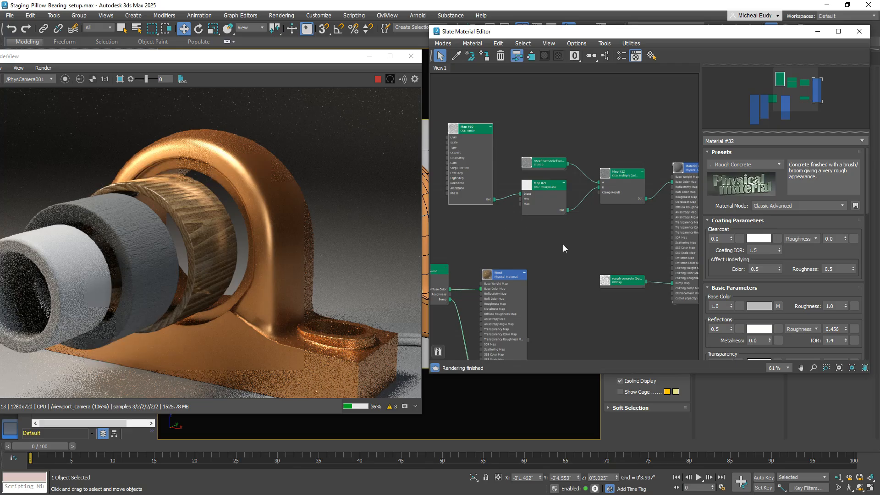
middle_drag(604, 231, 549, 230)
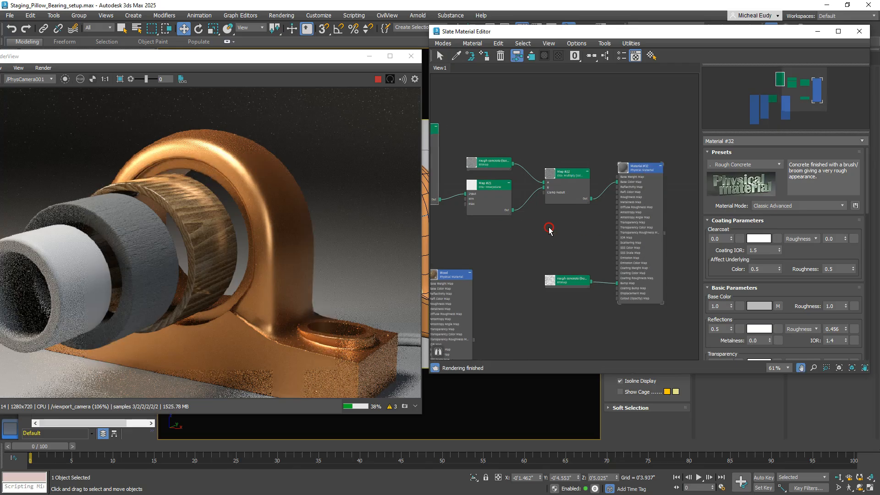
View the image used by the rough concrete bump bitmap, then close it.
click(564, 283)
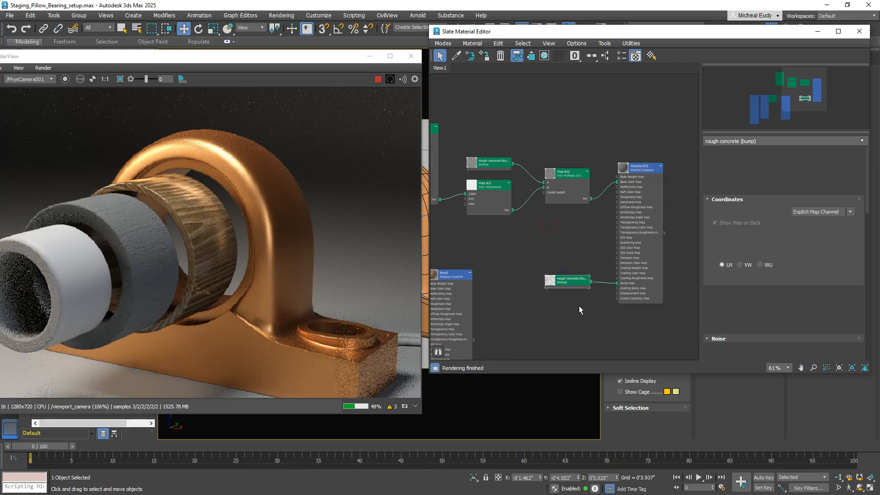
click(825, 291)
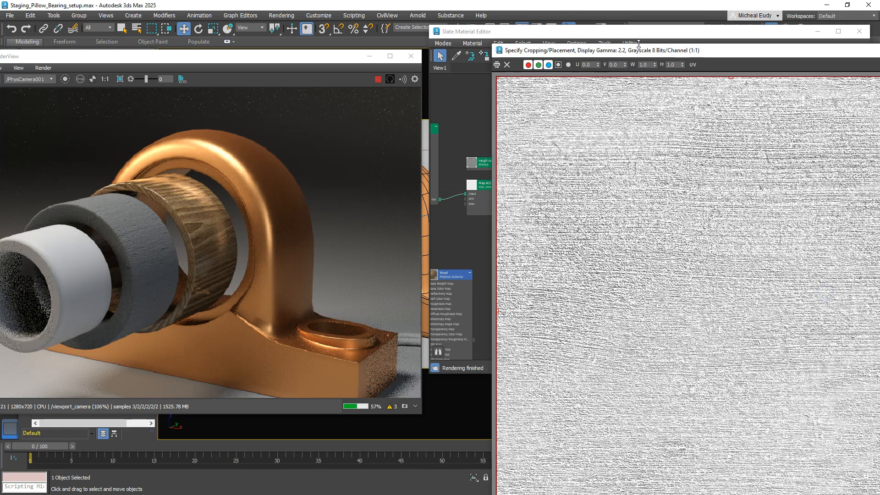
drag(646, 52, 506, 64)
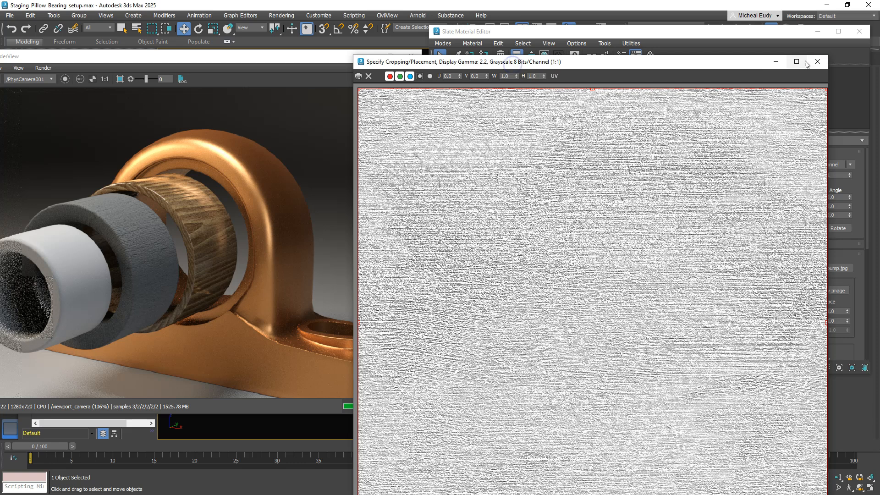
click(817, 63)
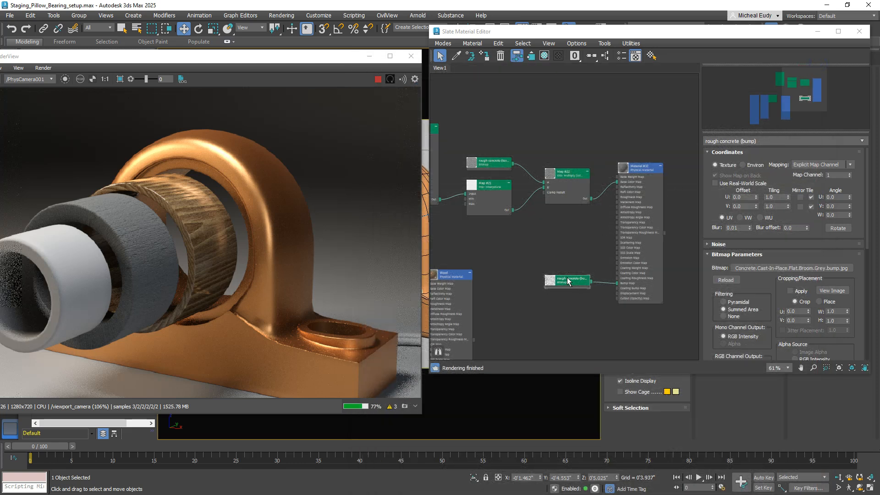
Disconnect the rough concrete bitmap from the concrete material's Bump Map input and delete the bitmap node.
scroll(554, 215, up, 4)
scroll(563, 216, up, 1)
middle_drag(564, 217, 516, 198)
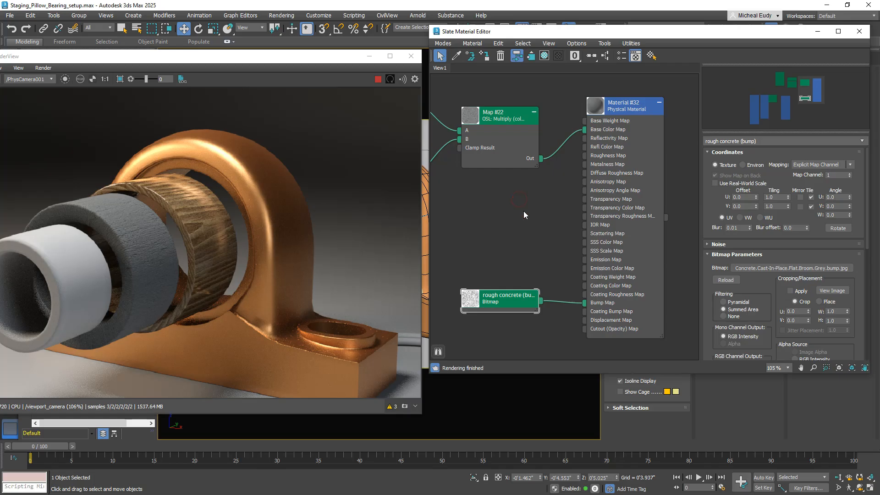
drag(500, 309, 499, 309)
drag(584, 304, 502, 300)
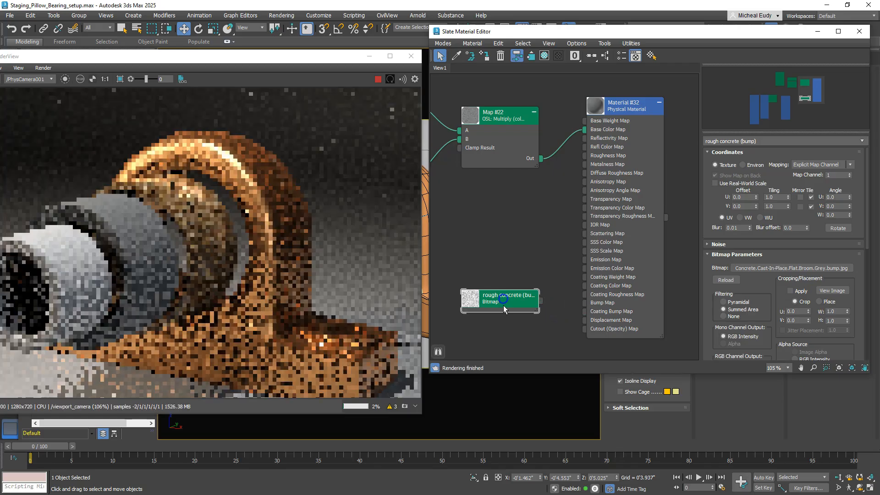
key(Delete)
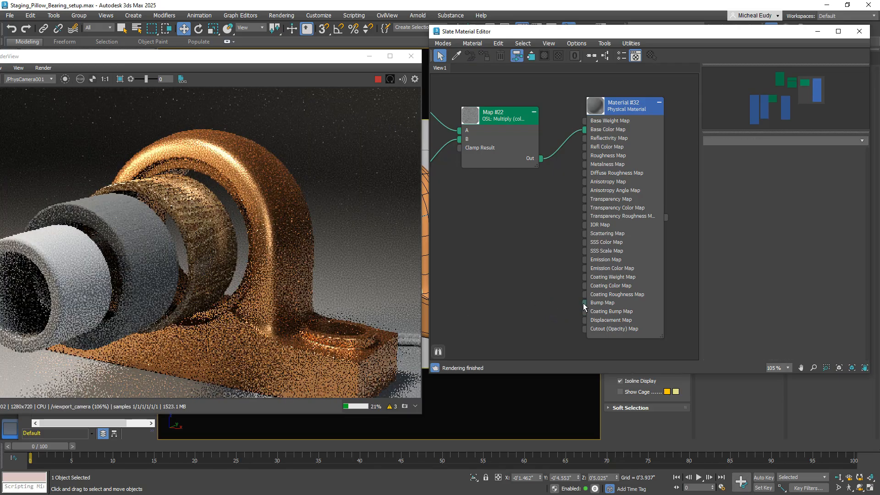
Add a general Cellular map to the concrete material's Bump Map input.
drag(584, 303, 528, 293)
mouse_move(544, 307)
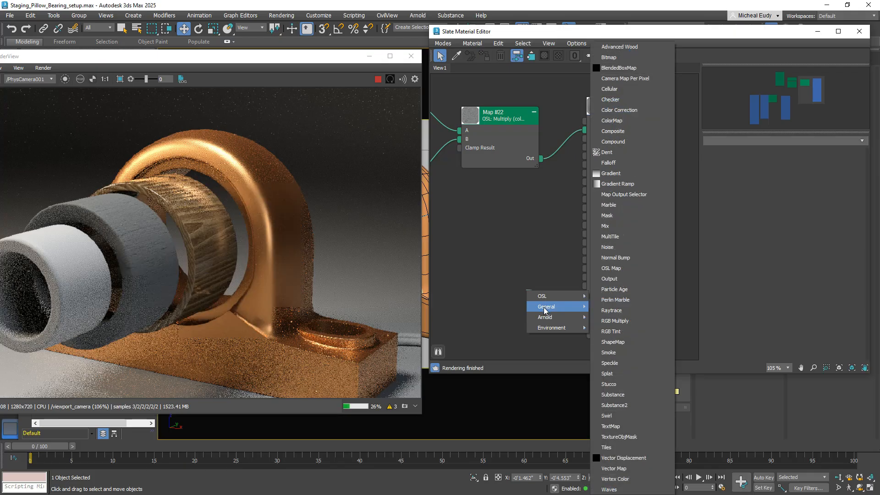
click(610, 89)
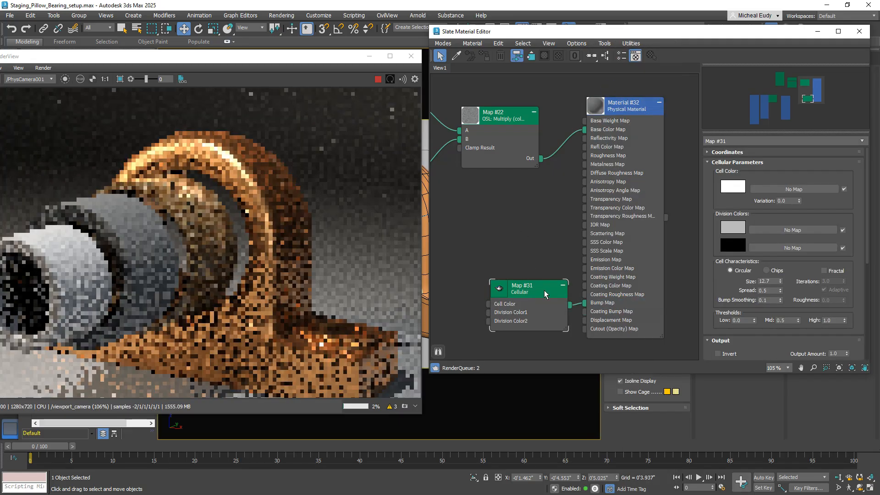
Place the Cellular node below the Multiply map and connect it to Base Color Map instead of Bump Map to preview its pattern.
drag(545, 292, 519, 272)
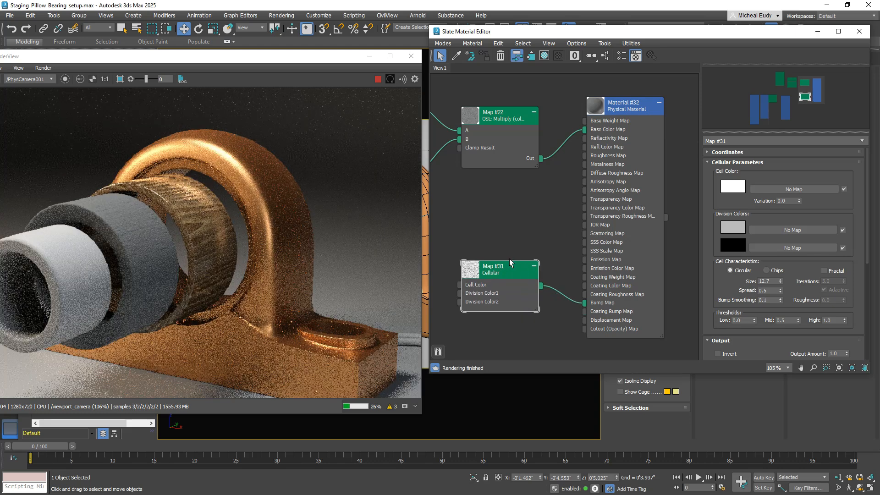
drag(519, 275, 585, 130)
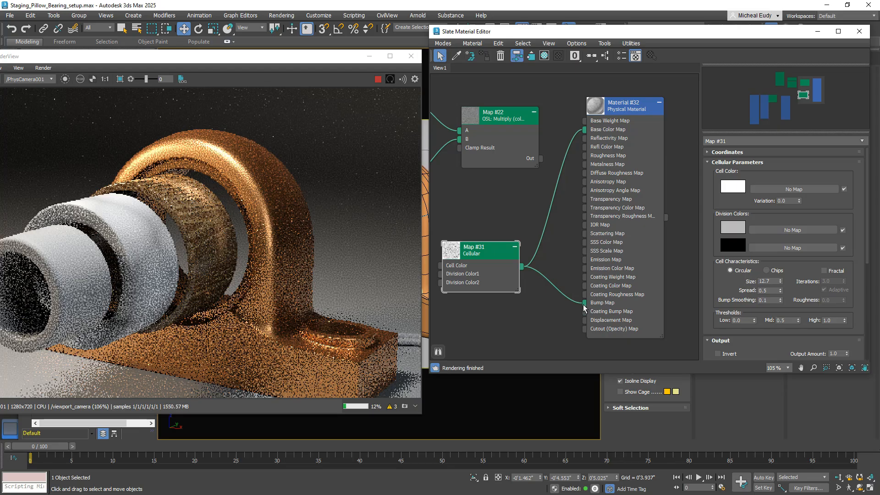
drag(584, 303, 508, 227)
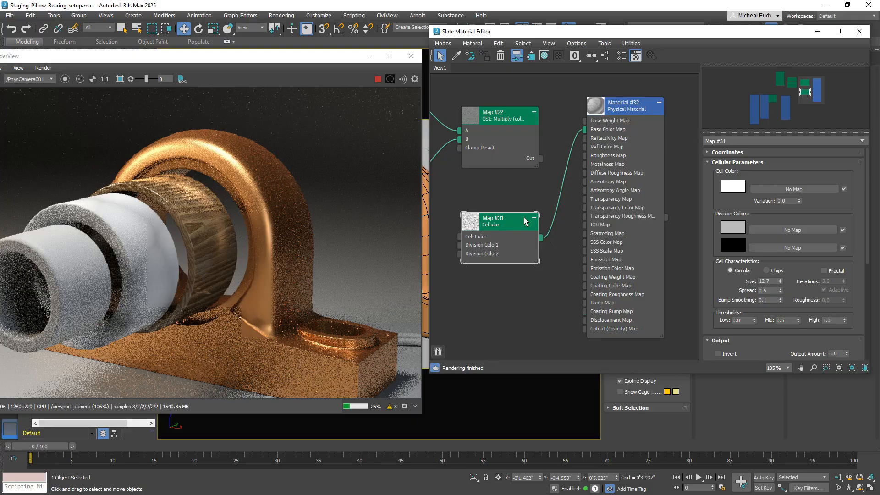
Set the Cellular map's cell characteristics to Chips with a size of 2.0 and enable Fractal.
drag(718, 282, 716, 240)
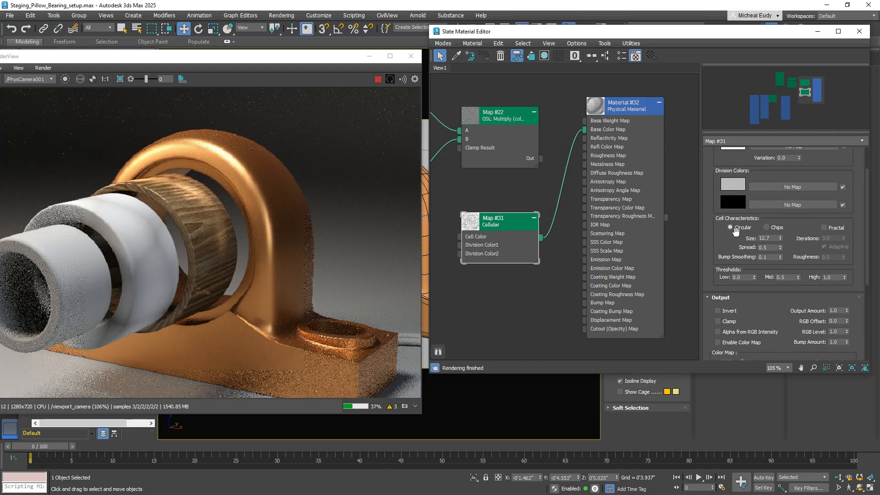
click(770, 228)
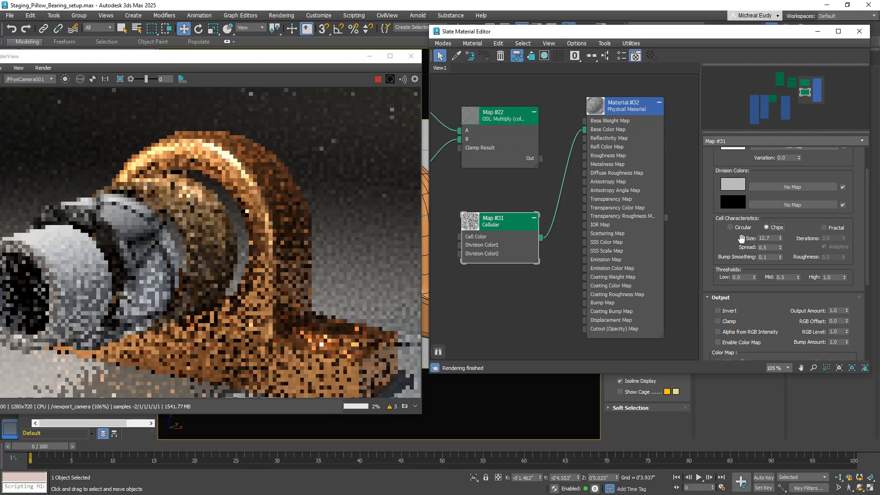
double_click(765, 239)
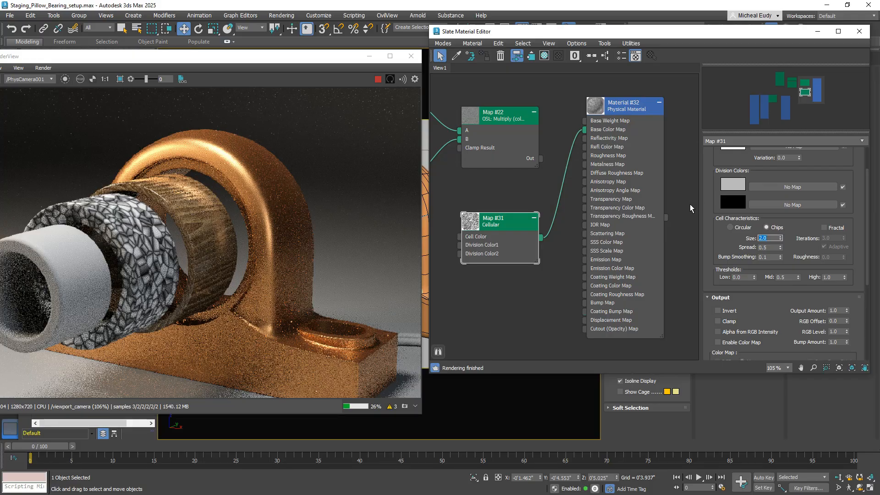
click(824, 228)
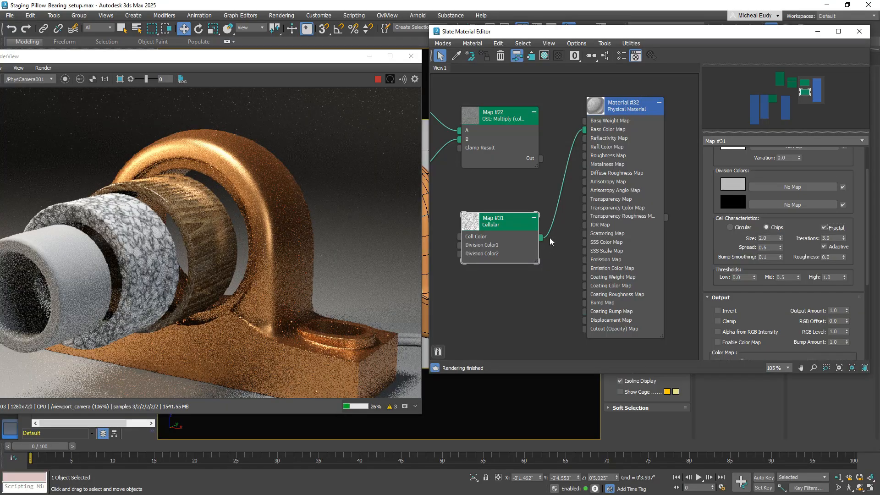
Reroute the Cellular map to the Bump Map input and reconnect the Multiply map to Base Color Map.
drag(585, 133, 586, 304)
drag(541, 158, 584, 130)
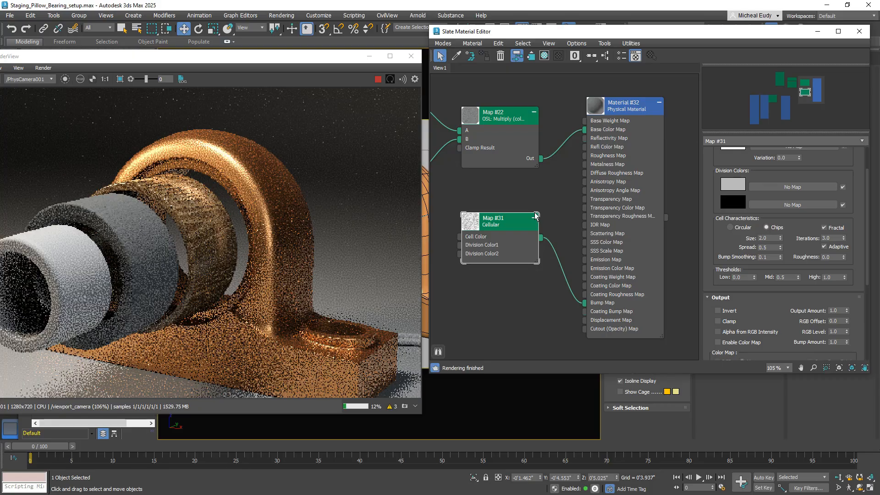
Set the concrete material's Bump Map amount to 1.0.
double_click(626, 107)
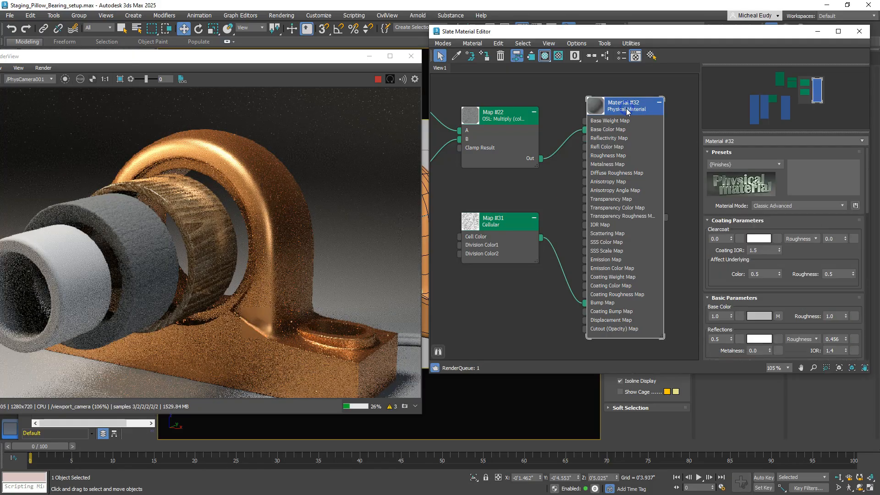
scroll(715, 262, down, 5)
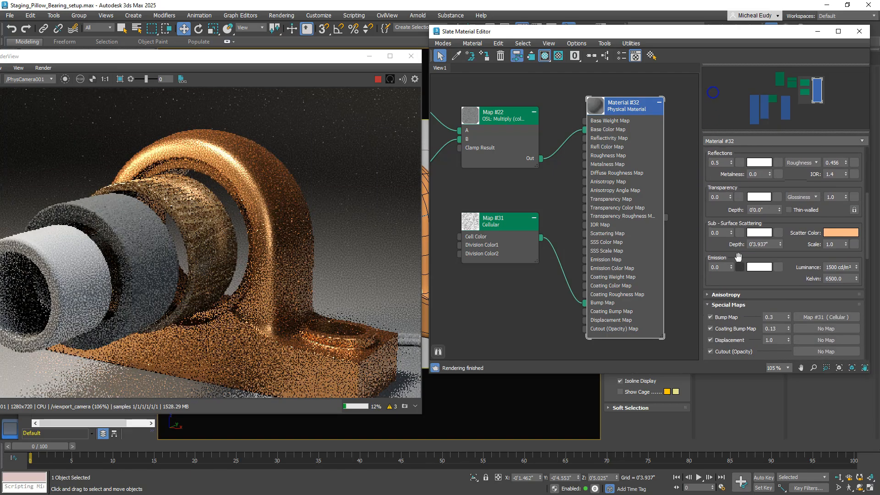
scroll(722, 280, down, 2)
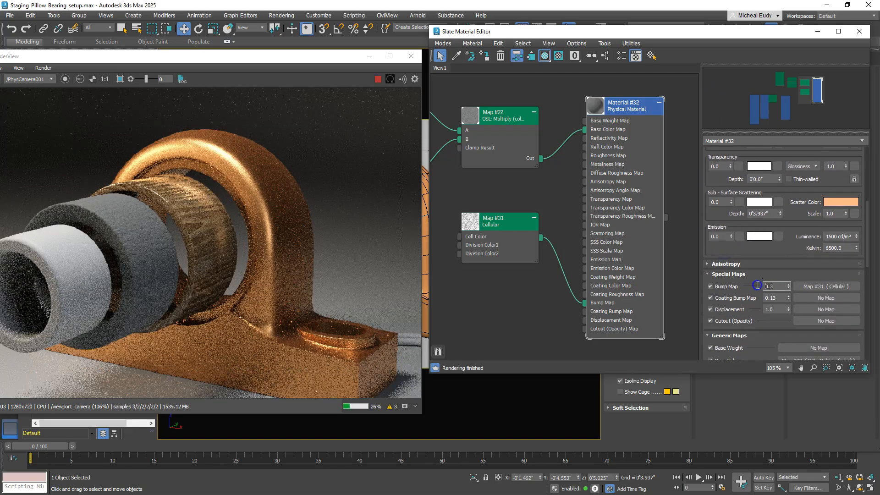
text(1)
key(Return)
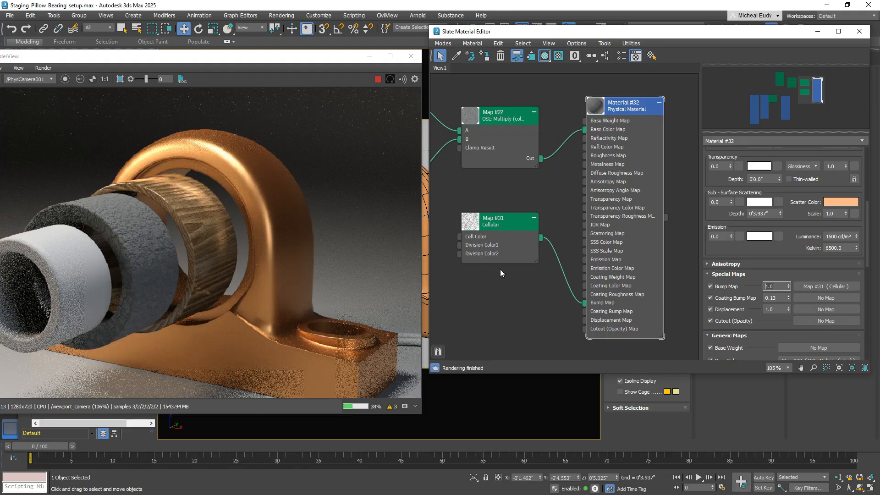
Reposition the render window to examine the concrete bump on the middle ring and show empty node space beyond the concrete material.
drag(251, 59, 291, 28)
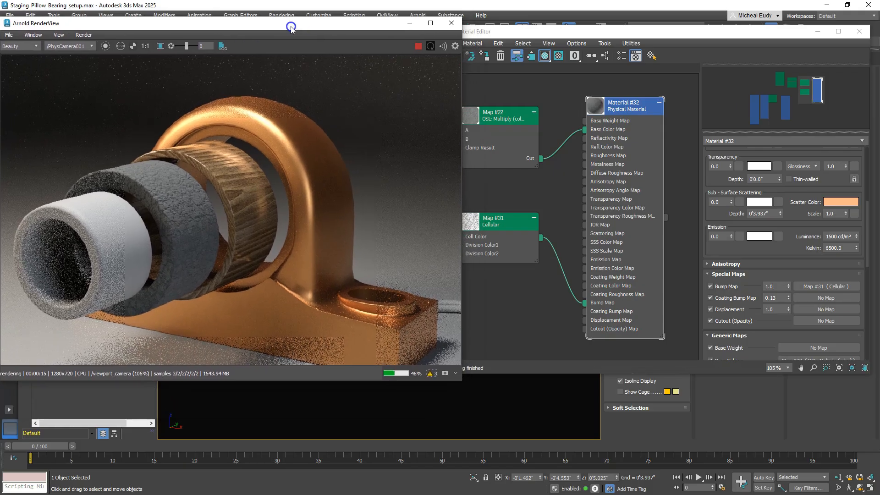
scroll(505, 183, down, 2)
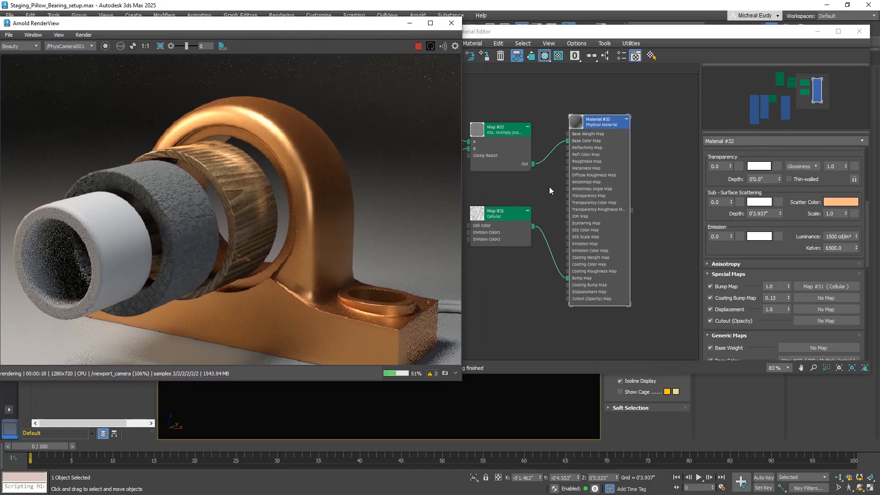
middle_drag(547, 191, 511, 216)
middle_drag(630, 166, 576, 185)
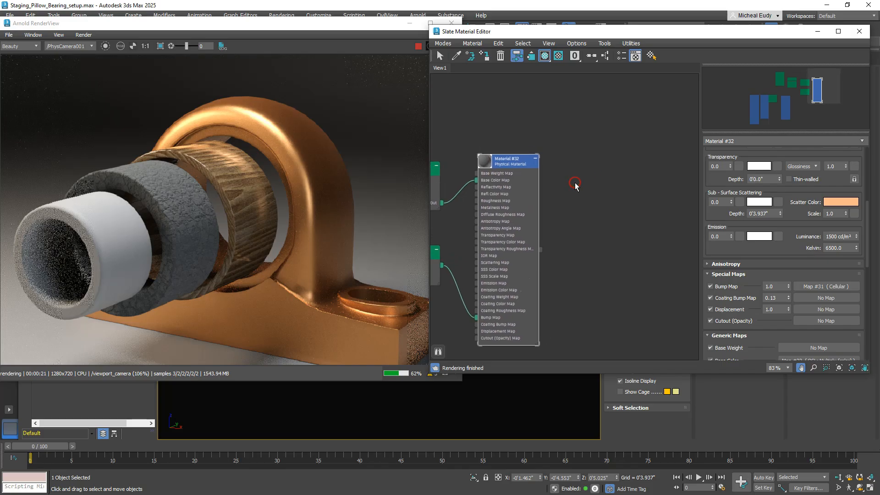
Rename the middle ring's physical material to Concrete.
drag(742, 139, 660, 137)
text(Co)
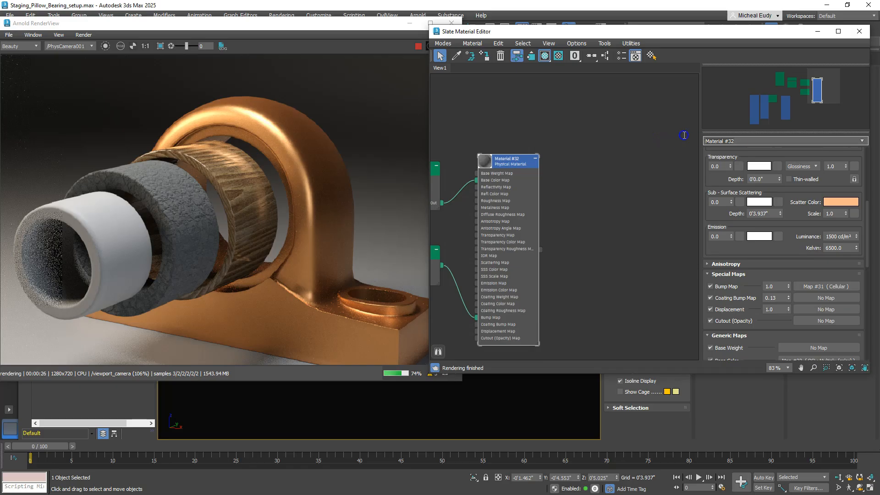
text(ncrete)
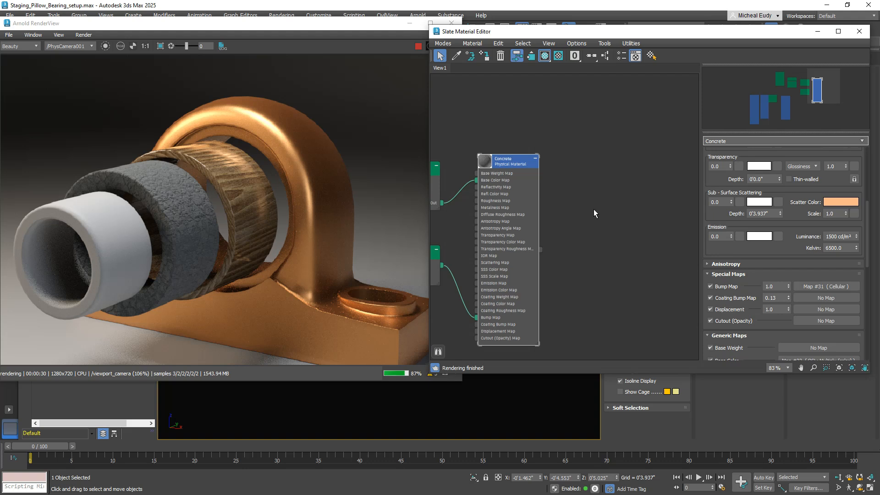
Add a new Physical Material node and place it in the empty space beside the Concrete node.
right_click(560, 191)
mouse_move(586, 207)
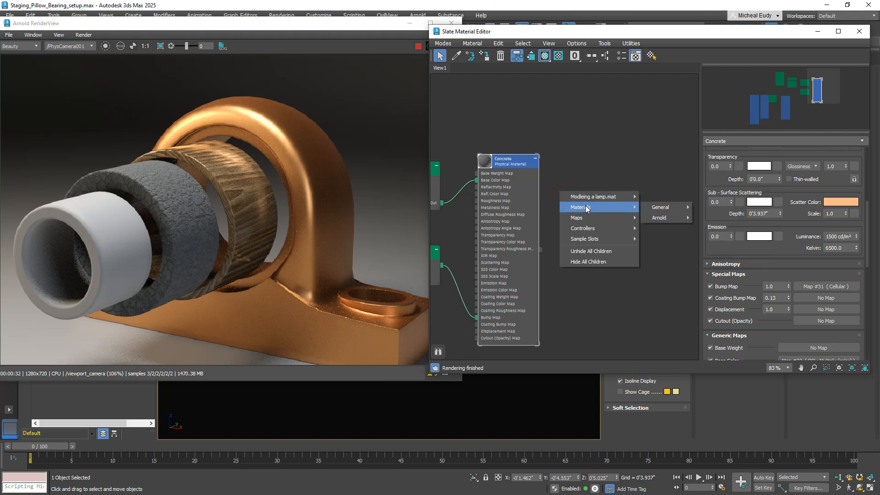
mouse_move(653, 210)
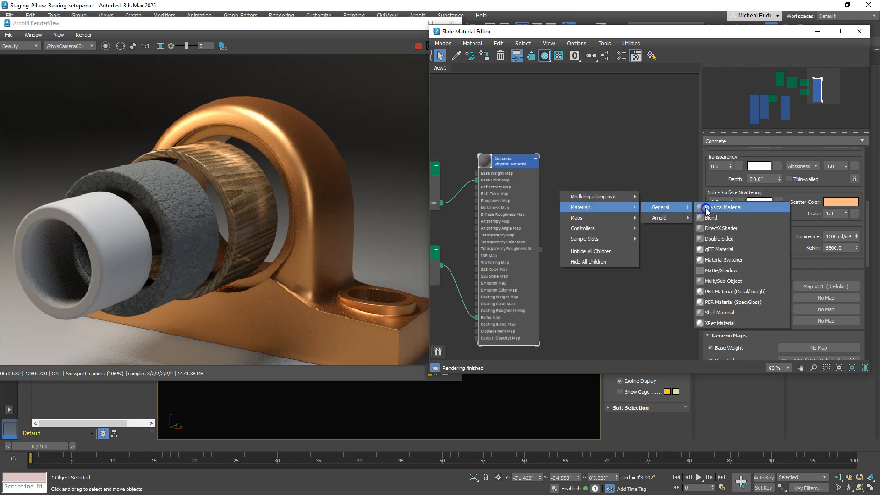
click(735, 207)
drag(561, 193, 615, 140)
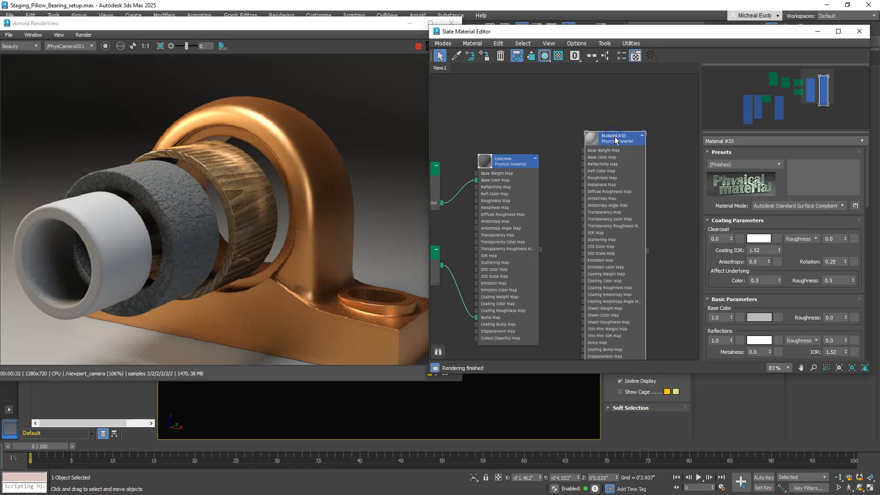
Assign the new Physical Material to the frontmost inner ring and apply the Glass (Solid Geometry) preset.
drag(334, 31, 298, 52)
click(612, 142)
right_click(612, 142)
click(644, 156)
click(764, 164)
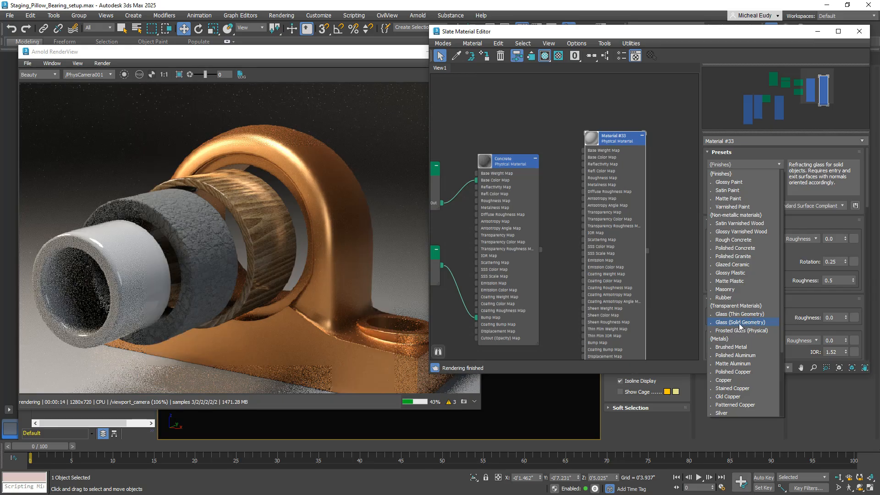
click(739, 323)
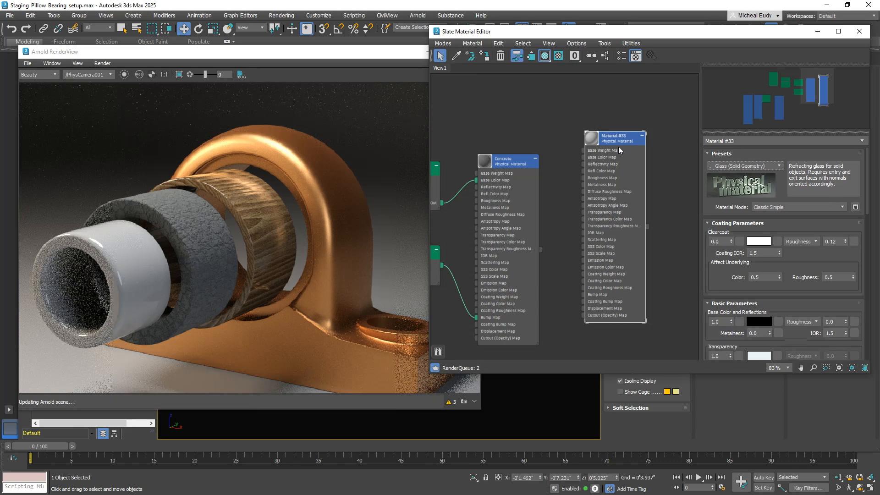
drag(614, 145, 590, 153)
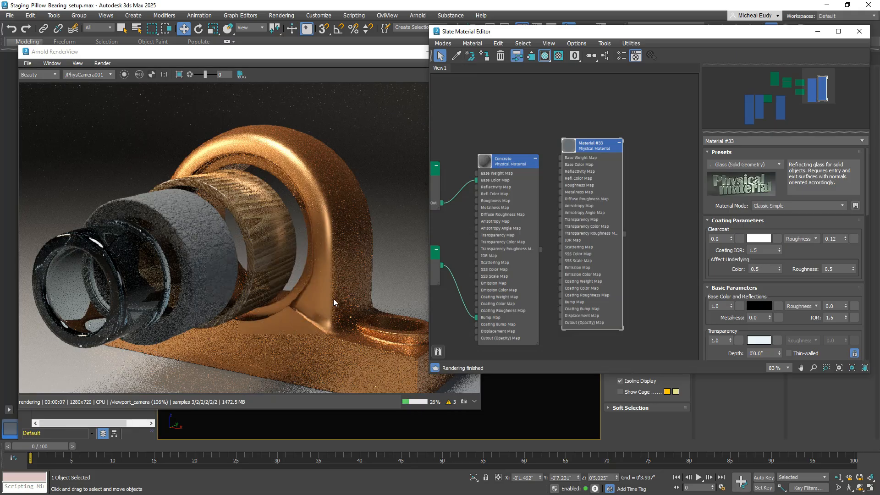
Examine the glass material's basic and transparency parameters and compare them with the Concrete material's settings.
drag(475, 31, 487, 26)
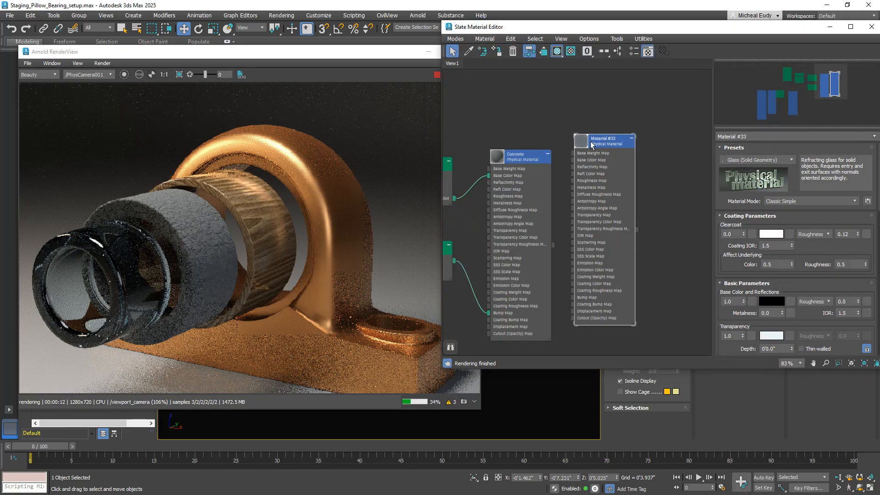
drag(602, 142, 625, 145)
drag(721, 204, 713, 146)
click(732, 215)
mouse_move(644, 141)
mouse_down()
mouse_move(653, 144)
mouse_move(651, 133)
mouse_up()
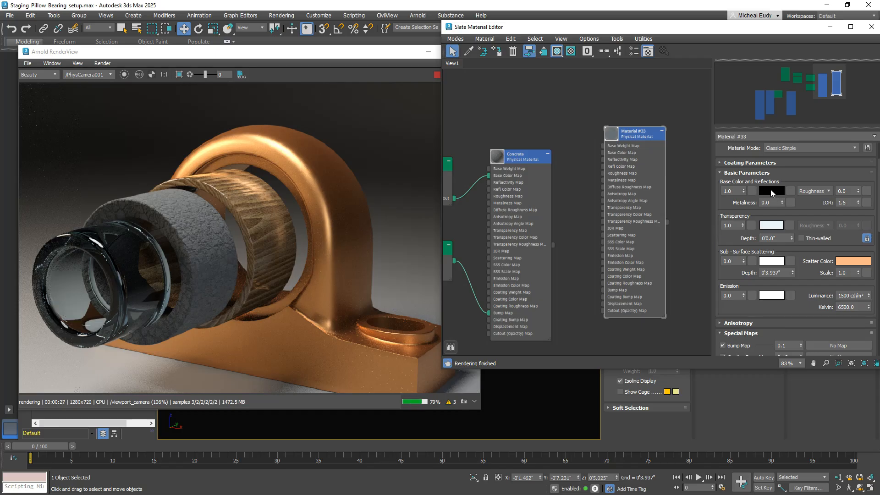
double_click(510, 160)
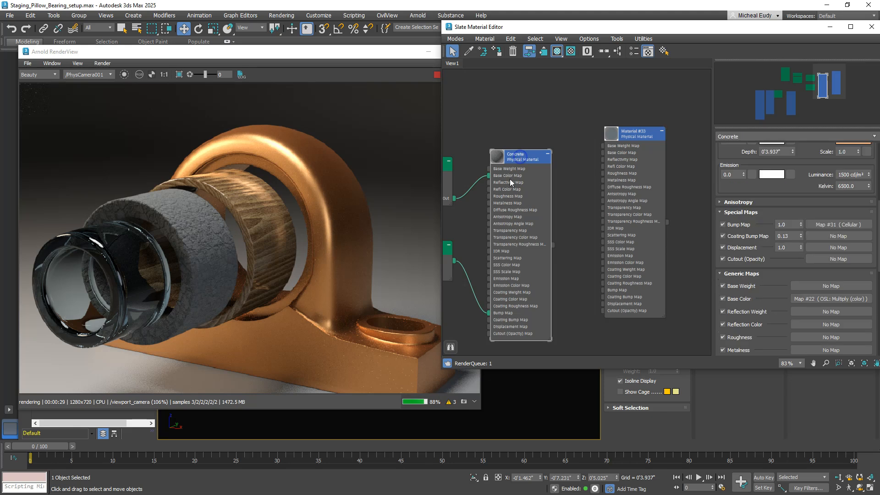
scroll(741, 328, up, 10)
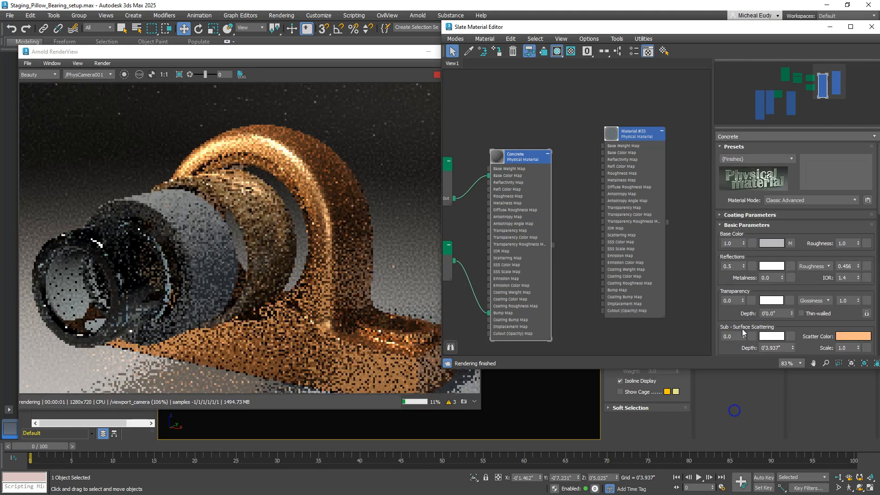
double_click(639, 135)
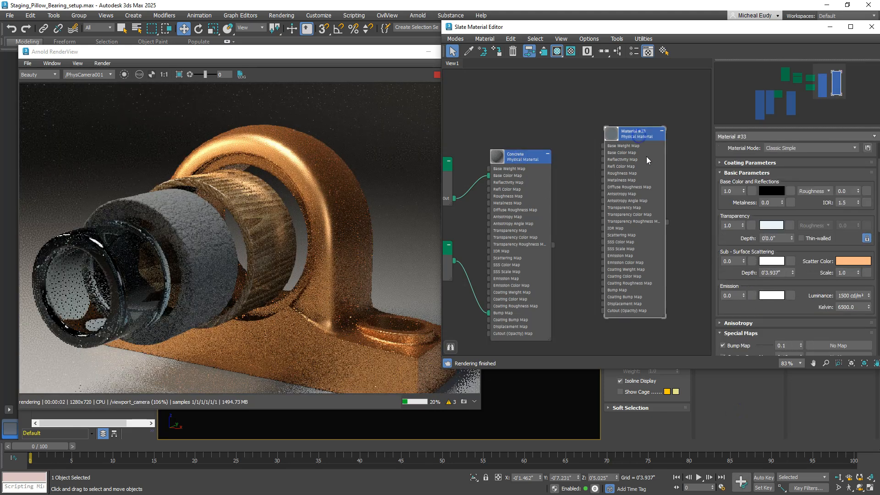
drag(726, 207, 724, 213)
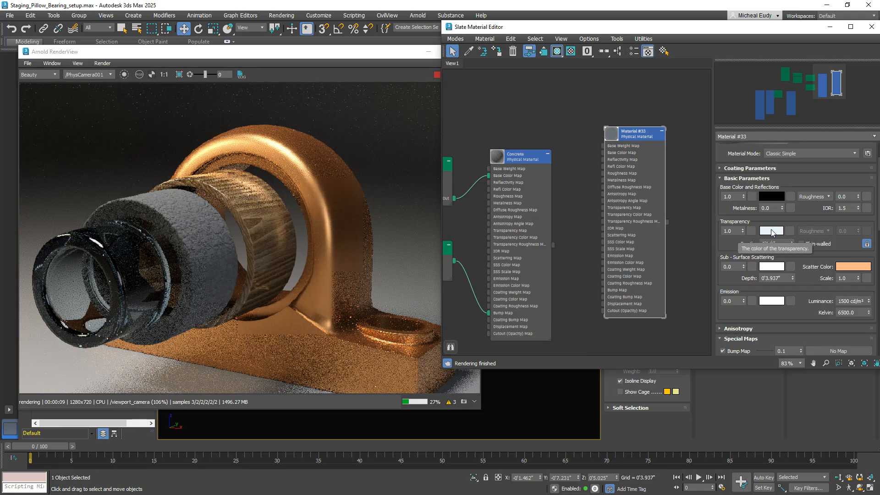
Tint the glass material's transparency color light blue, with display RGB 173, 213, 228.
click(772, 231)
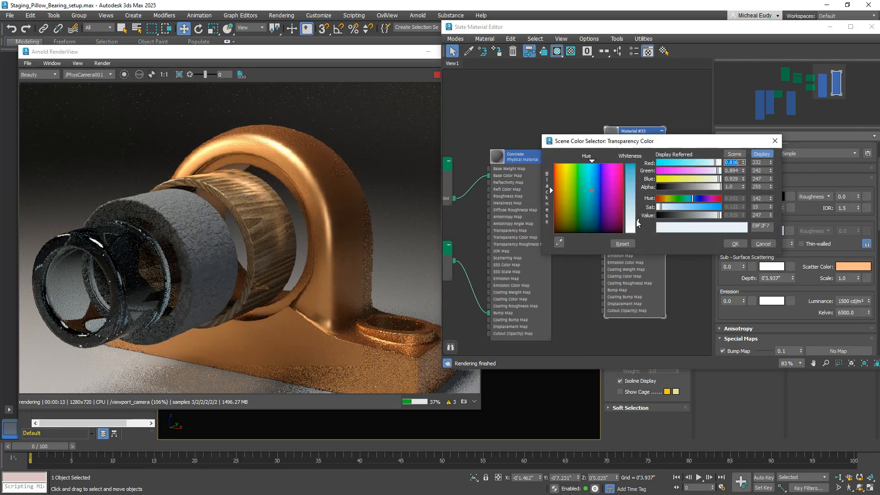
drag(639, 223, 629, 194)
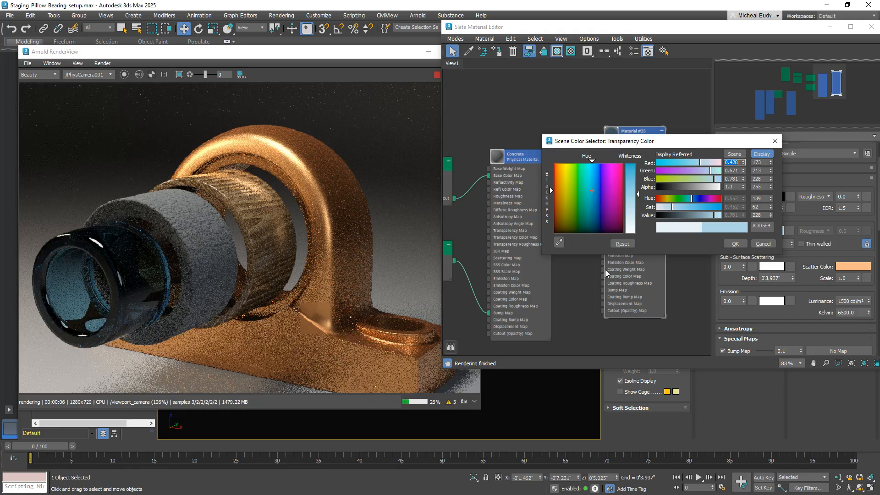
click(732, 244)
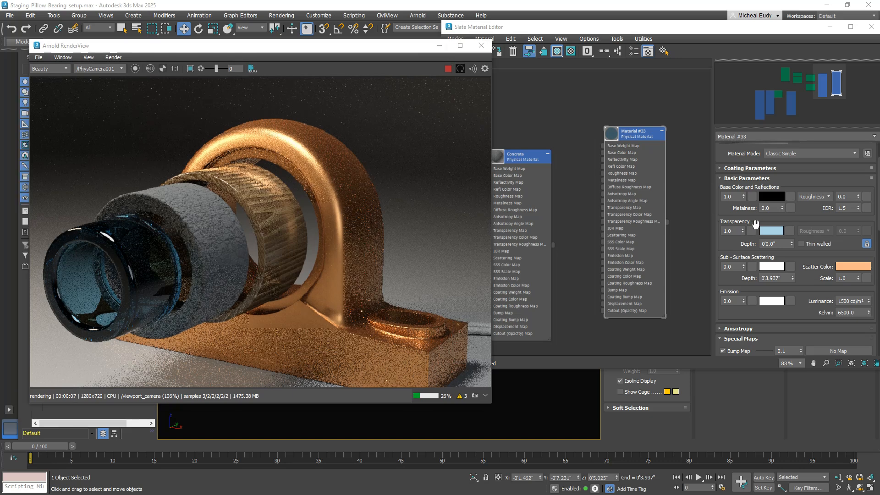
Try a violet tint for the glass transparency color, then settle on near-white with display RGB 245, 244, 243.
click(771, 230)
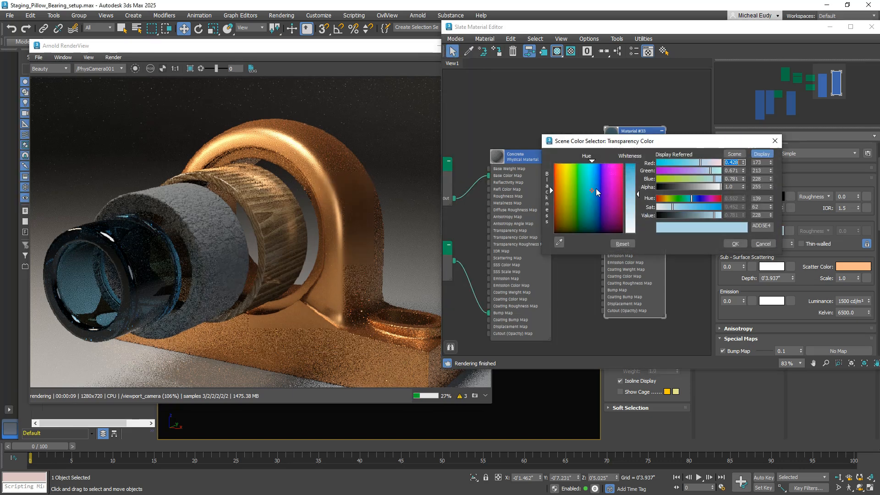
drag(597, 193, 605, 197)
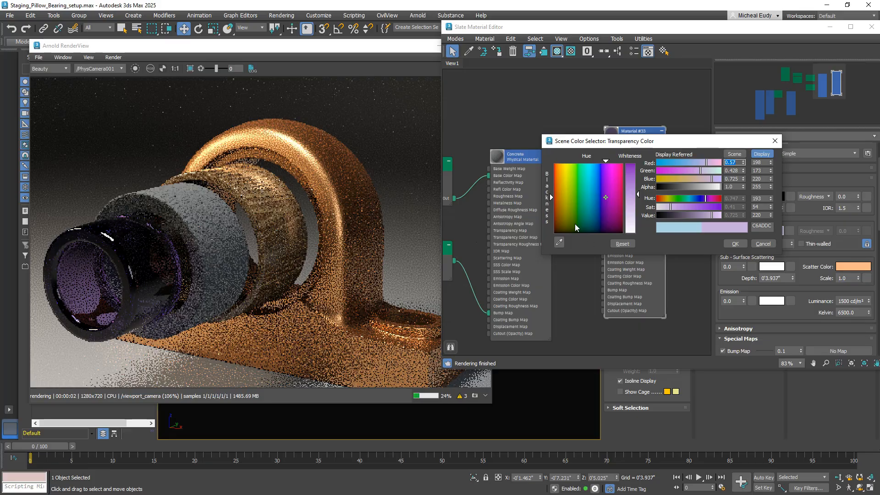
drag(638, 198, 640, 223)
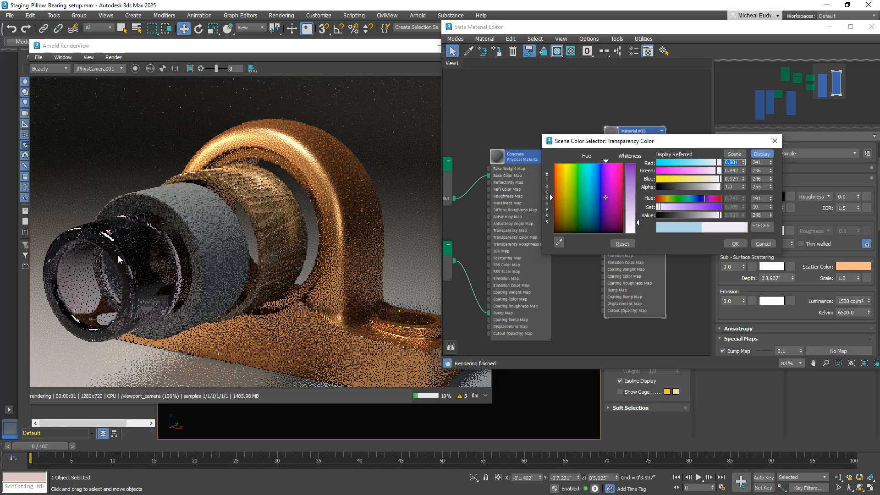
drag(632, 224, 630, 230)
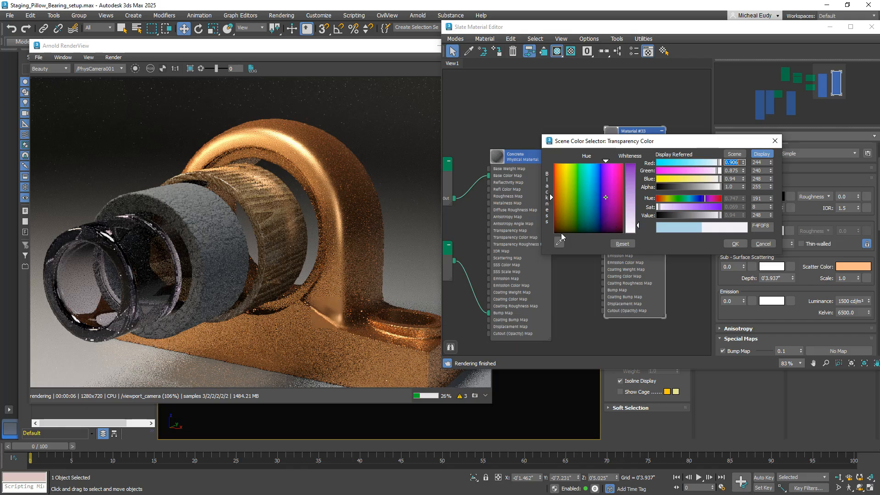
mouse_move(639, 225)
mouse_down()
mouse_move(632, 194)
mouse_move(636, 227)
mouse_up()
click(574, 198)
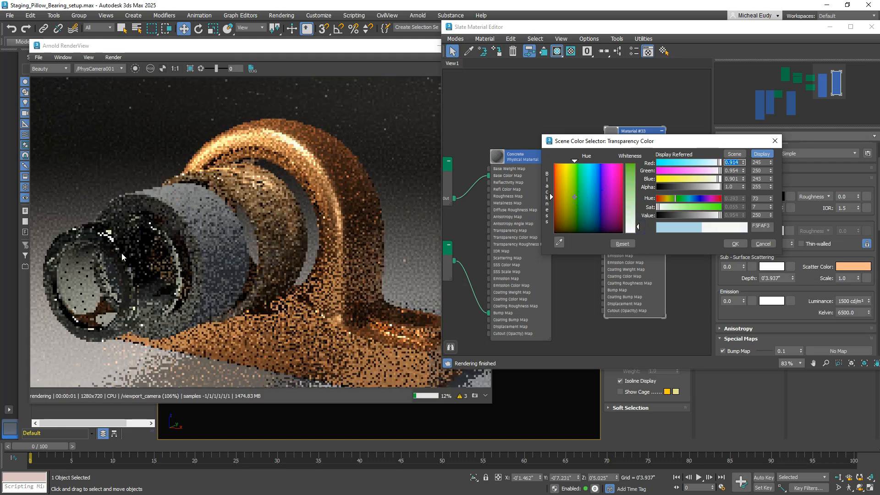
click(558, 224)
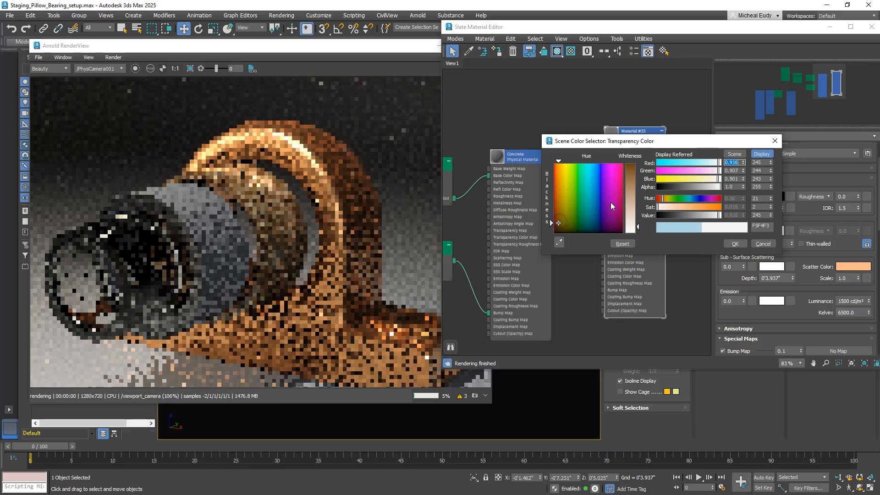
click(735, 243)
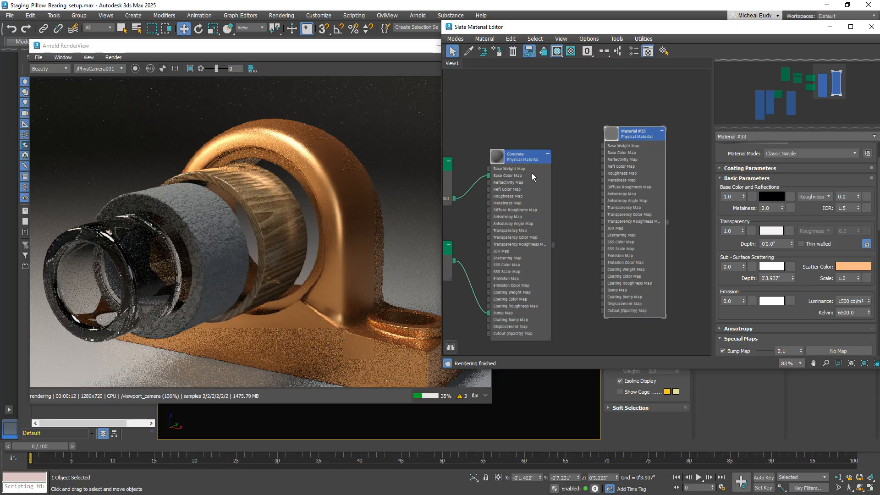
Close the Slate Material Editor and enlarge the Arnold RenderView window to examine the whole pillow bearing render.
drag(615, 33, 540, 34)
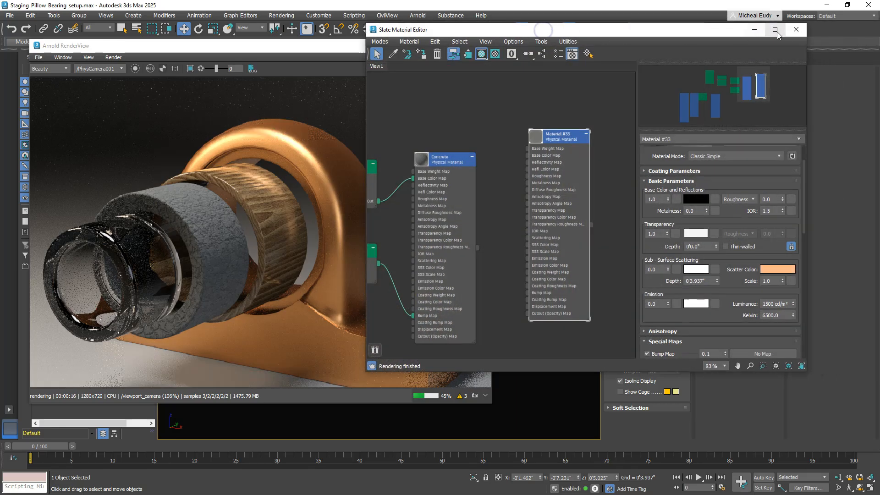
click(796, 30)
drag(377, 45, 391, 26)
drag(502, 385, 680, 453)
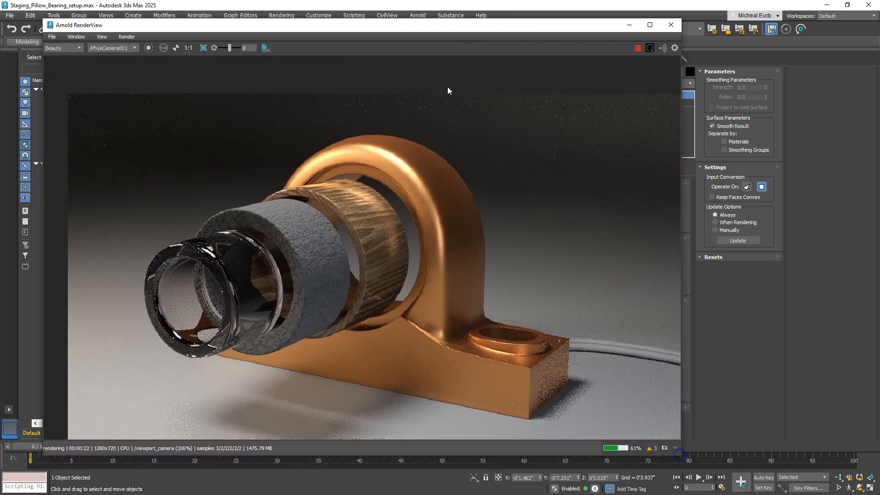
drag(458, 26, 503, 10)
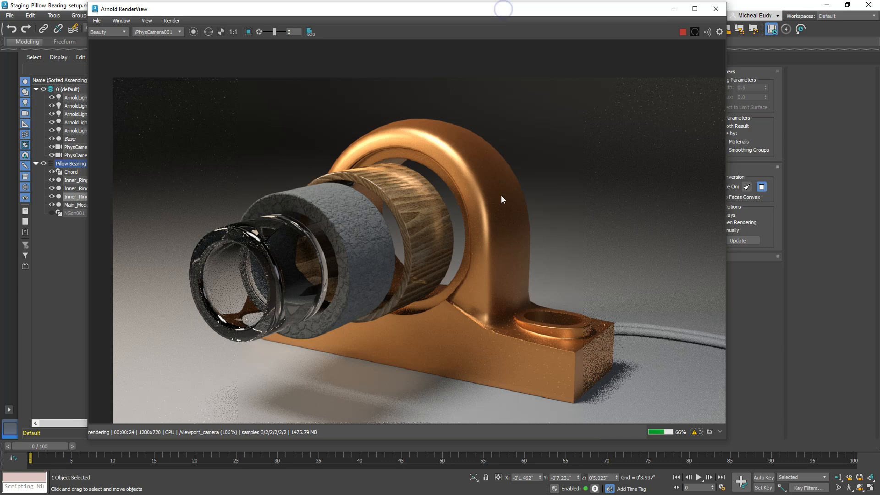